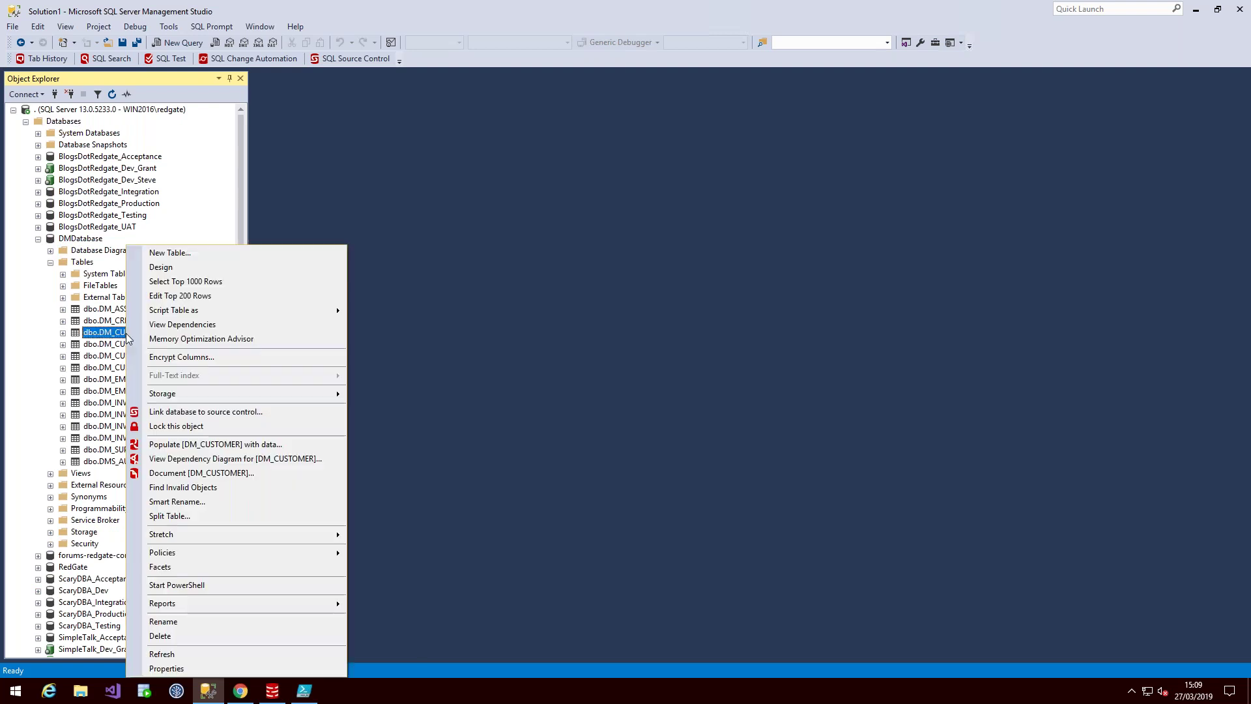
Step: Query the top 1000 rows of dbo.DM_CUSTOMER in DMDatabase and highlight several customers' first and last names in the results
left_click(182, 288)
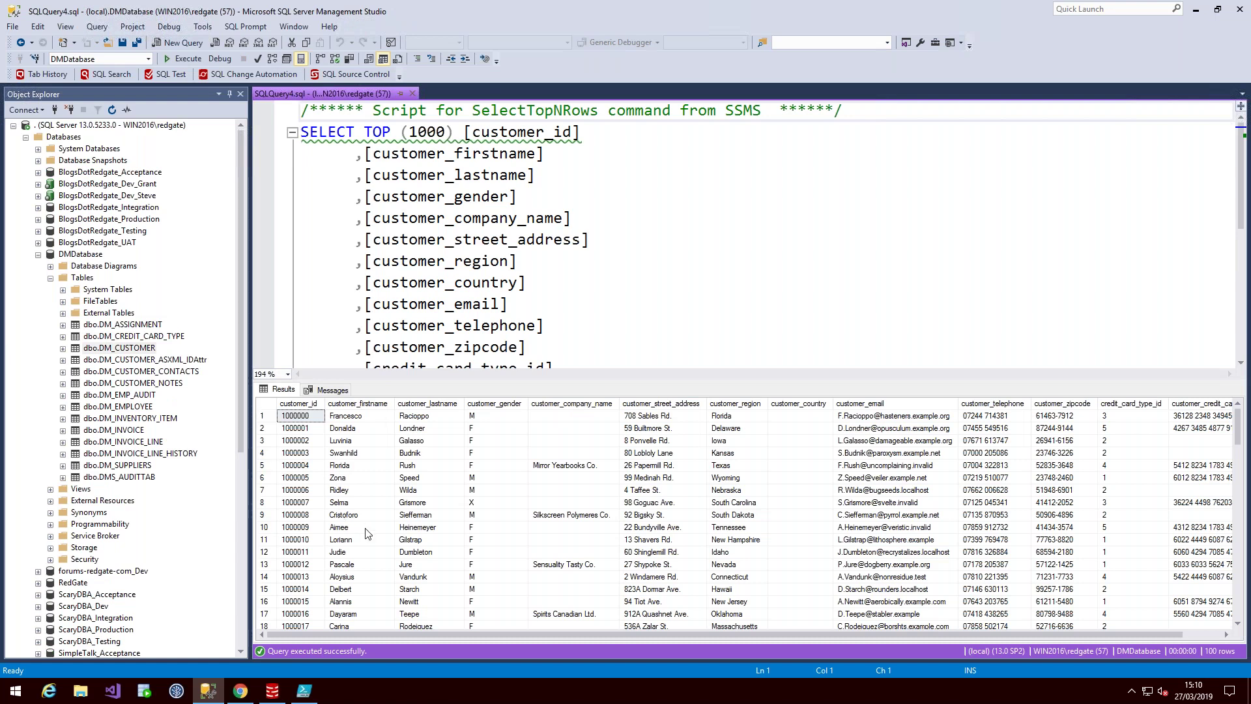
left_click_drag(357, 454, 429, 520)
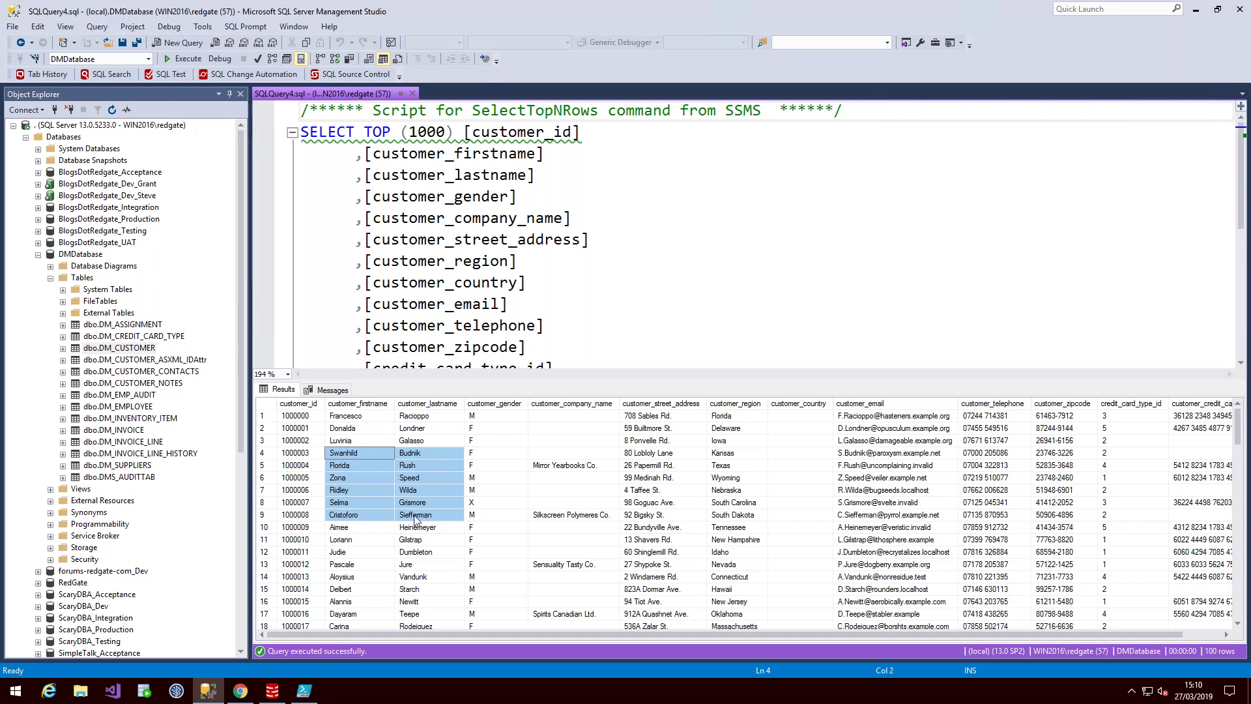
Step: Switch to SQL Clone and start a new clone from DMDatabase_Image, with no clone template selected
left_click(242, 693)
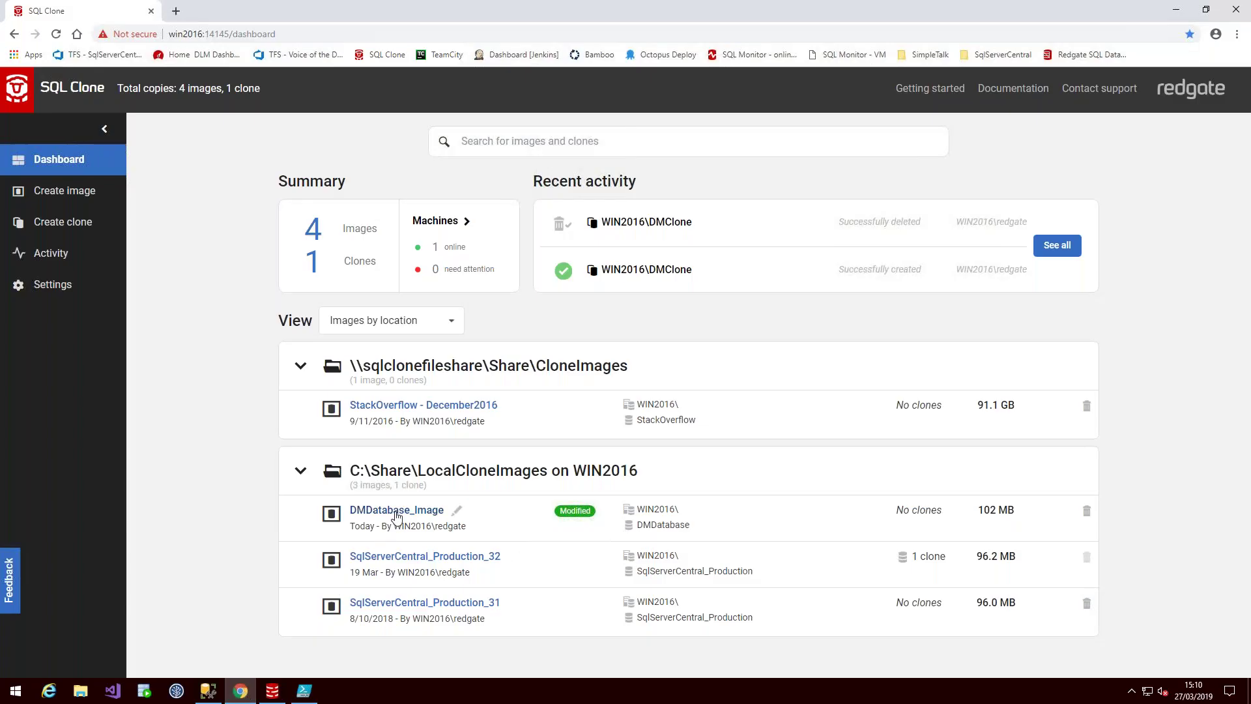
left_click(73, 222)
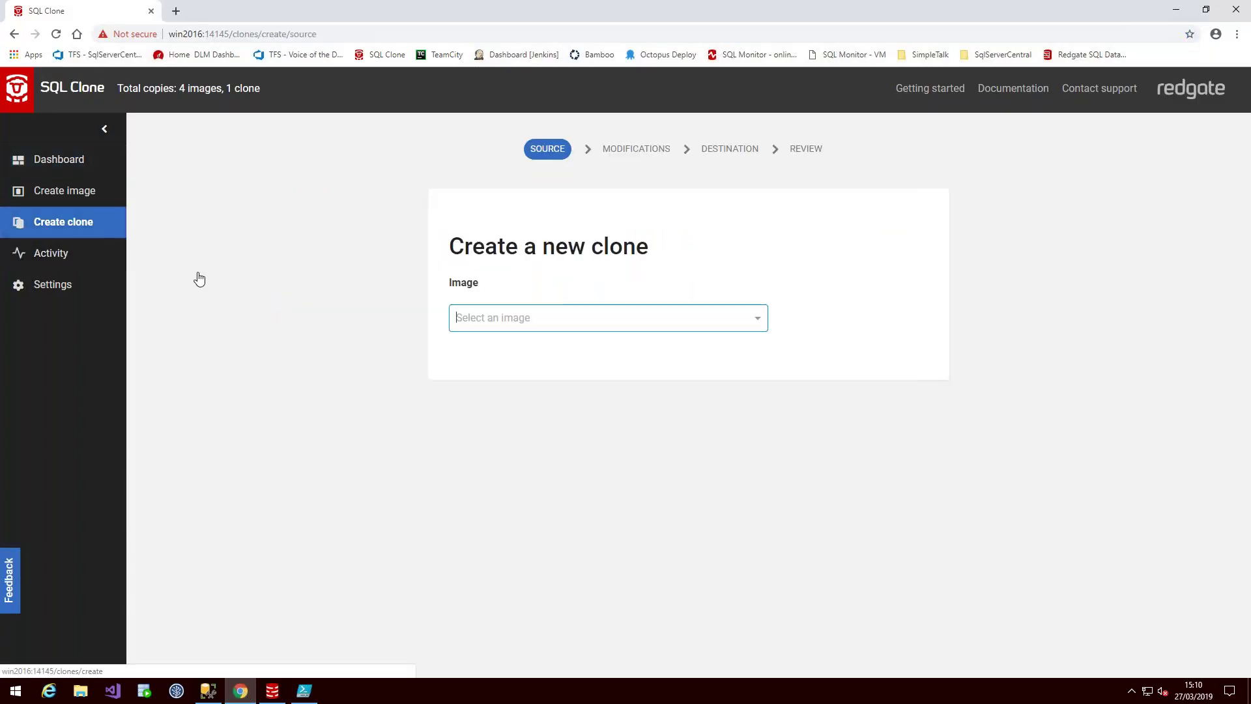
left_click(557, 325)
left_click(550, 343)
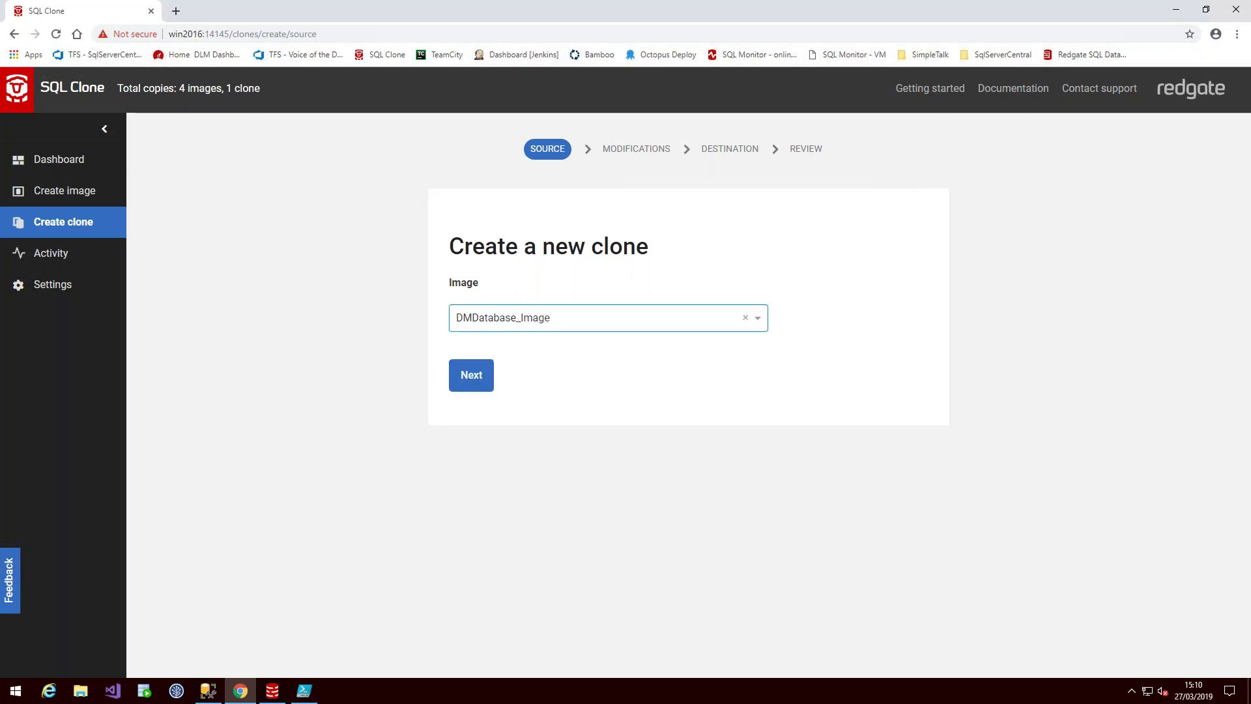
left_click(489, 377)
left_click(503, 421)
Step: Set WIN2016\ as the clone's SQL Server instance and create the clone under the name DMDatabase_Dev
left_click(515, 317)
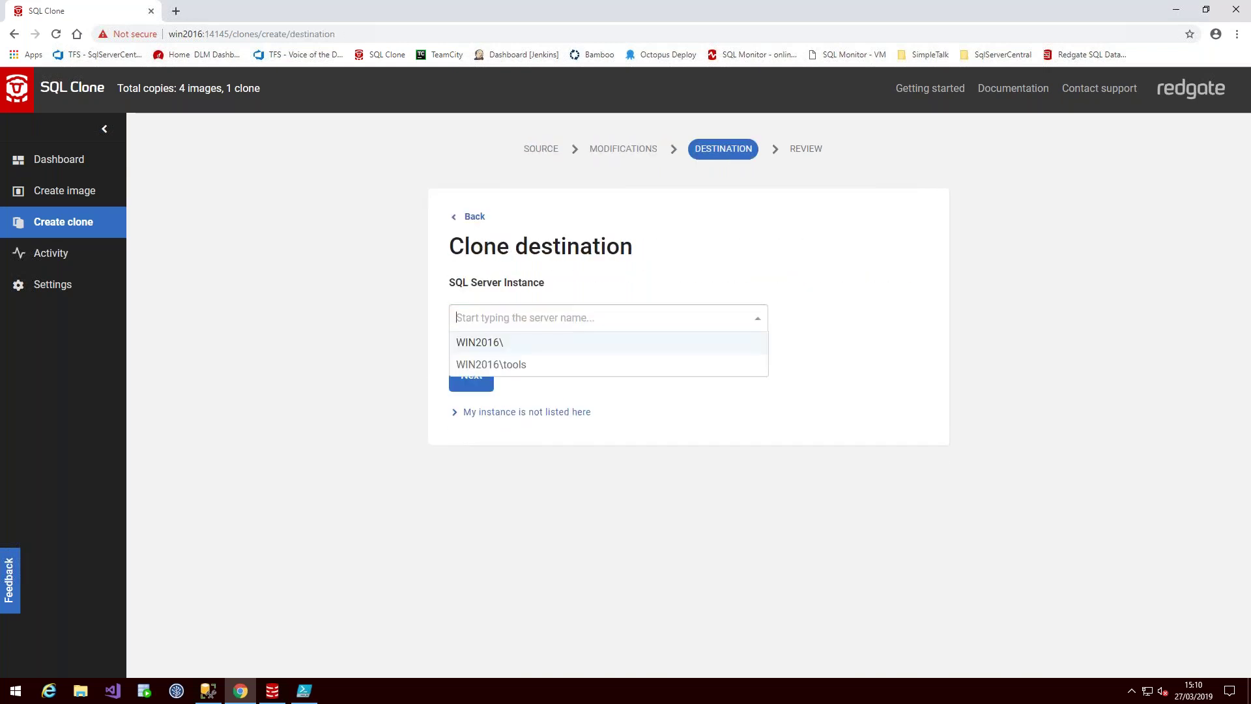
left_click(514, 342)
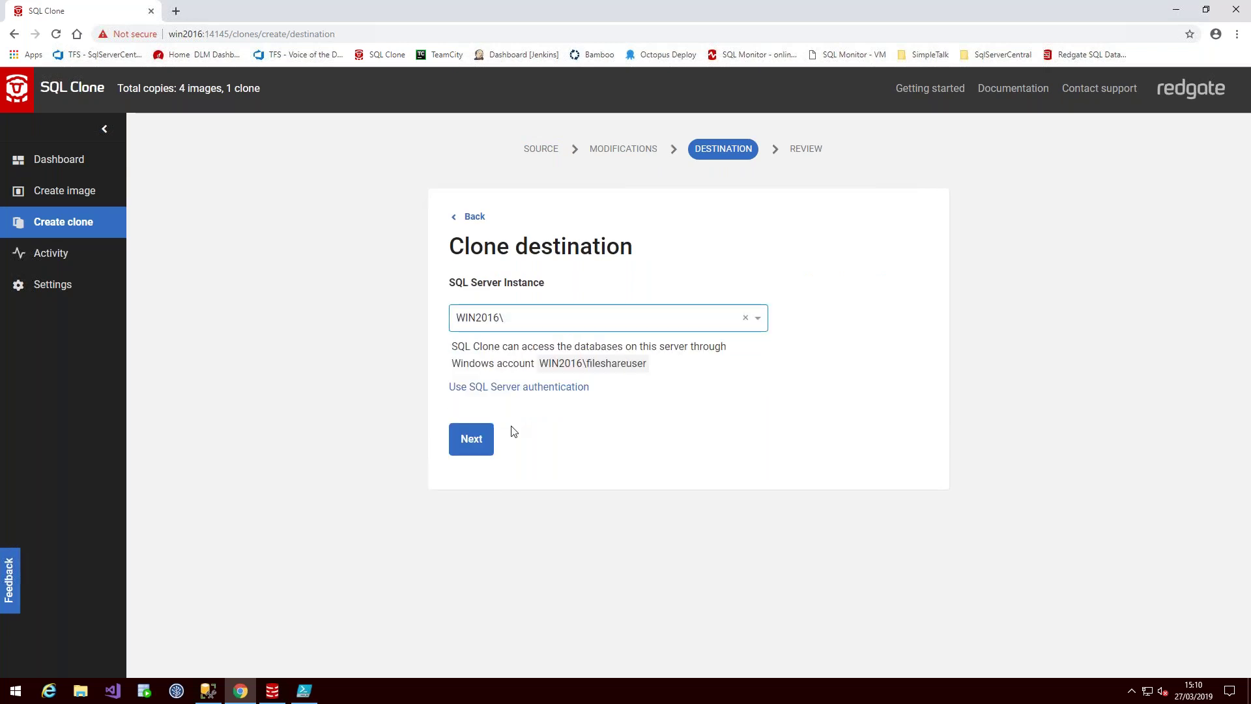
left_click(482, 442)
left_click(539, 500)
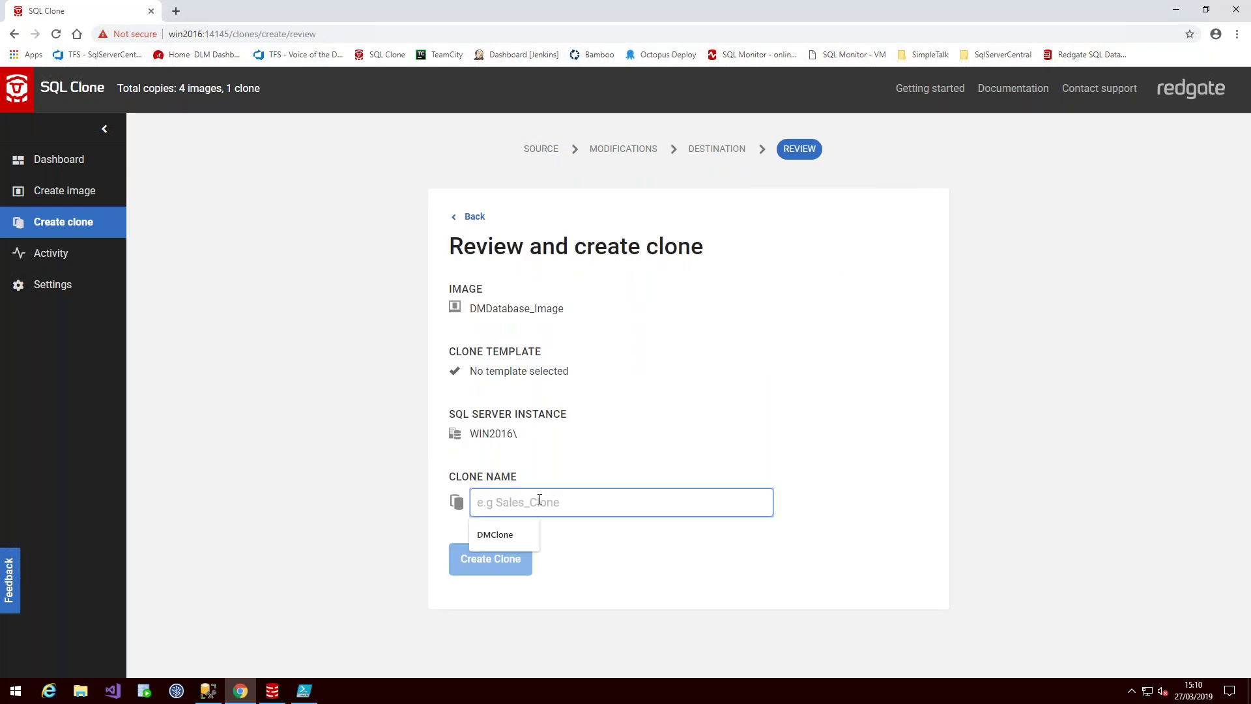
type("DMData")
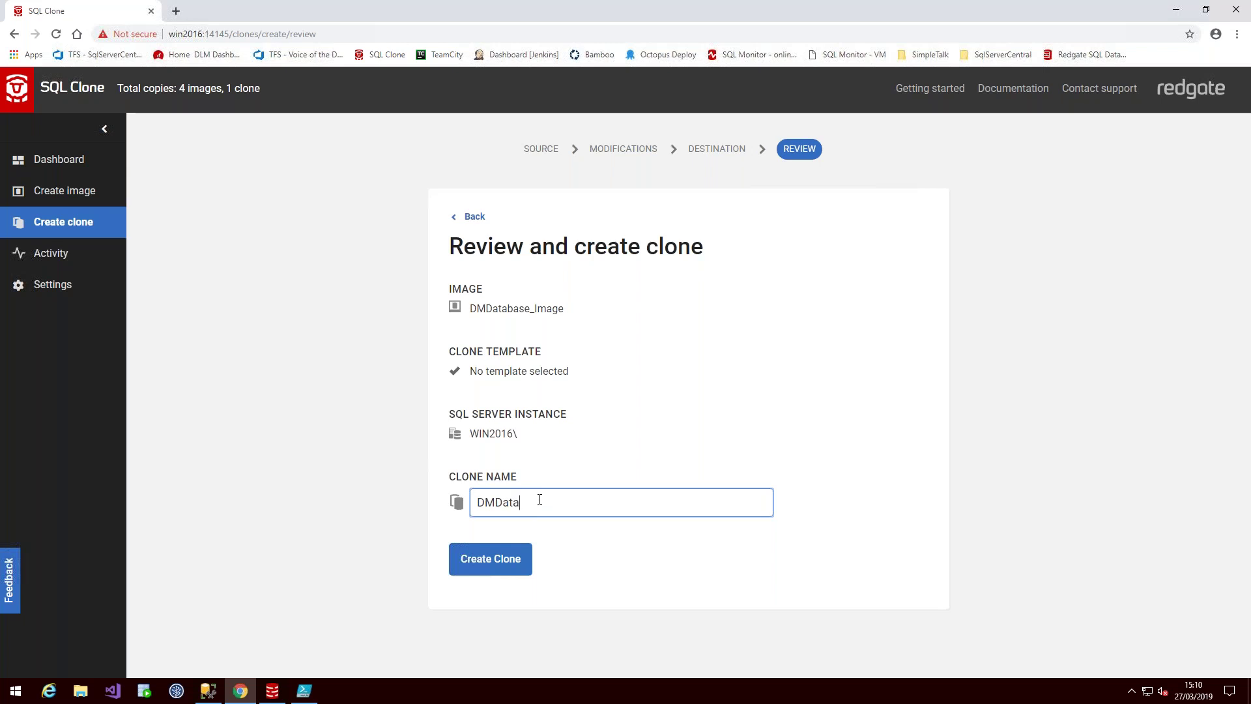
type("base_Dev")
left_click(490, 558)
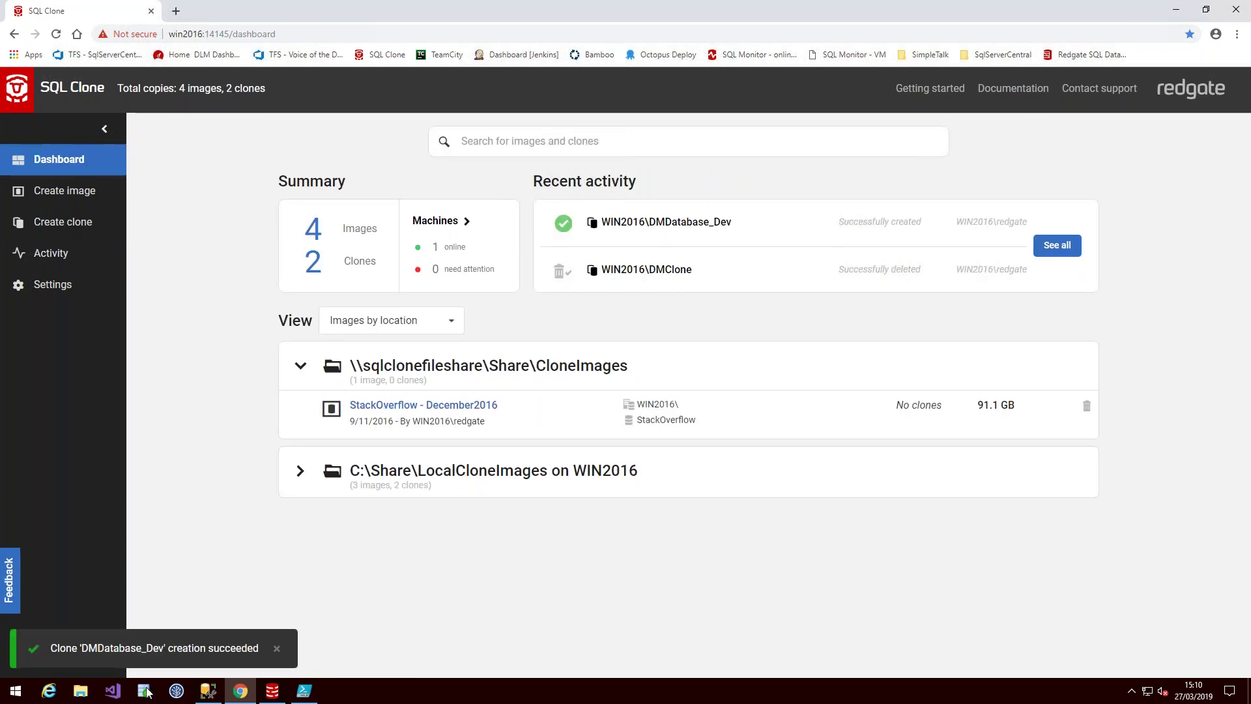
Step: Switch to SQL Server Management Studio and refresh the Databases list
left_click(208, 691)
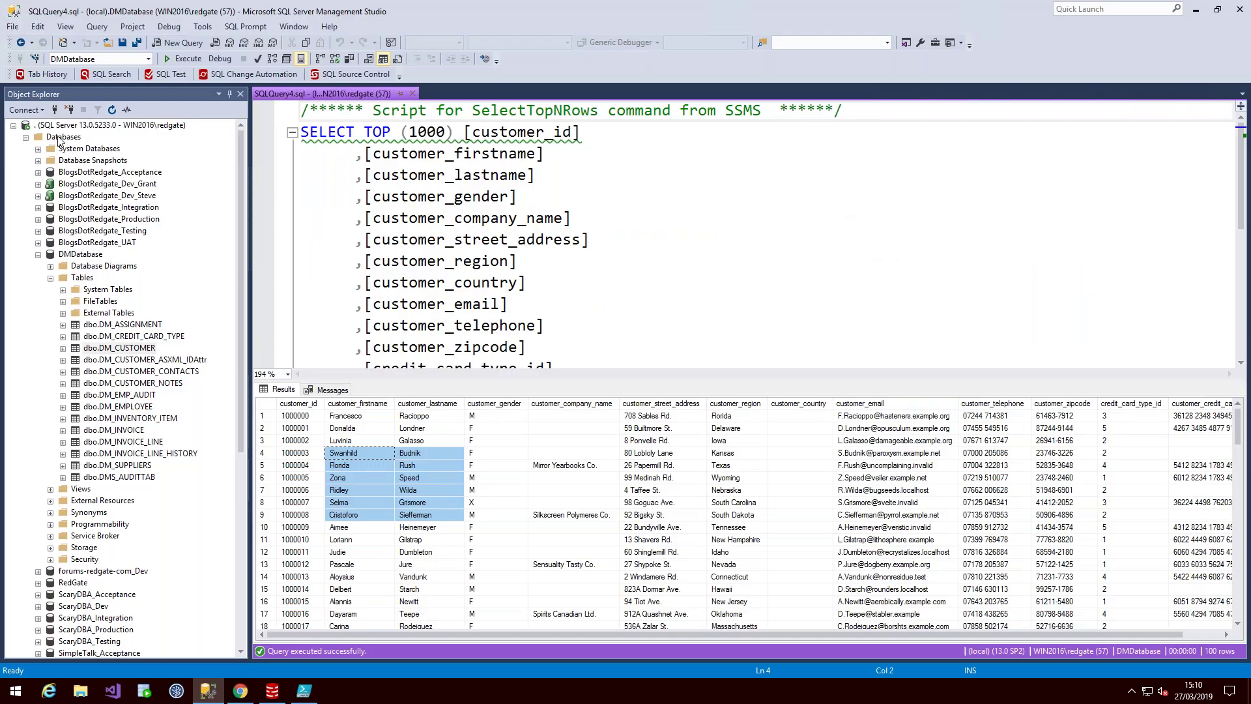
right_click(60, 138)
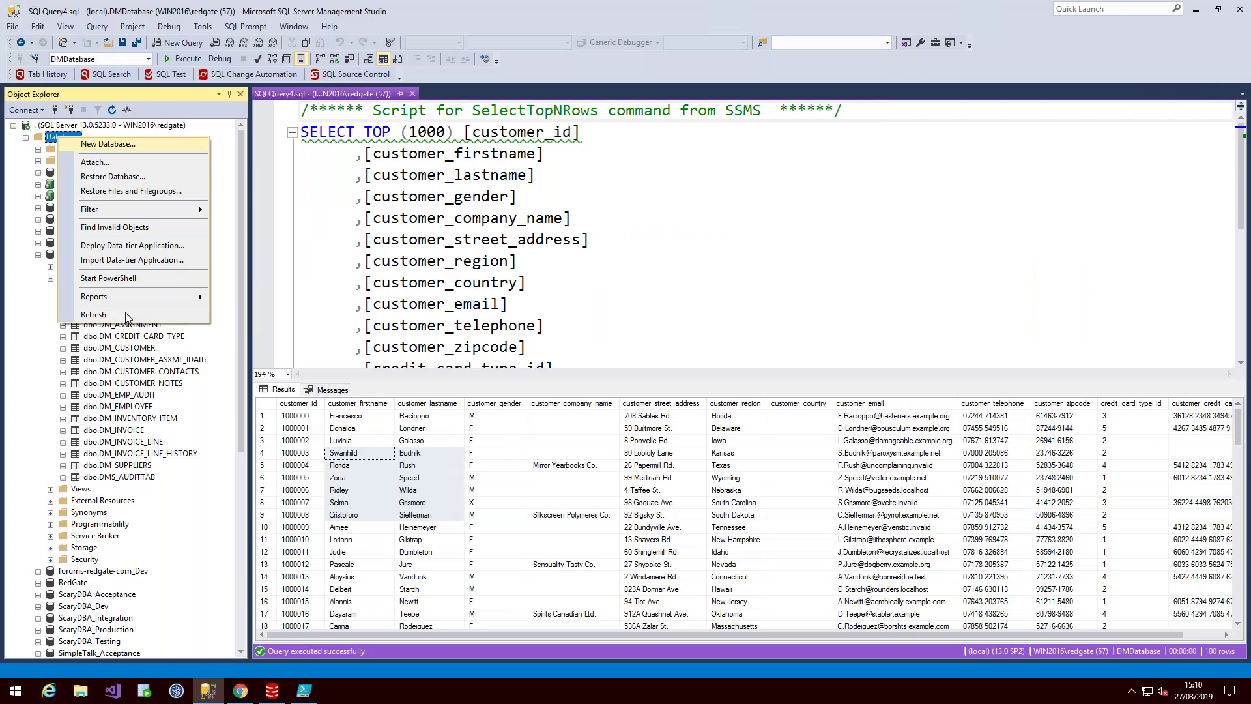
left_click(93, 315)
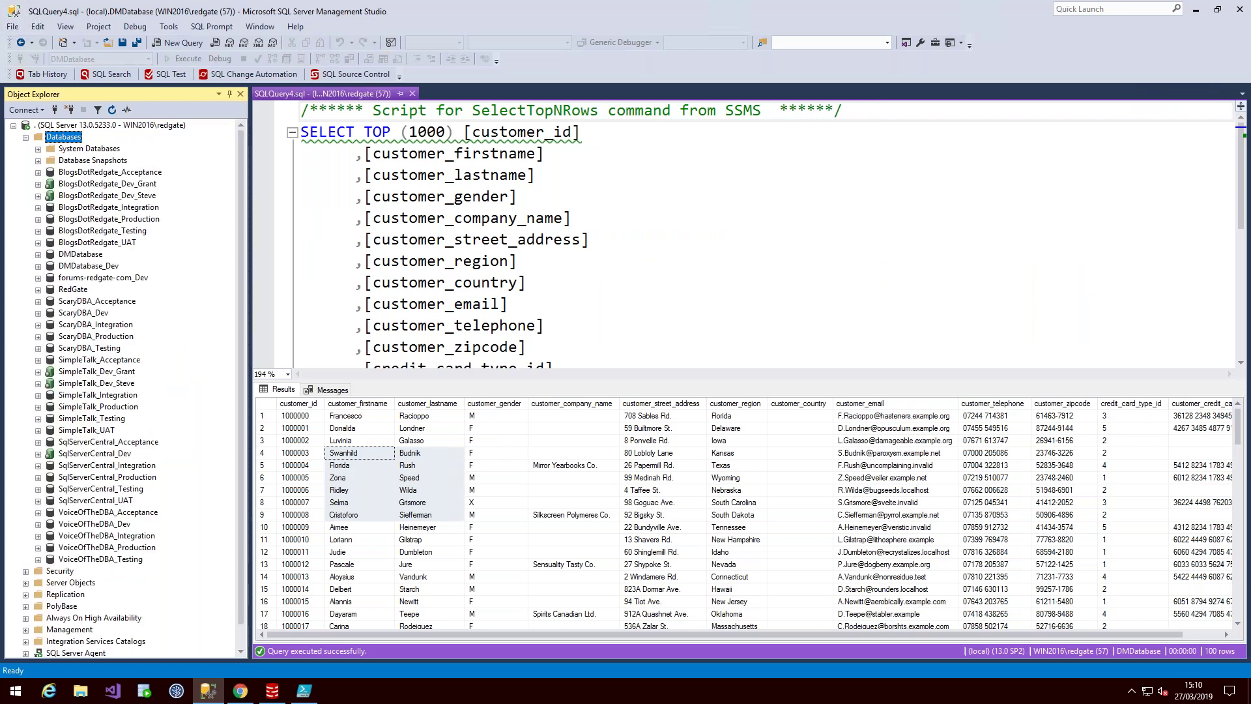
Step: Query the top 1000 rows of the dbo.DM_CUSTOMER table in the DMDatabase_Dev clone
left_click(109, 271)
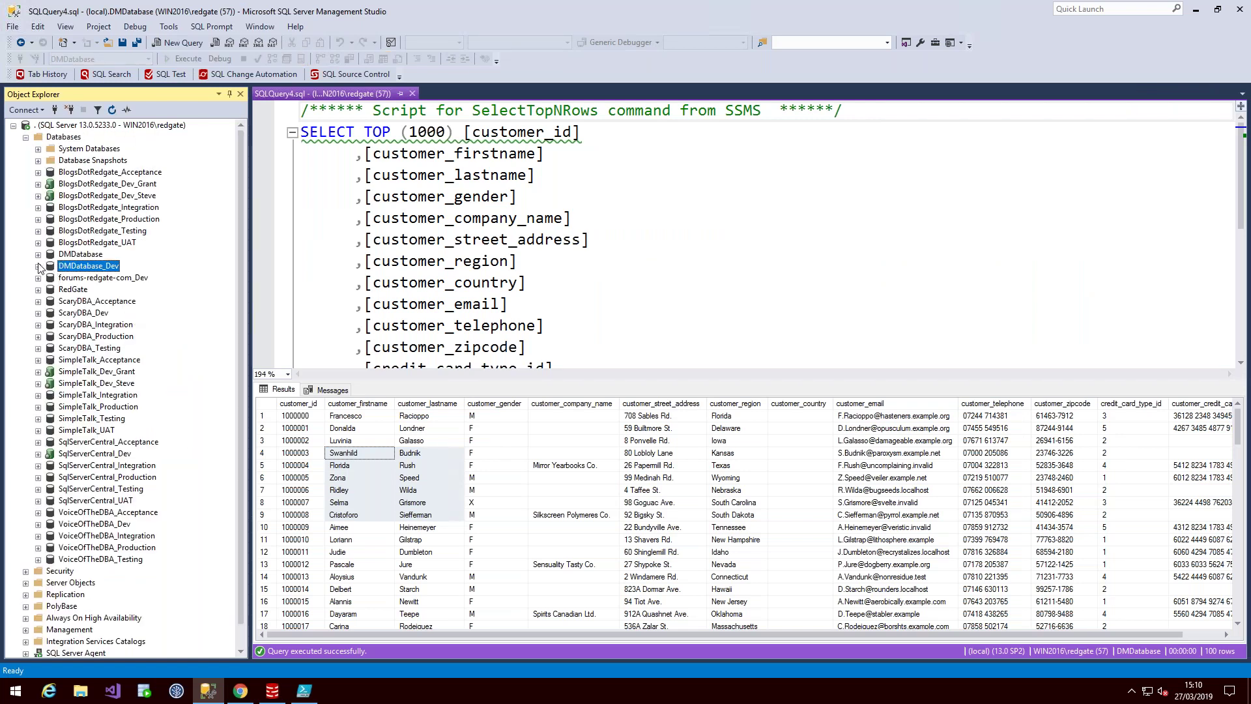
left_click(38, 267)
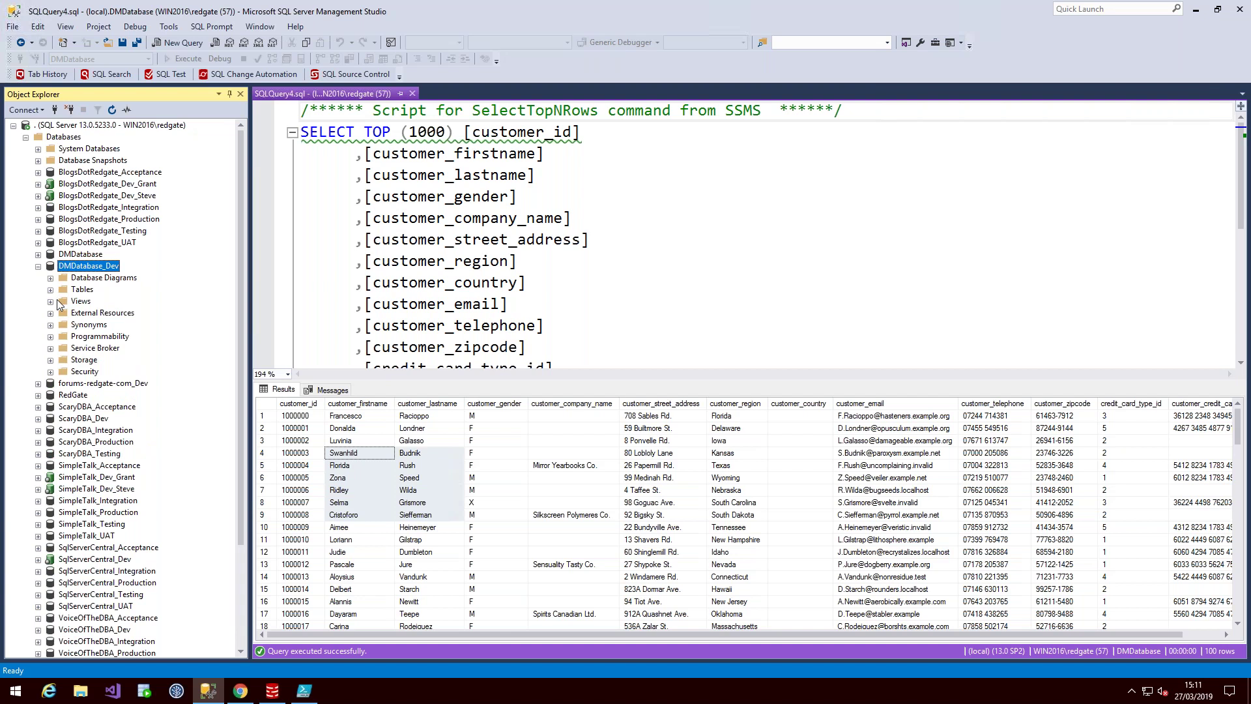
left_click(51, 290)
left_click(119, 361)
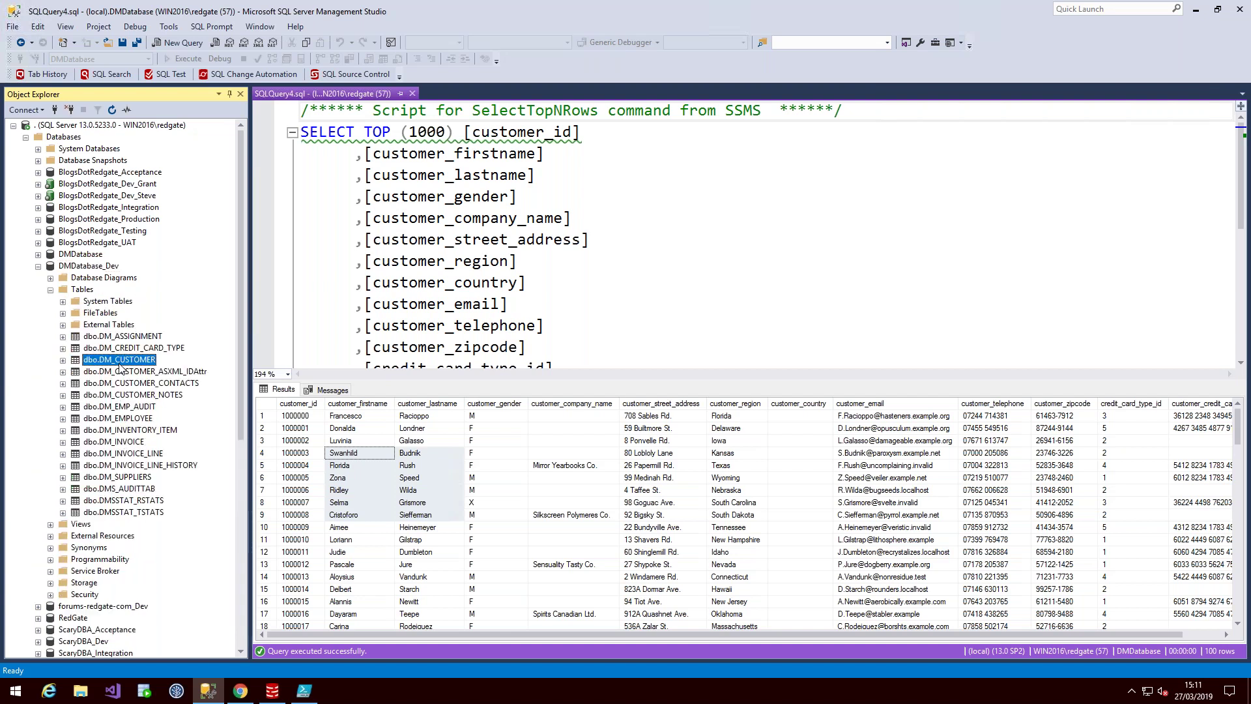
right_click(119, 360)
left_click(194, 287)
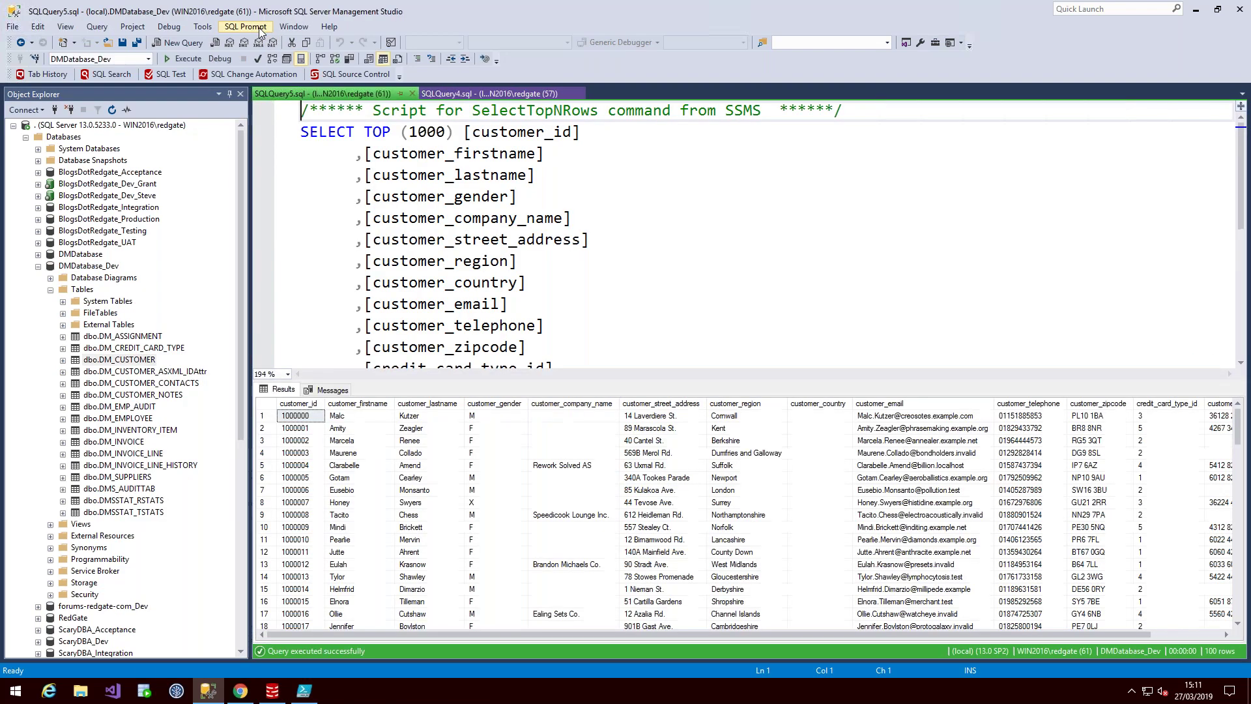
Step: Arrange the two query windows side by side in a vertical tab group and compare the customer names, addresses and regions
left_click(296, 30)
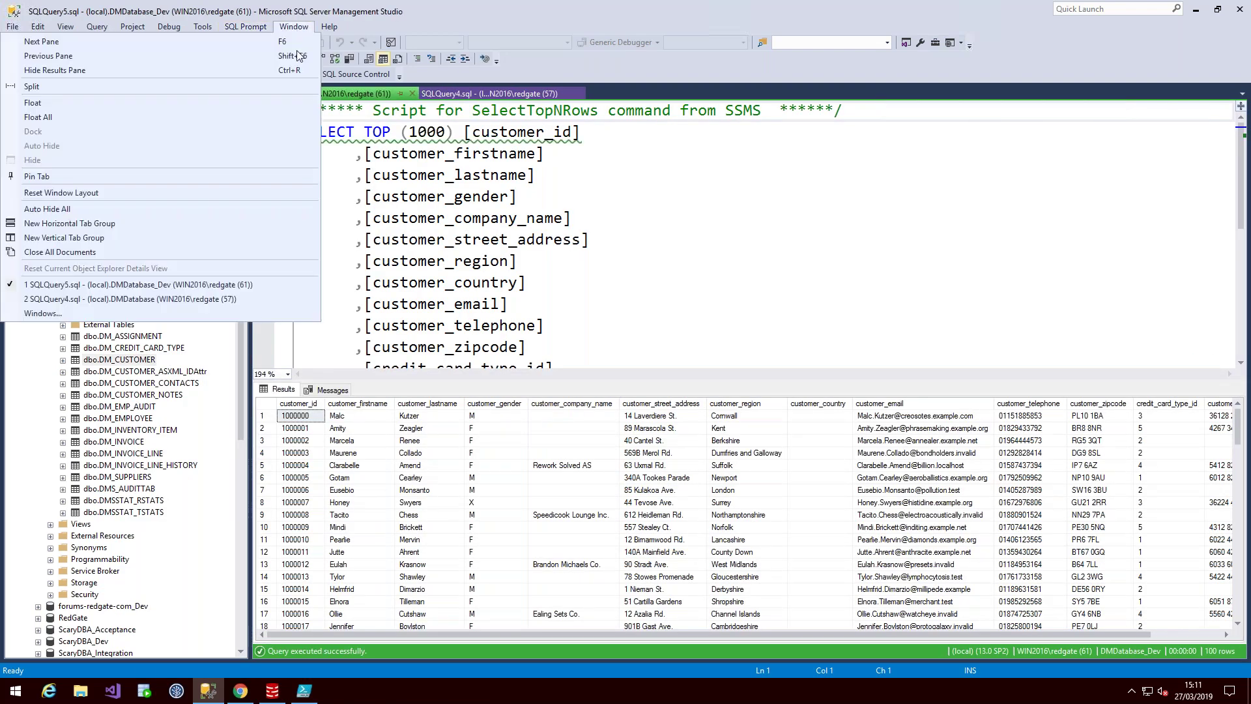
left_click(102, 237)
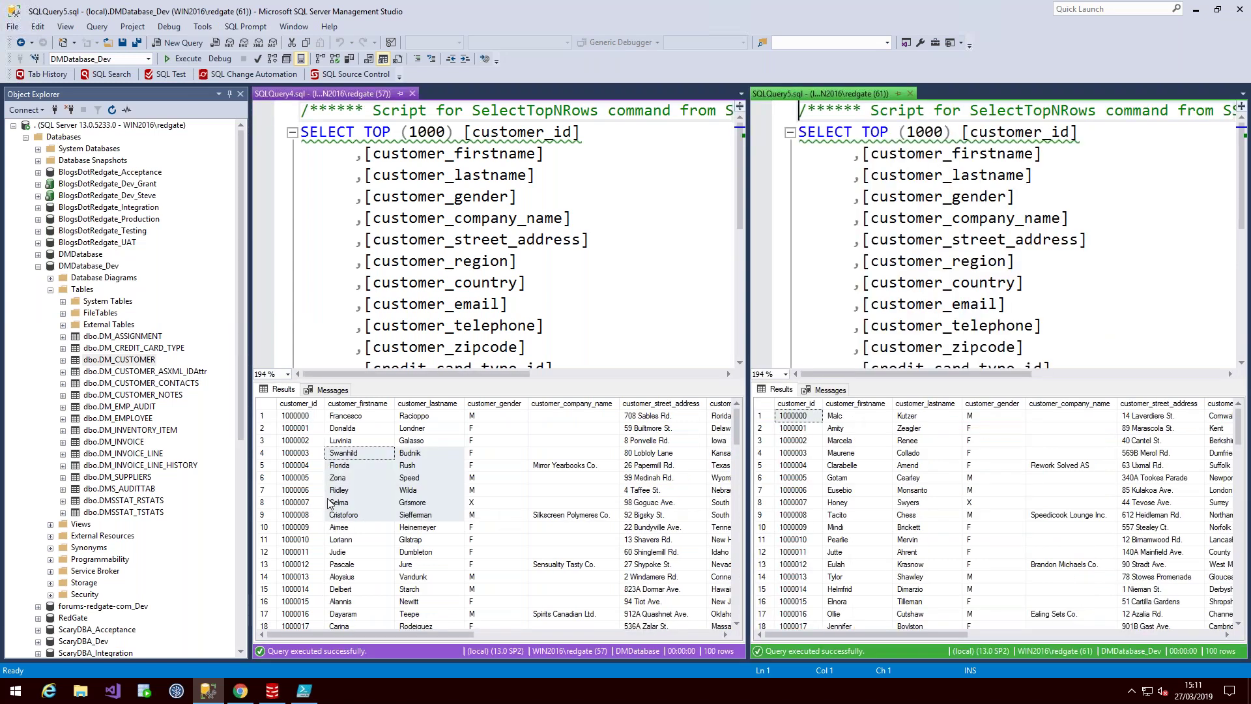
left_click(388, 417)
left_click_drag(399, 421, 435, 433)
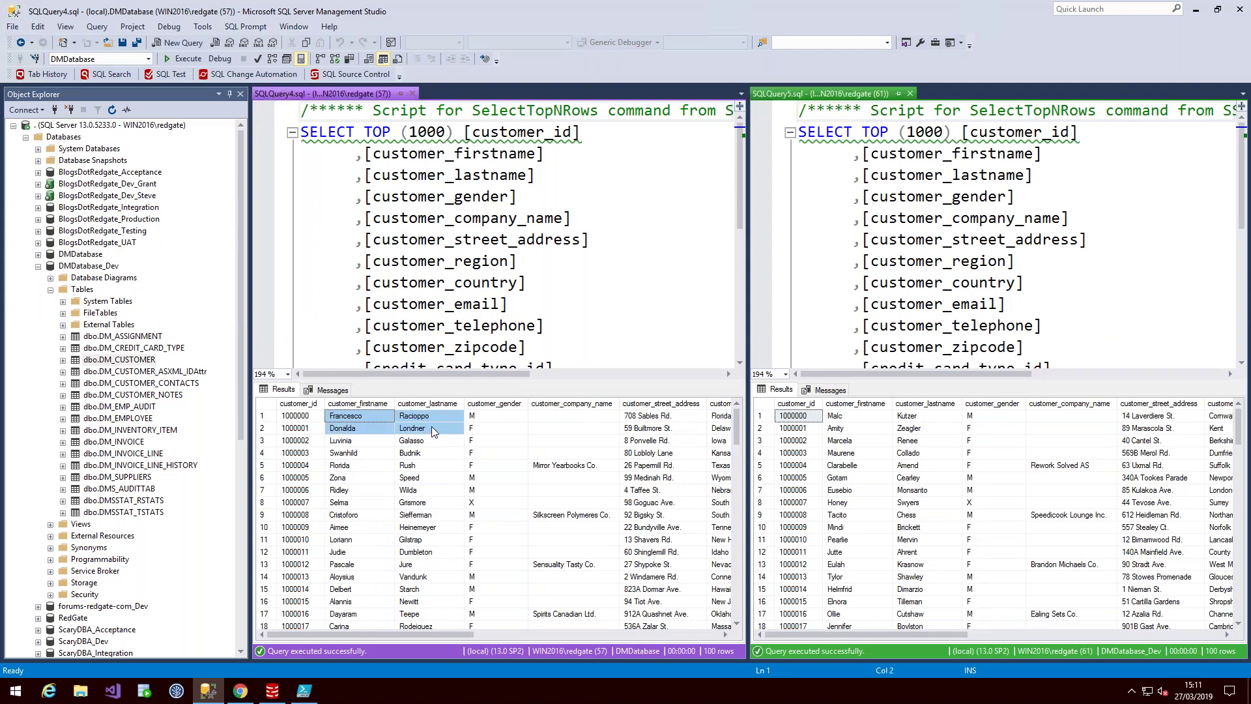
left_click(847, 415)
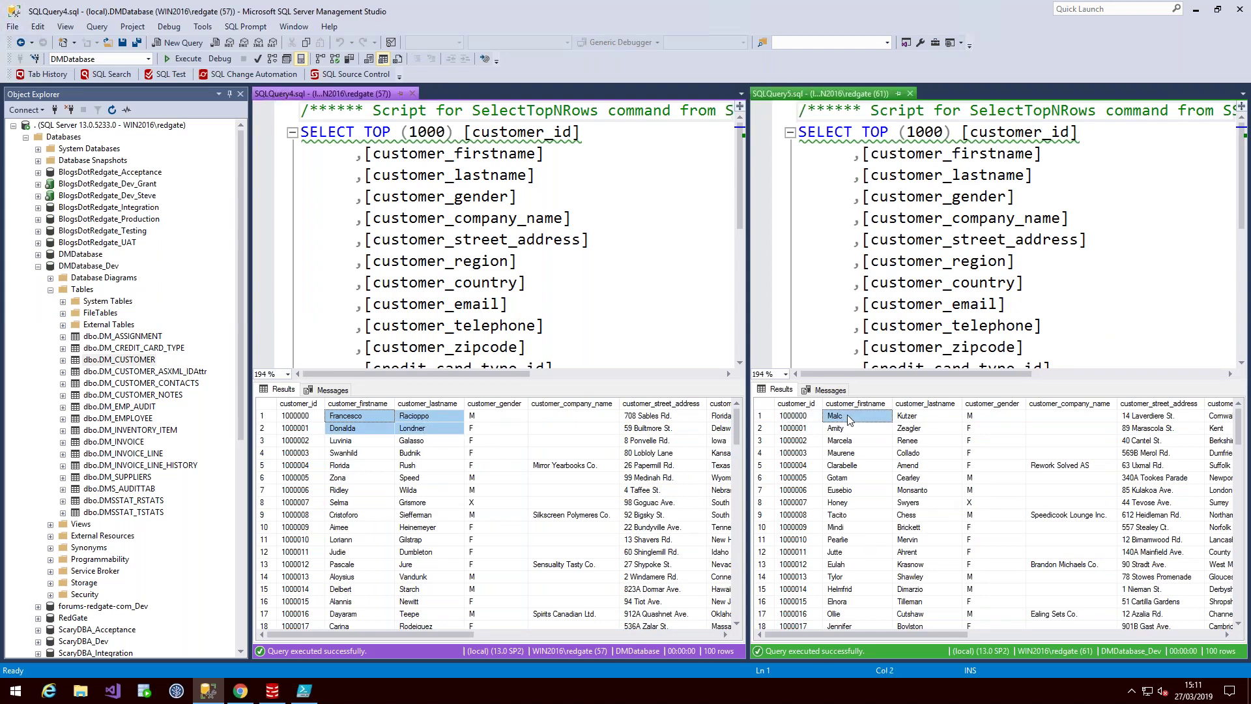
left_click_drag(930, 418, 934, 425)
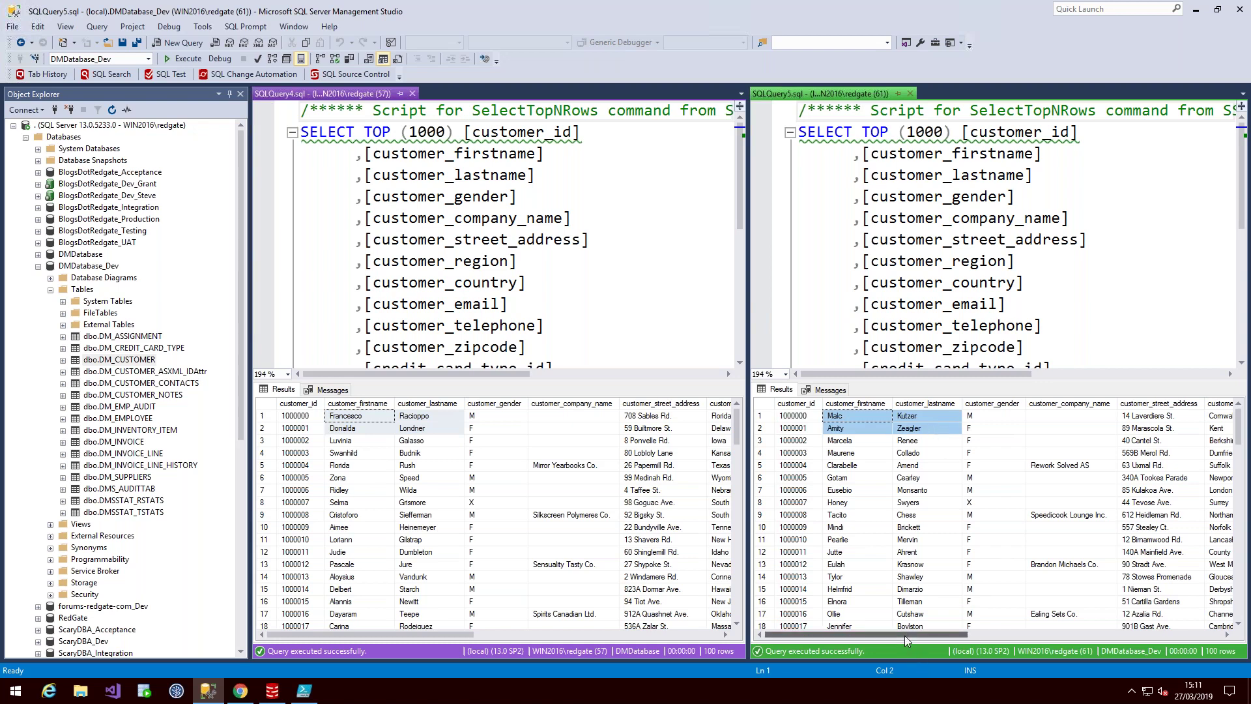
left_click_drag(909, 640, 1041, 648)
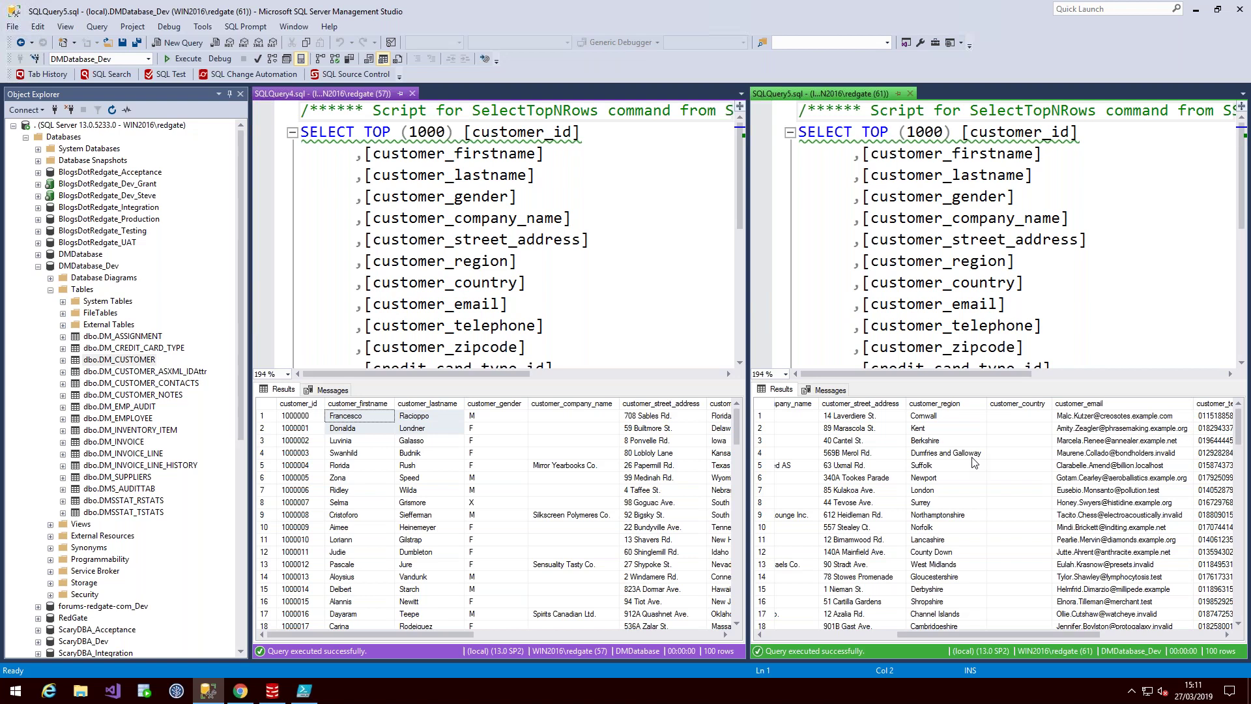
Step: Close both query windows and collapse the Tables folder of DMDatabase_Dev
left_click(910, 93)
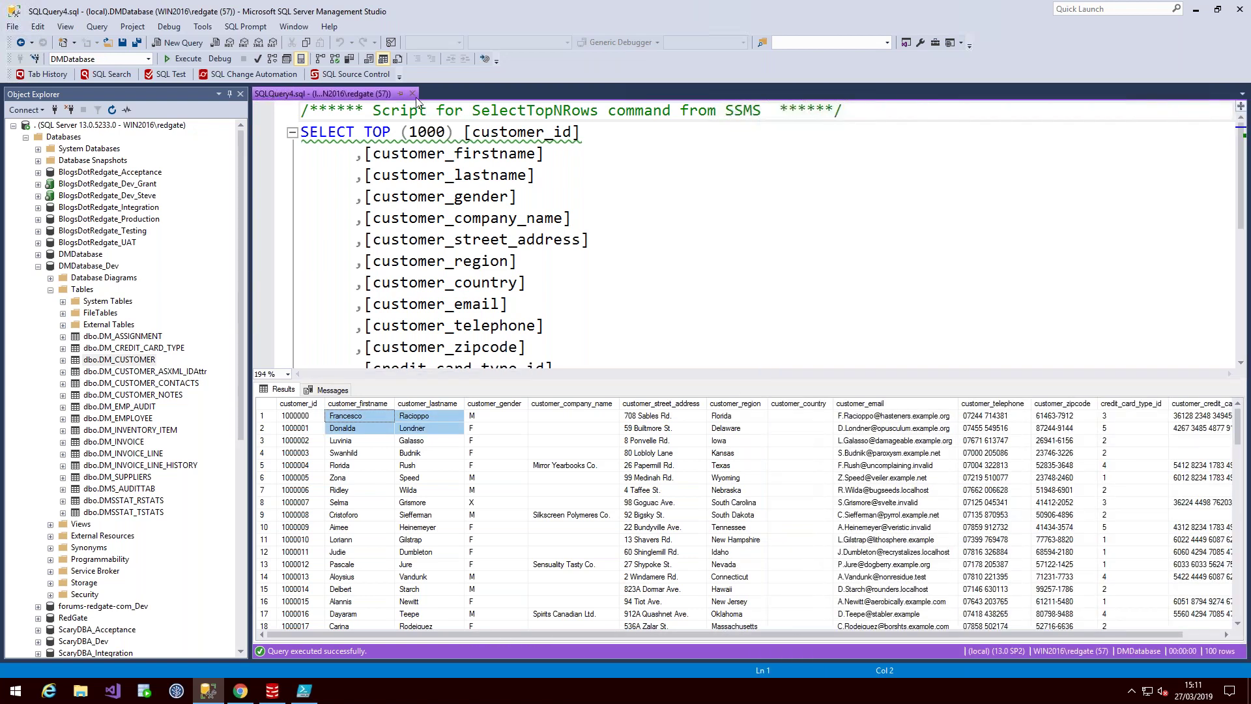
left_click(412, 94)
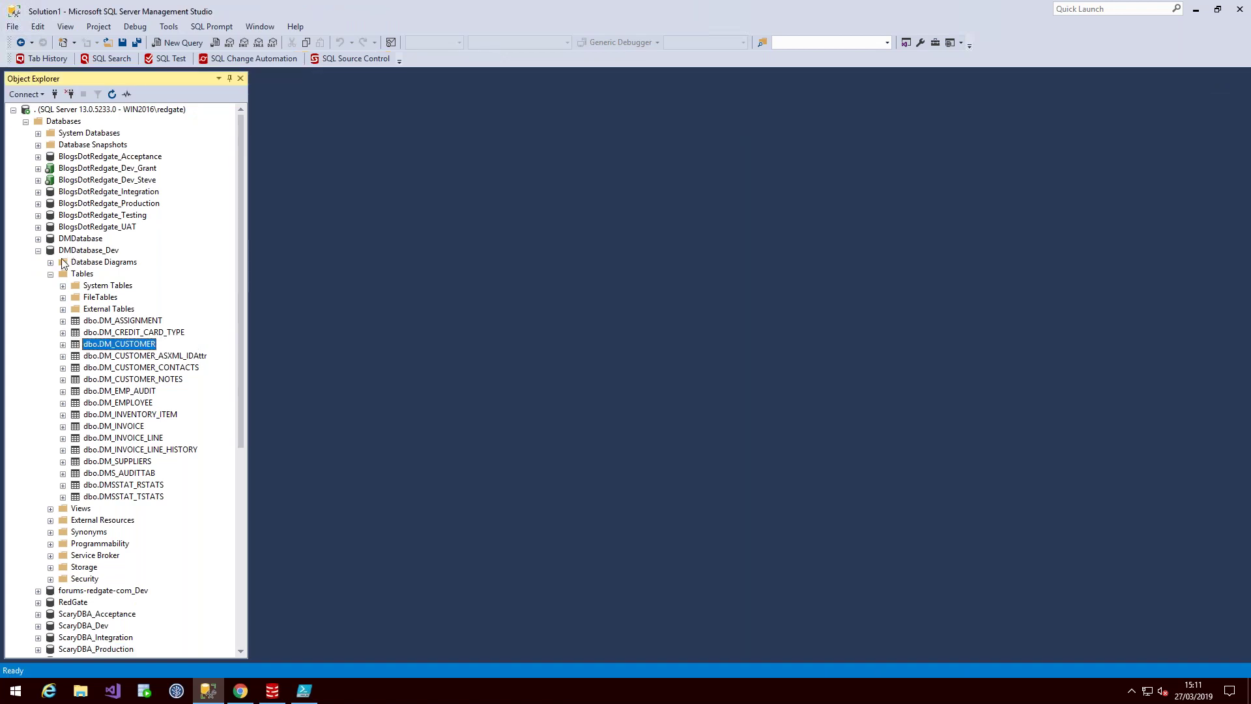
left_click(51, 275)
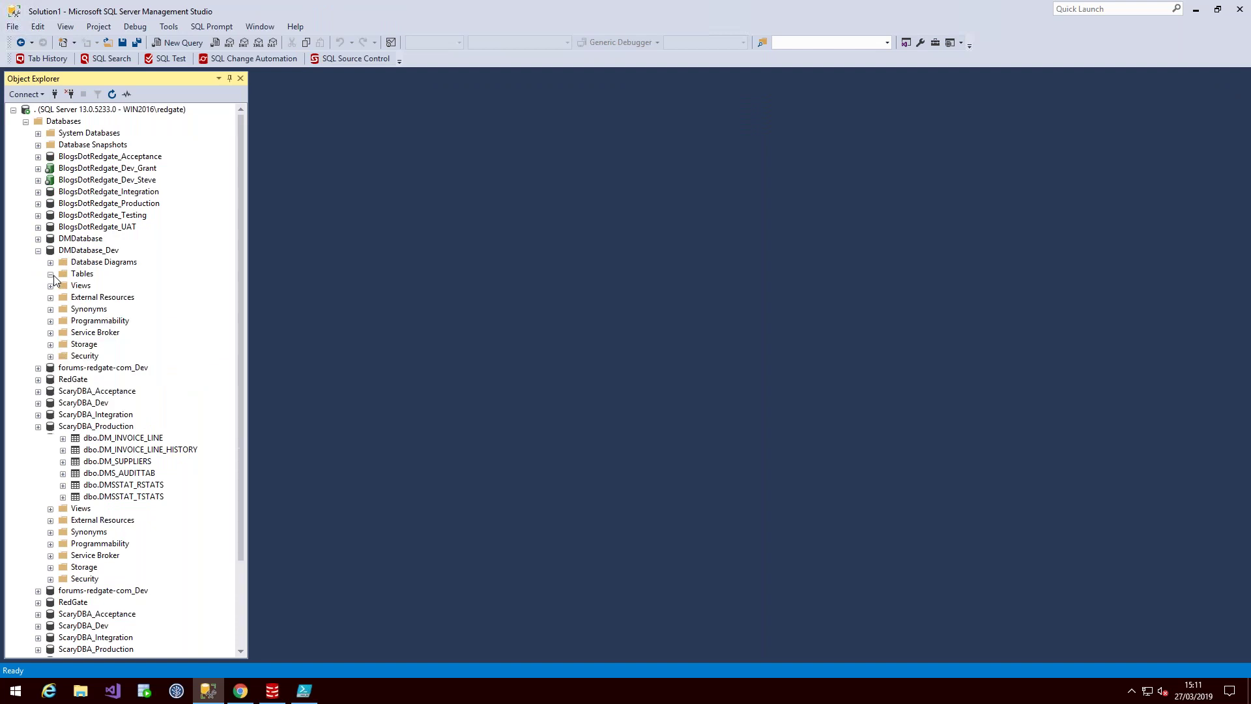
Step: Switch to PowerShell ISE, run the ProvisionMaskForums.ps1 script, and follow the image and clone creation in SQL Clone's activity log
left_click(303, 696)
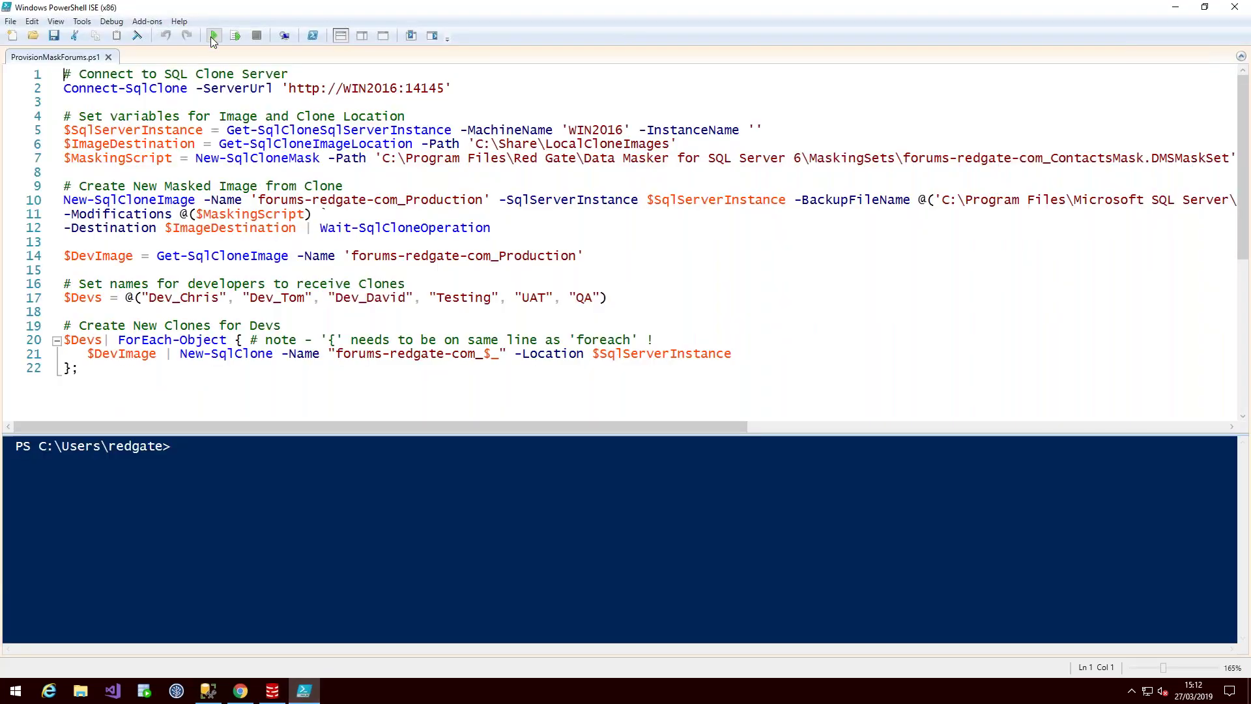
left_click(213, 35)
left_click(240, 690)
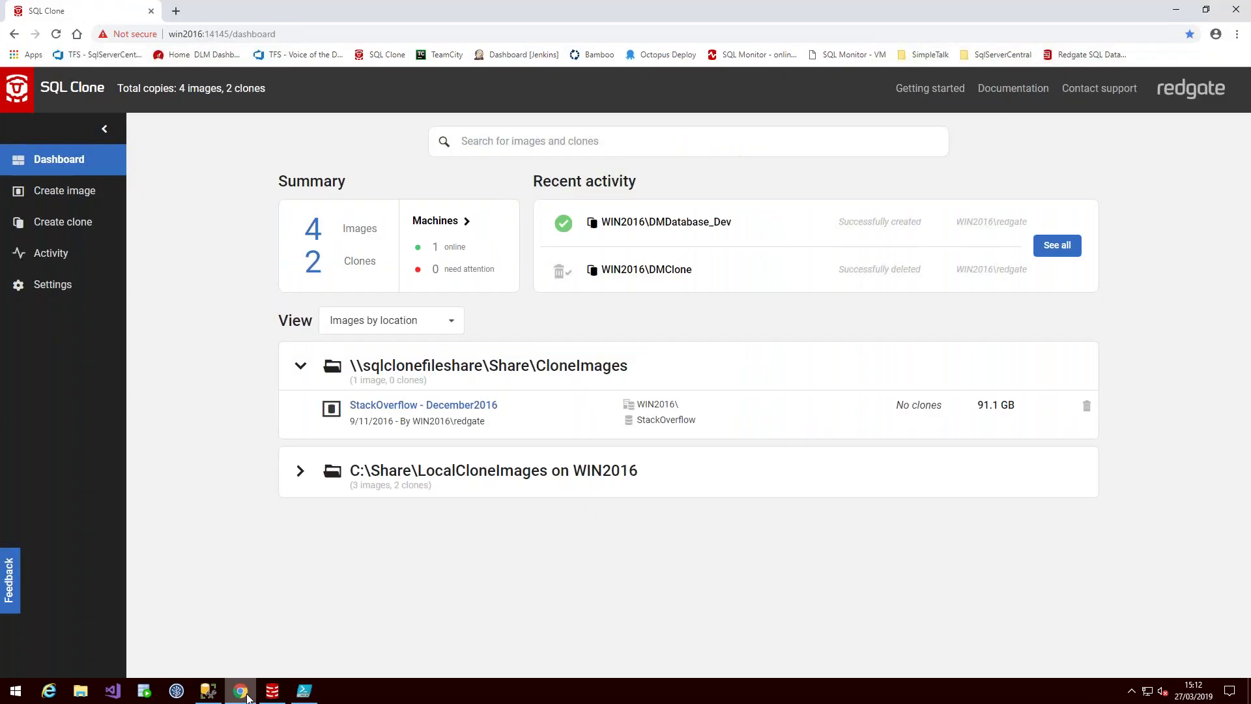
left_click(91, 255)
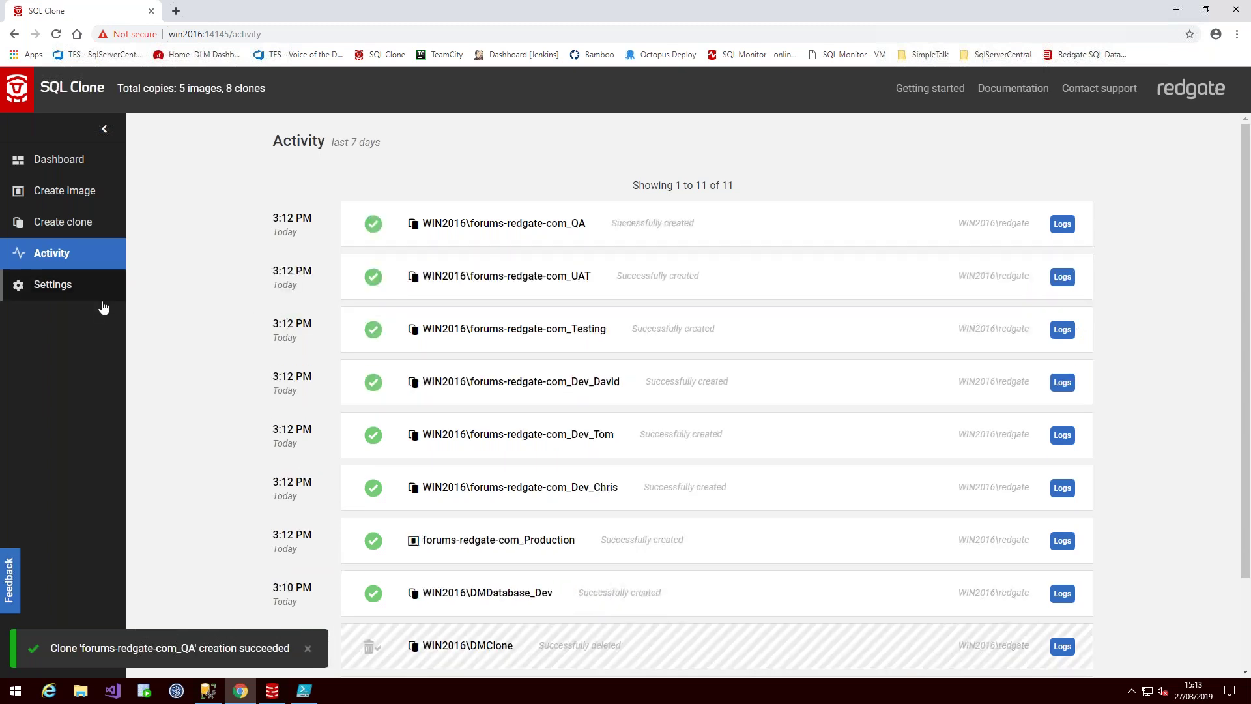
Step: Switch to SQL Server Management Studio, refresh the Databases list, and select the first of the new forums-redgate-com developer clones
left_click(208, 690)
left_click(62, 122)
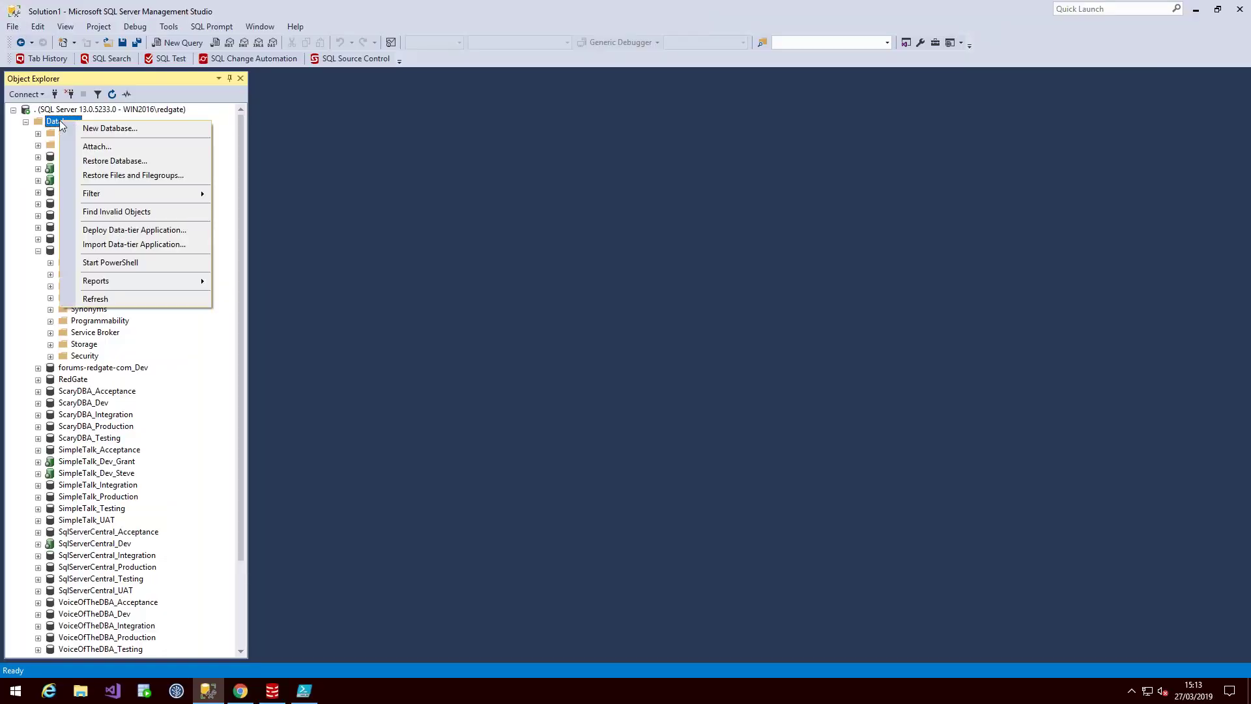
left_click(110, 301)
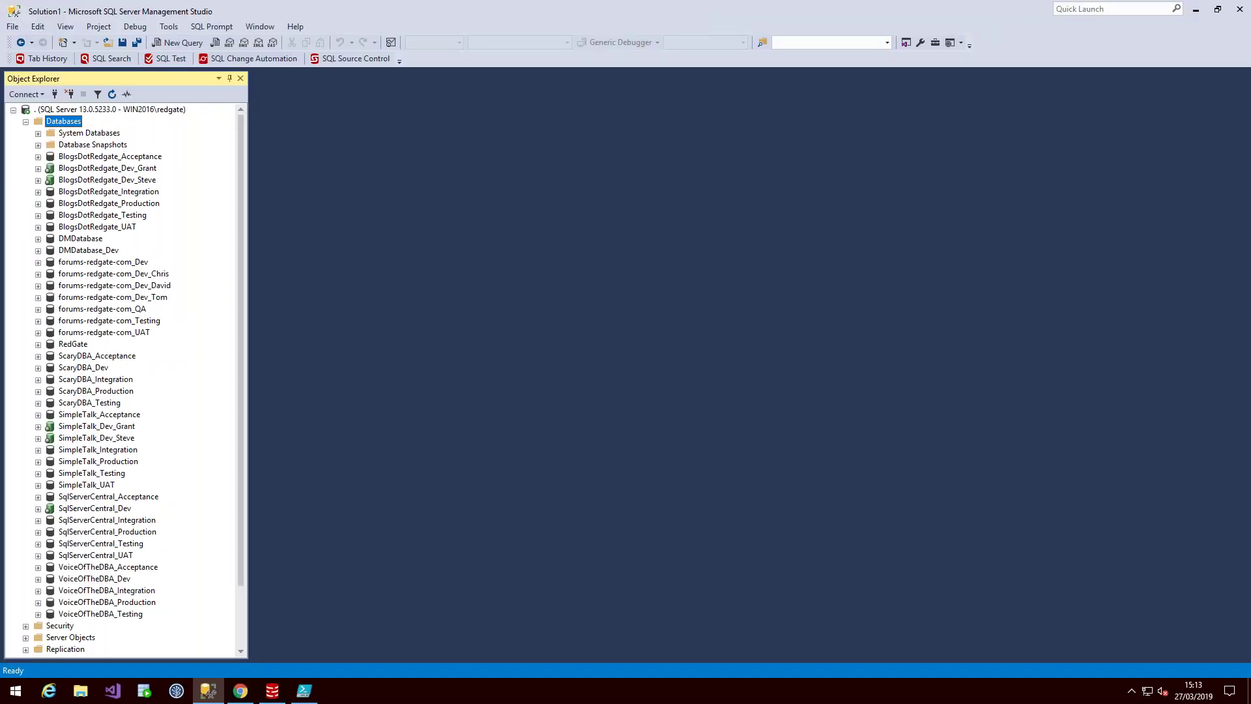
left_click(160, 276)
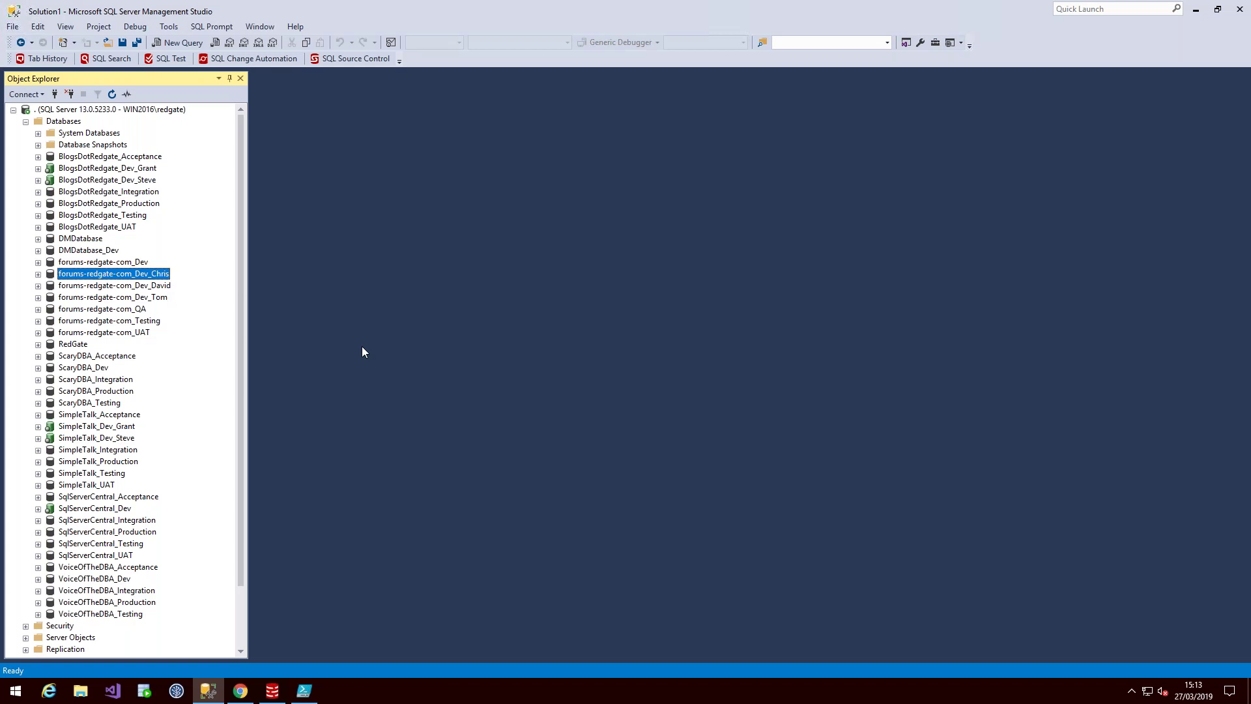
Step: Switch to Data Masker and examine the Contacts table's columns in the forums-redgate-com_ContactsMask masking set
left_click(272, 691)
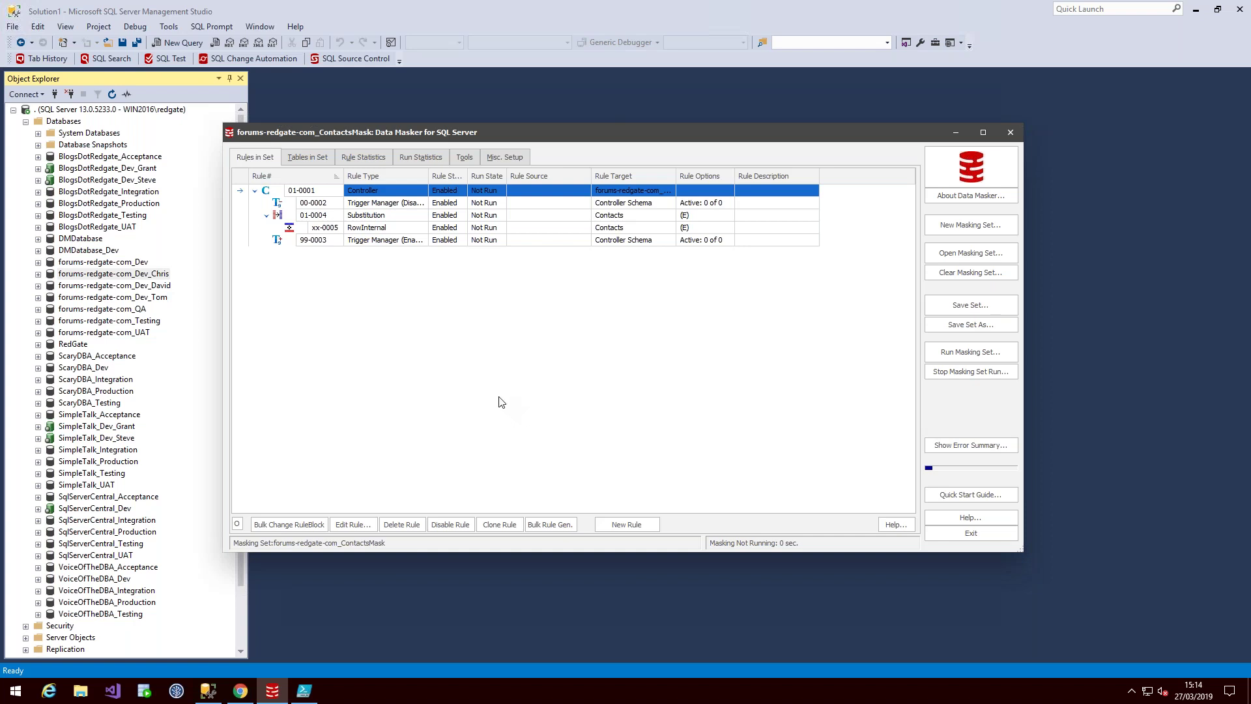
left_click(328, 163)
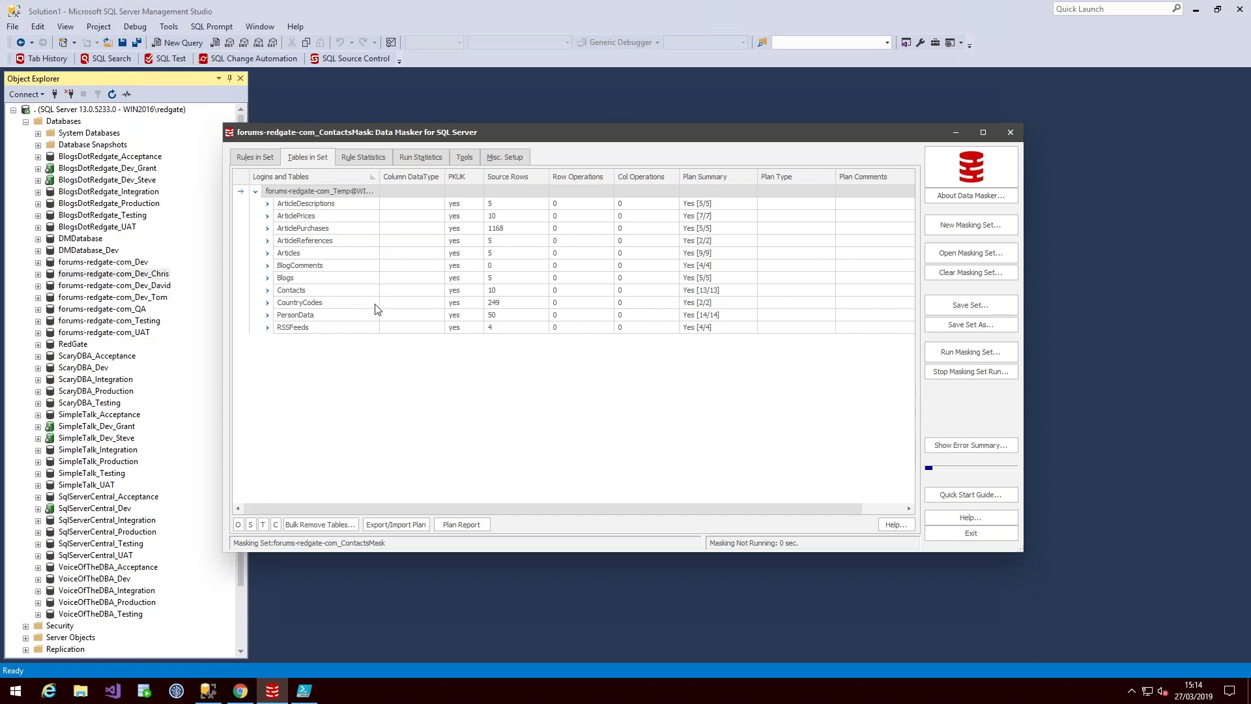
left_click(267, 291)
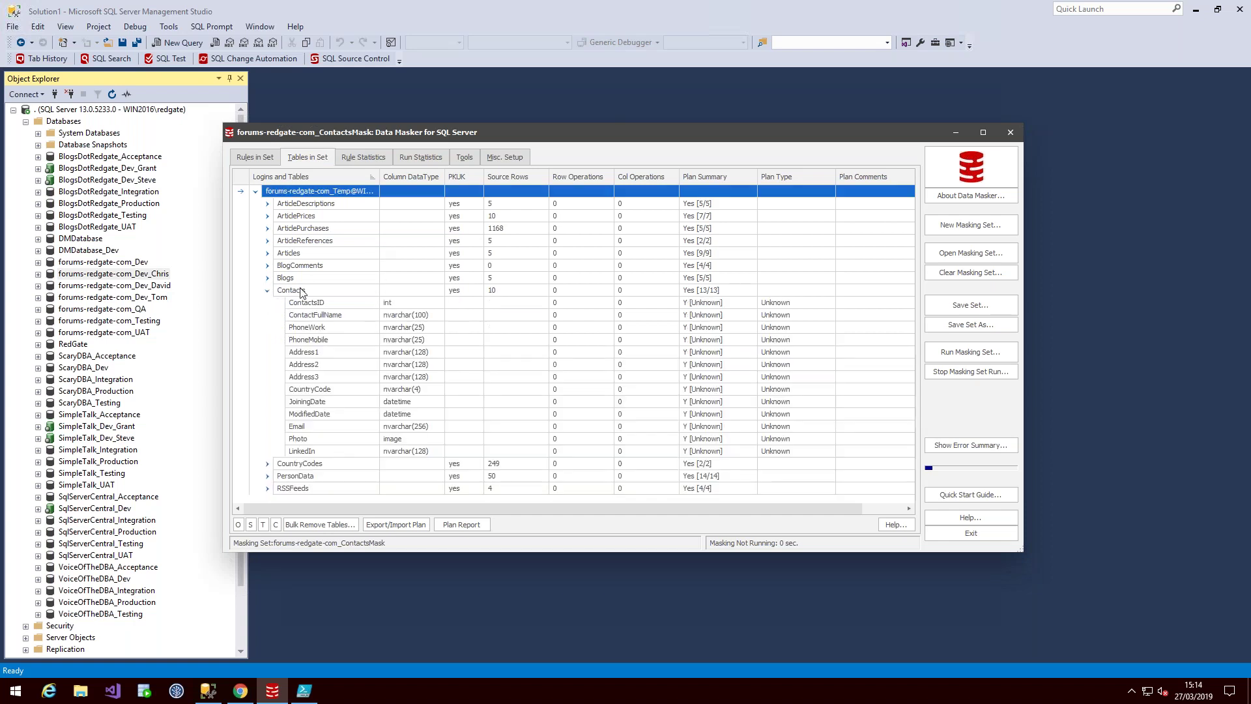
Step: Set the Contacts table's plan types to No Mask for ContactsID and Must Mask for ContactFullName, and collapse the table
left_click(300, 291)
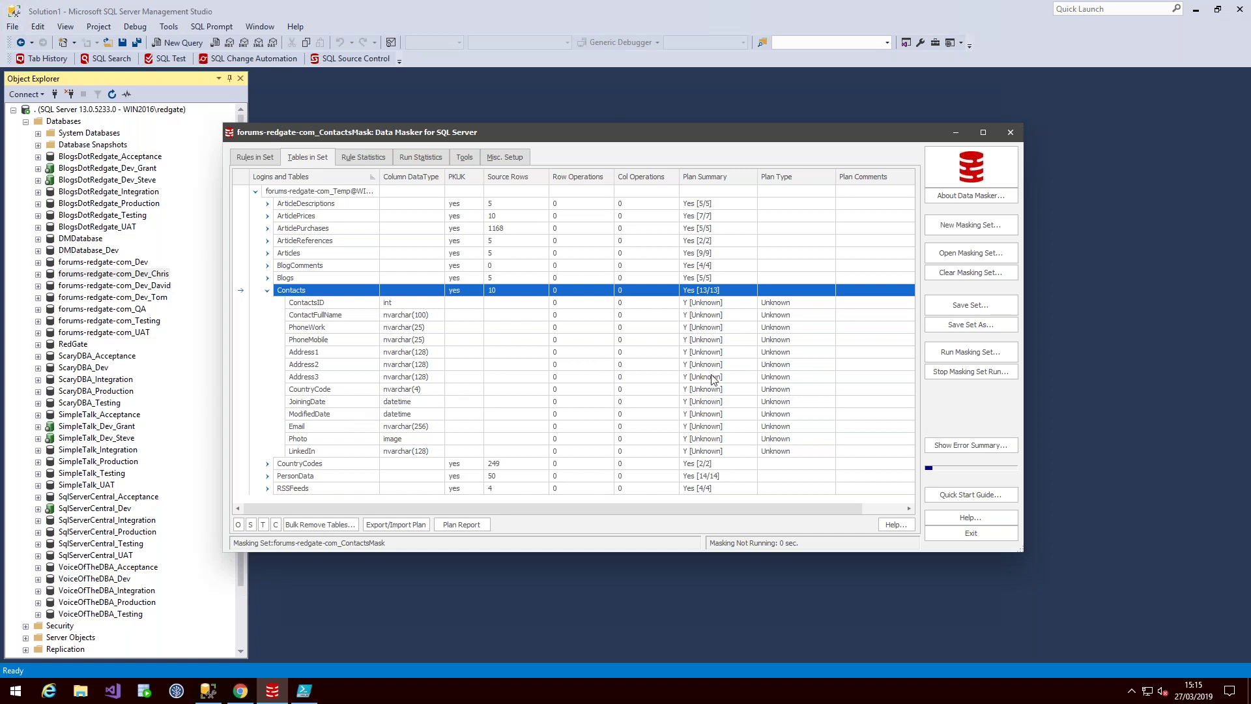
left_click(817, 303)
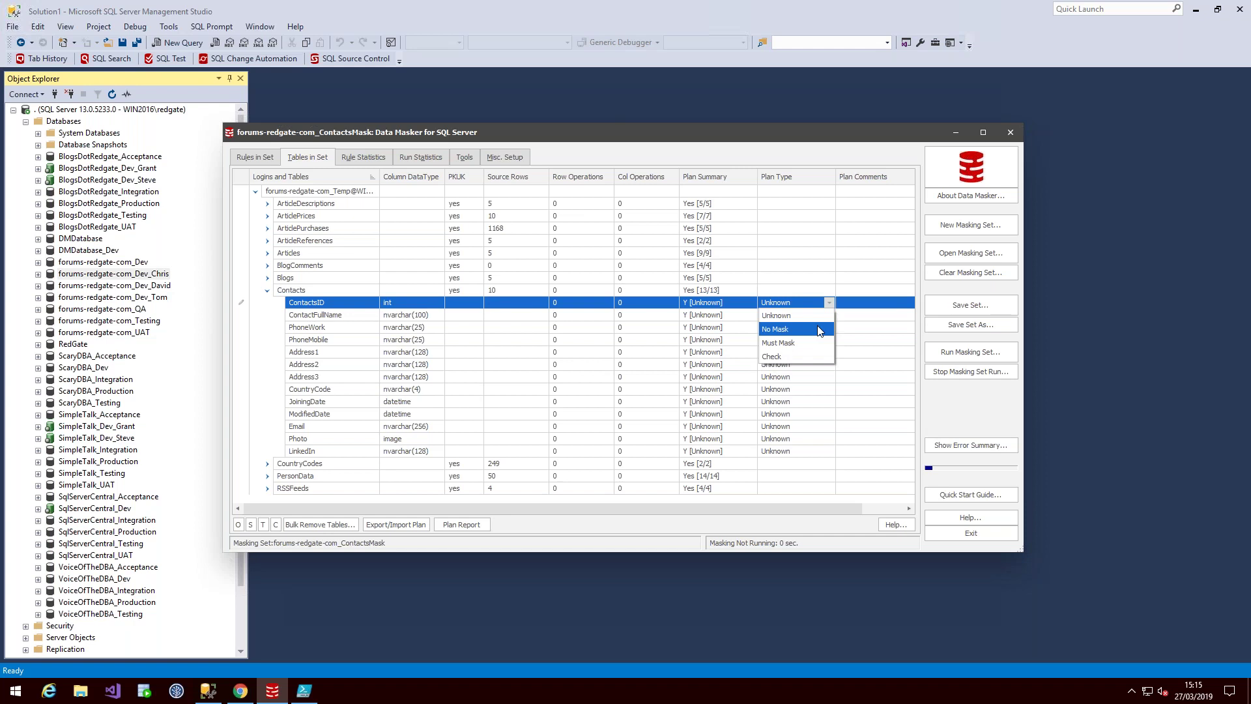
left_click(819, 331)
left_click(829, 315)
left_click(829, 315)
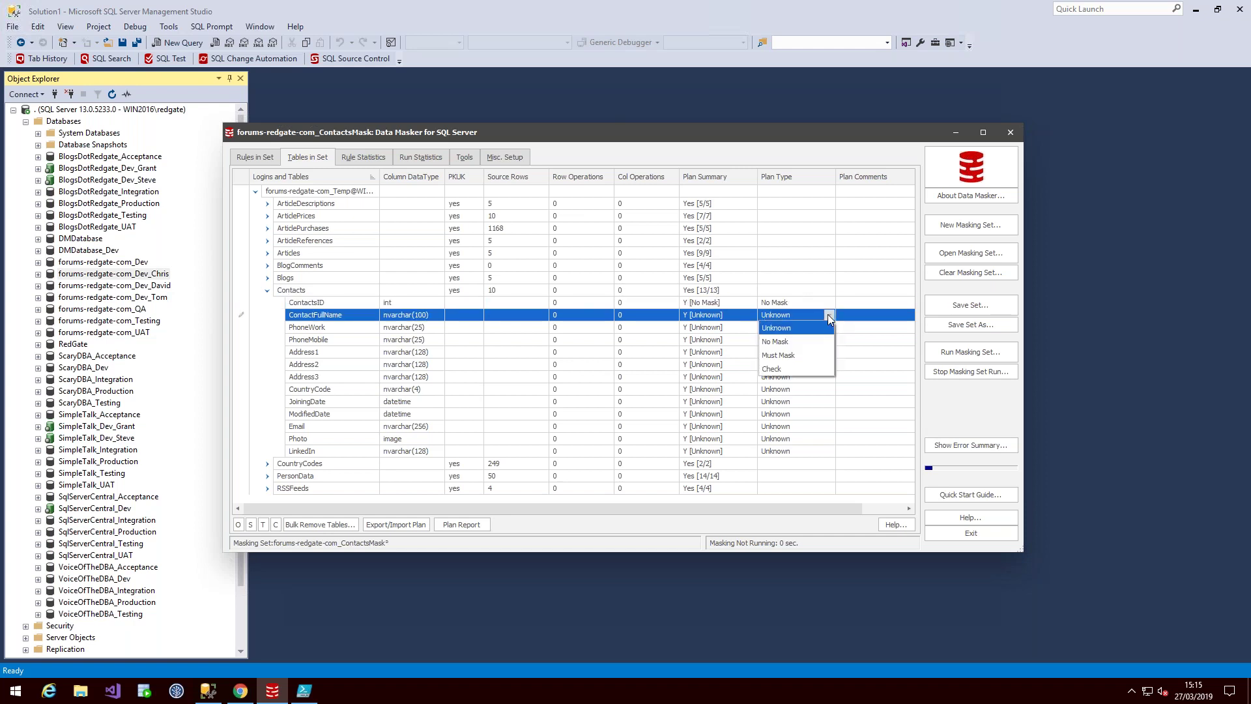
left_click(815, 356)
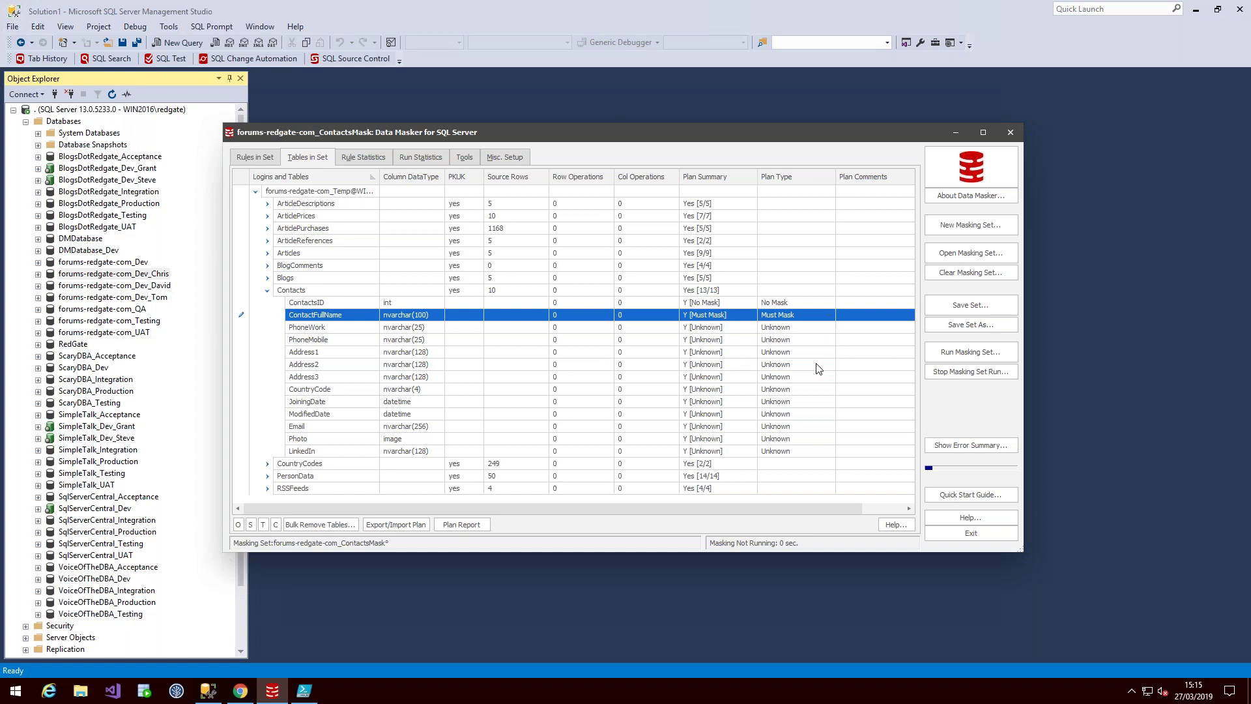
left_click(268, 291)
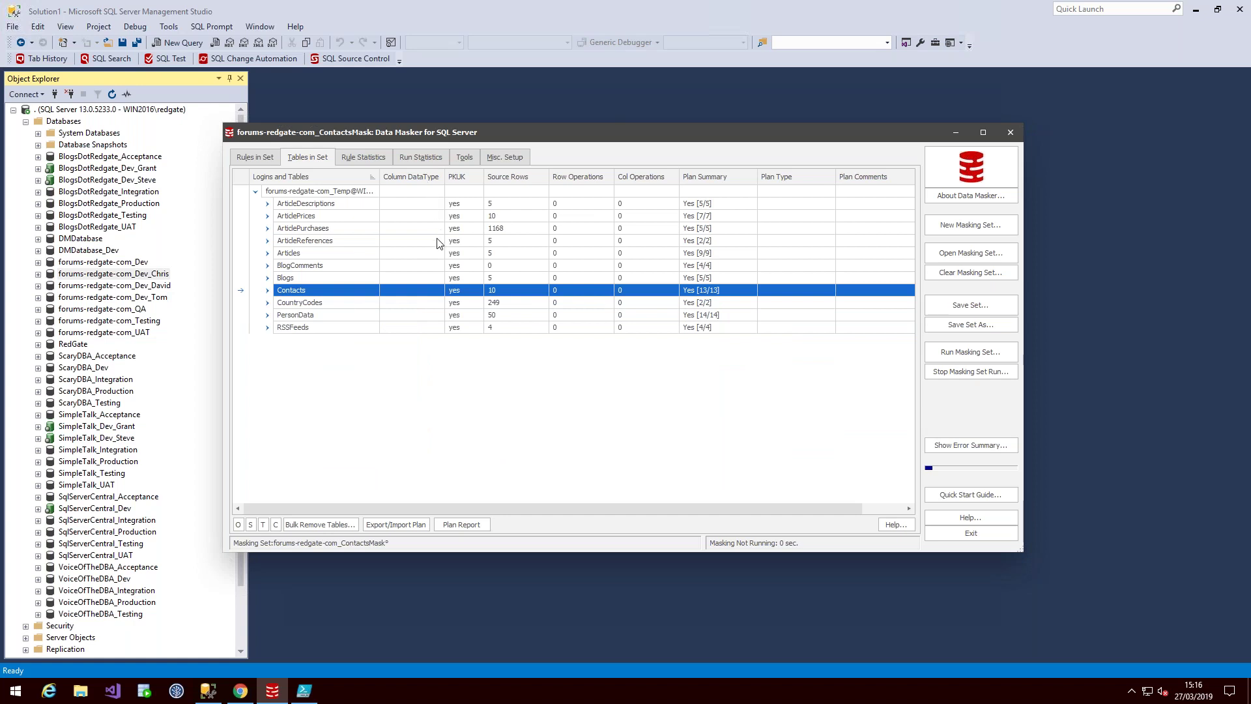
Step: View the run statistics and browse the masking set's available datasets, including the options for Dutch bank account numbers and country names
left_click(434, 161)
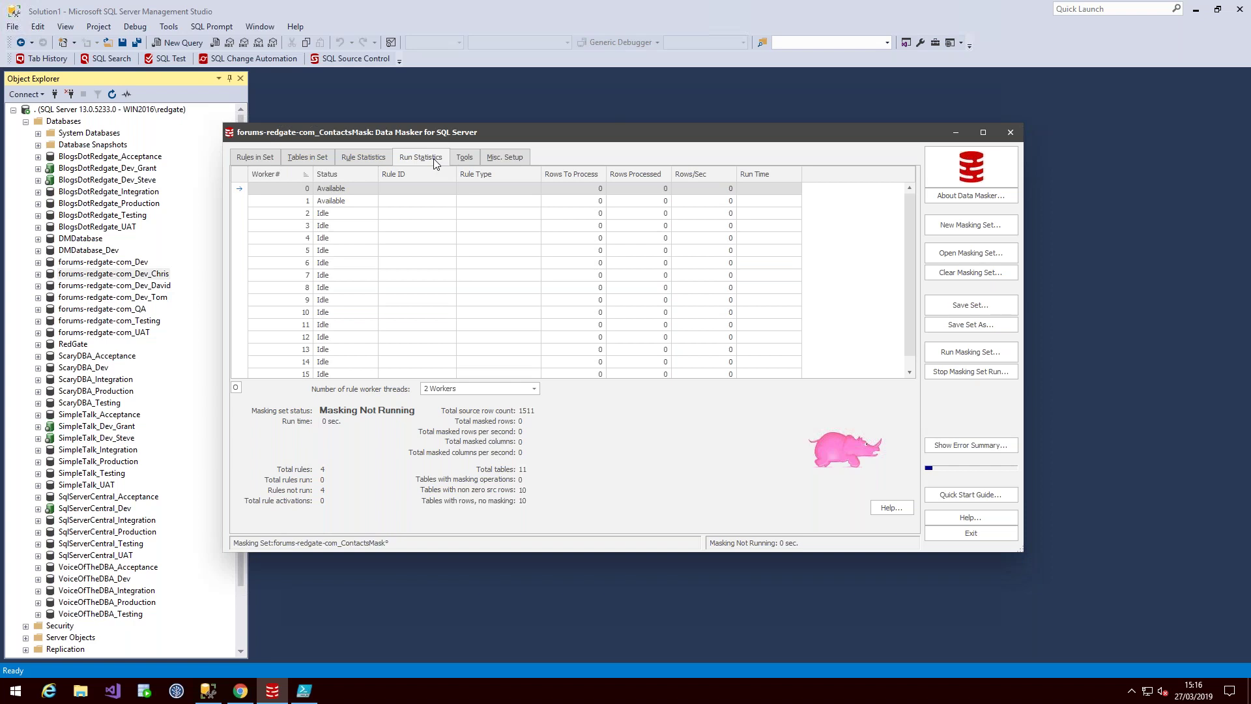
left_click(516, 155)
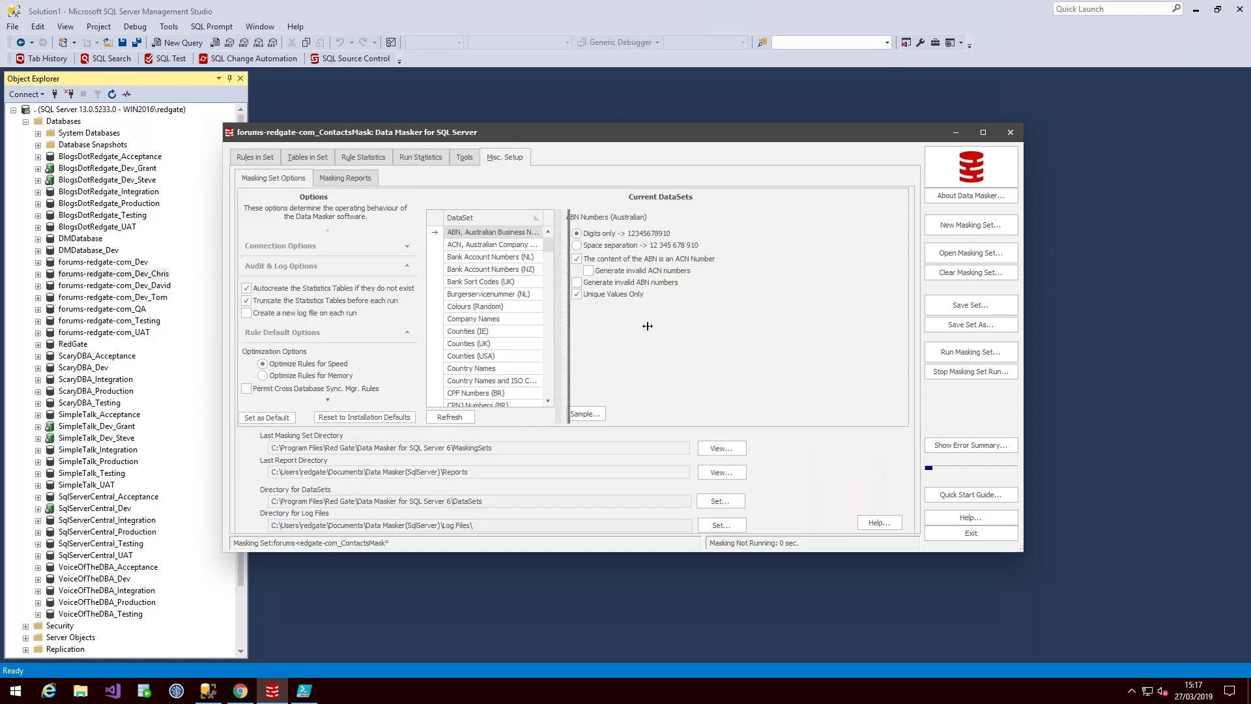
left_click_drag(599, 326, 726, 329)
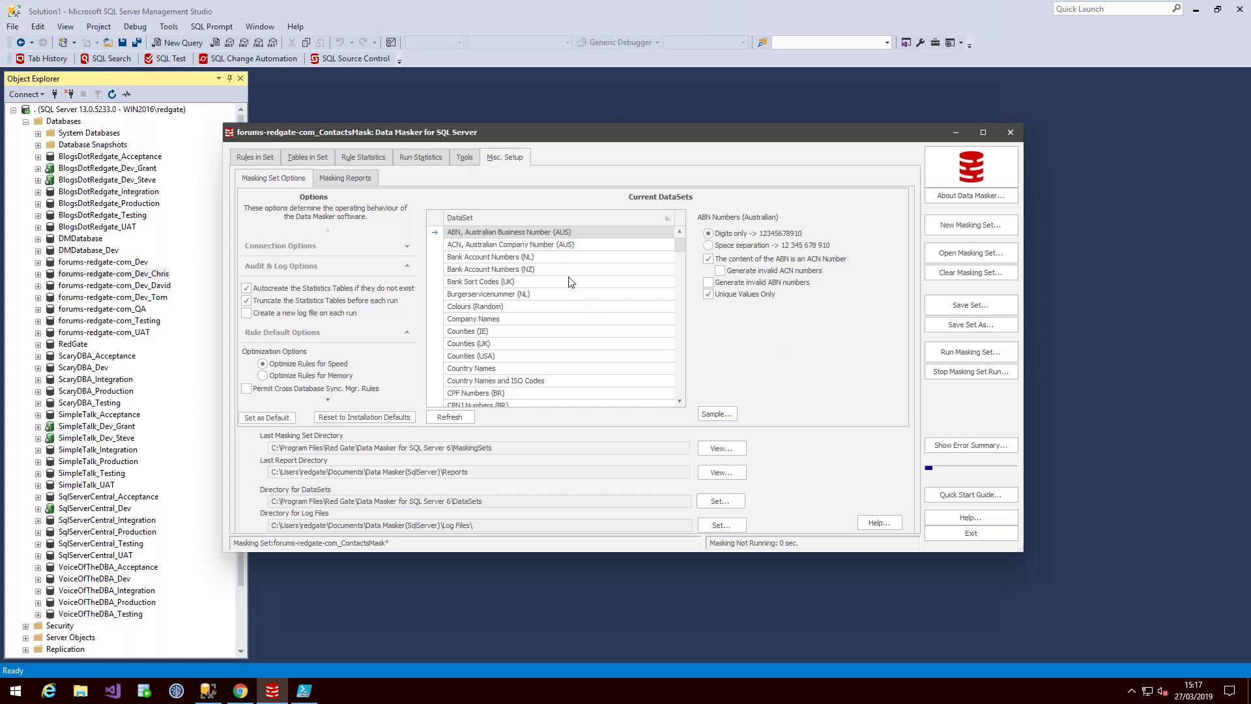
left_click(541, 258)
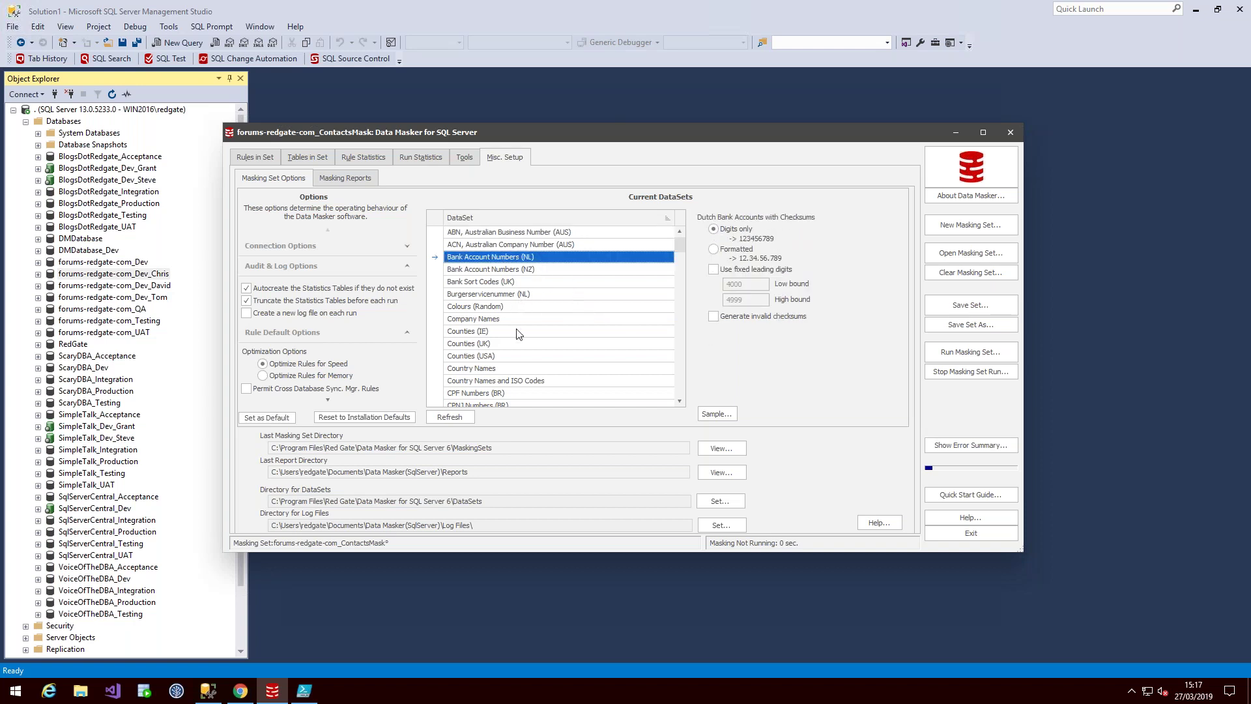
left_click(522, 368)
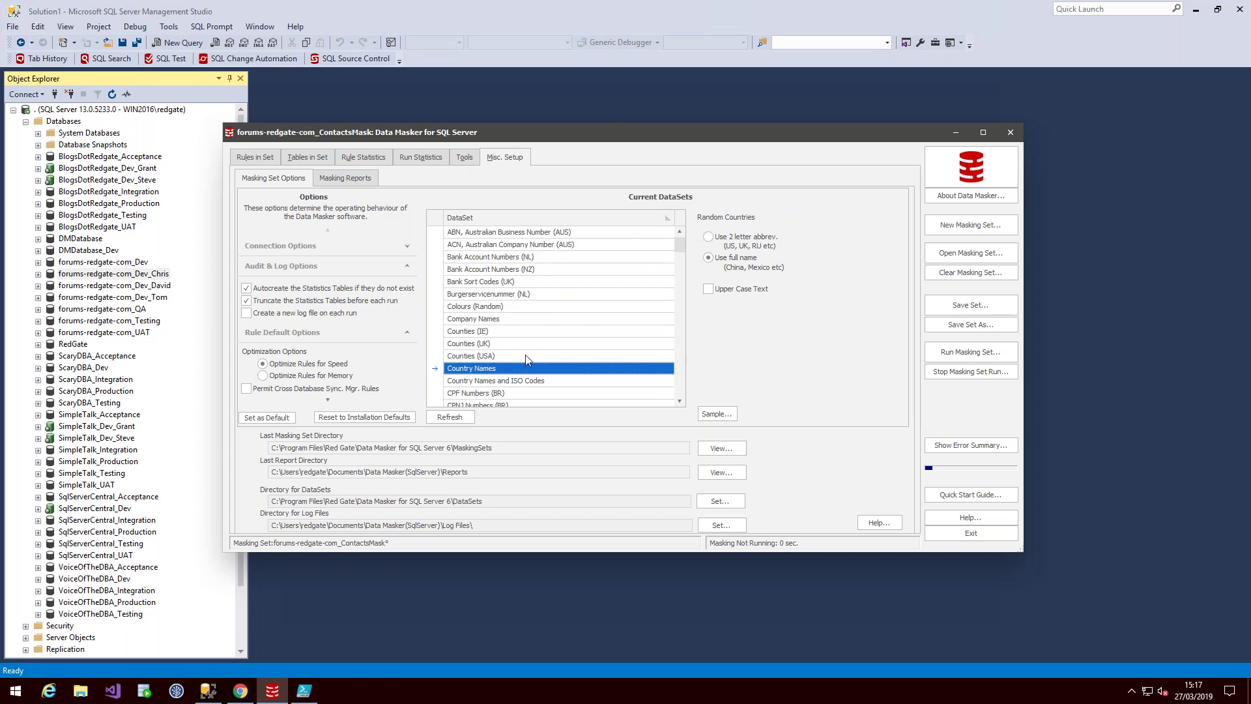
scroll(534, 350, "down", 3)
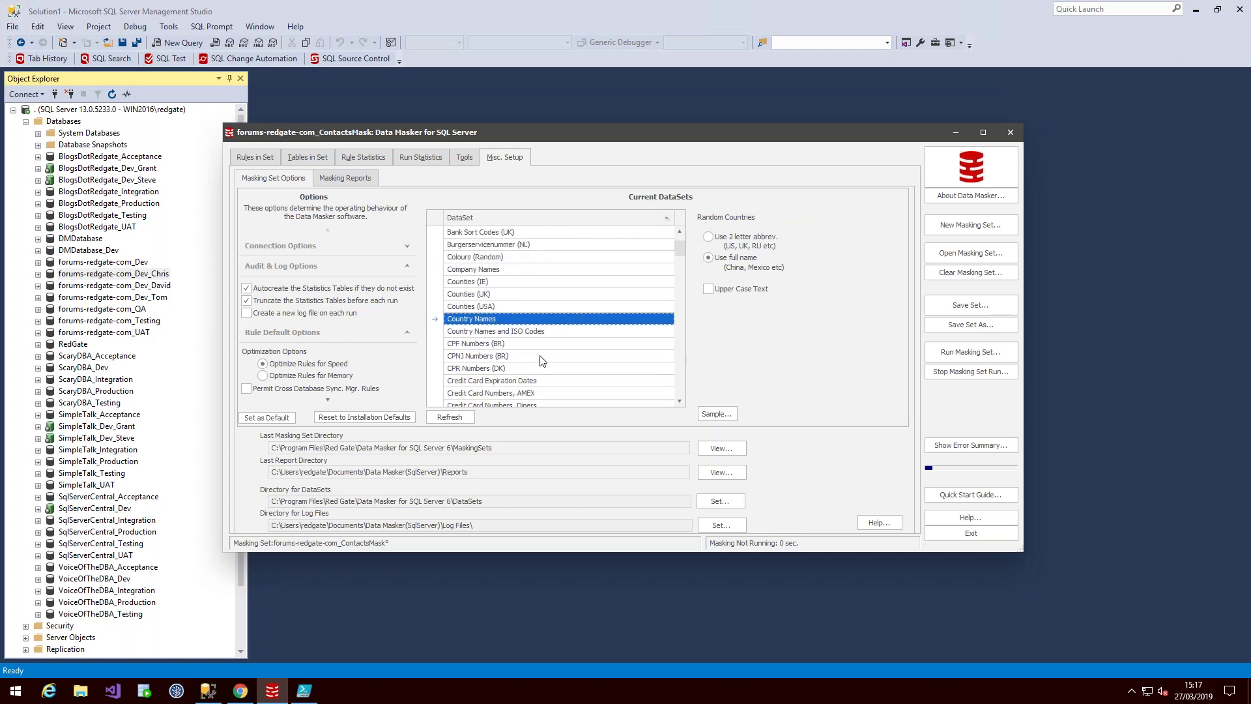
scroll(546, 367, "down", 5)
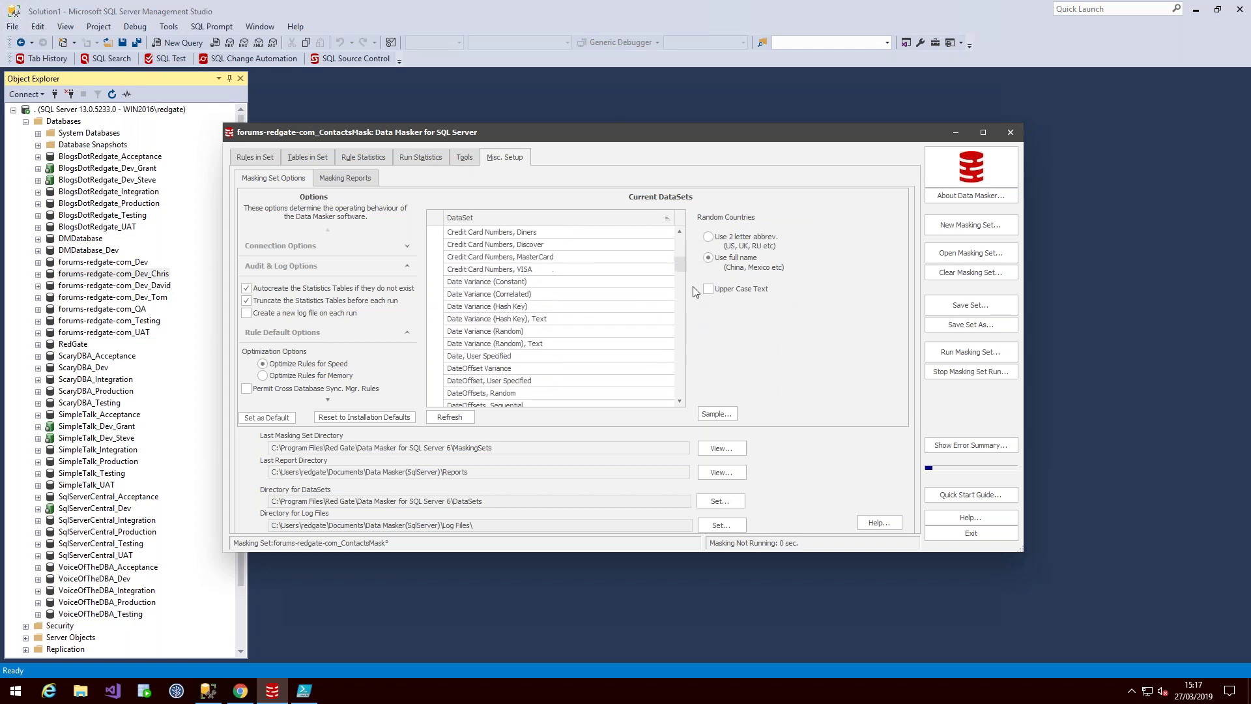
left_click_drag(682, 275, 679, 362)
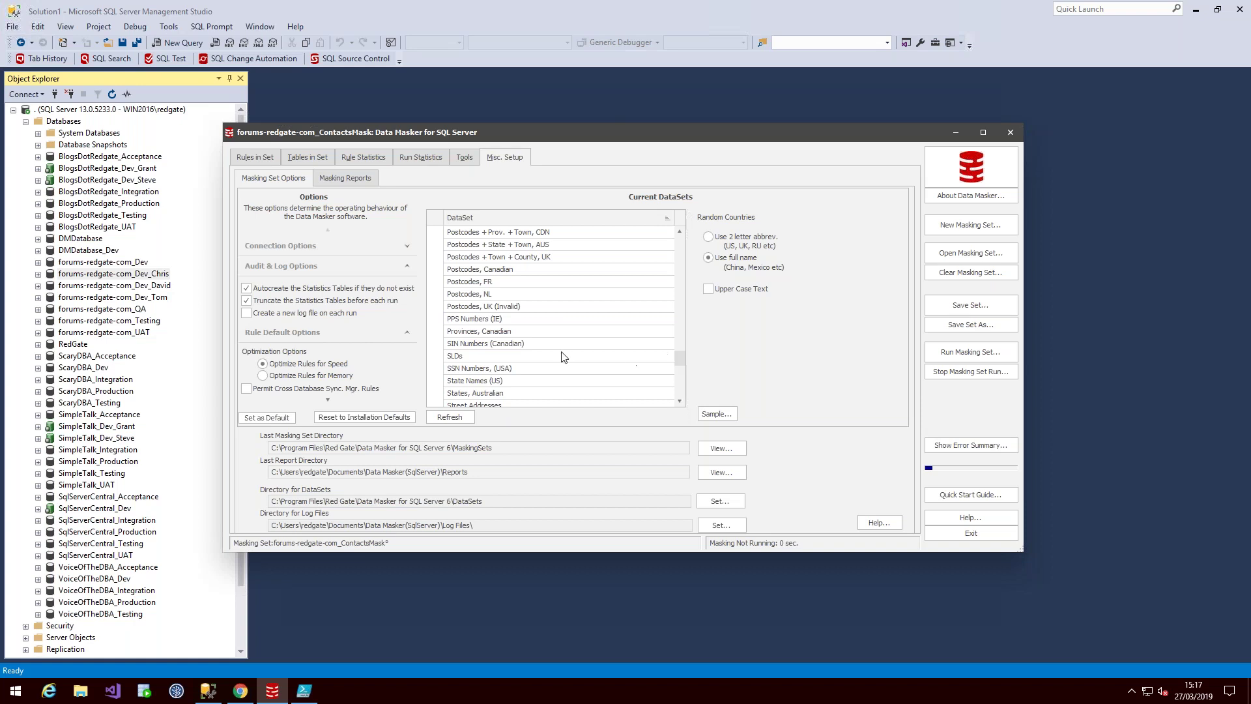
Step: Preview sample values from the user-defined SLDs dataset, regenerate the samples once, and close the preview
left_click(485, 357)
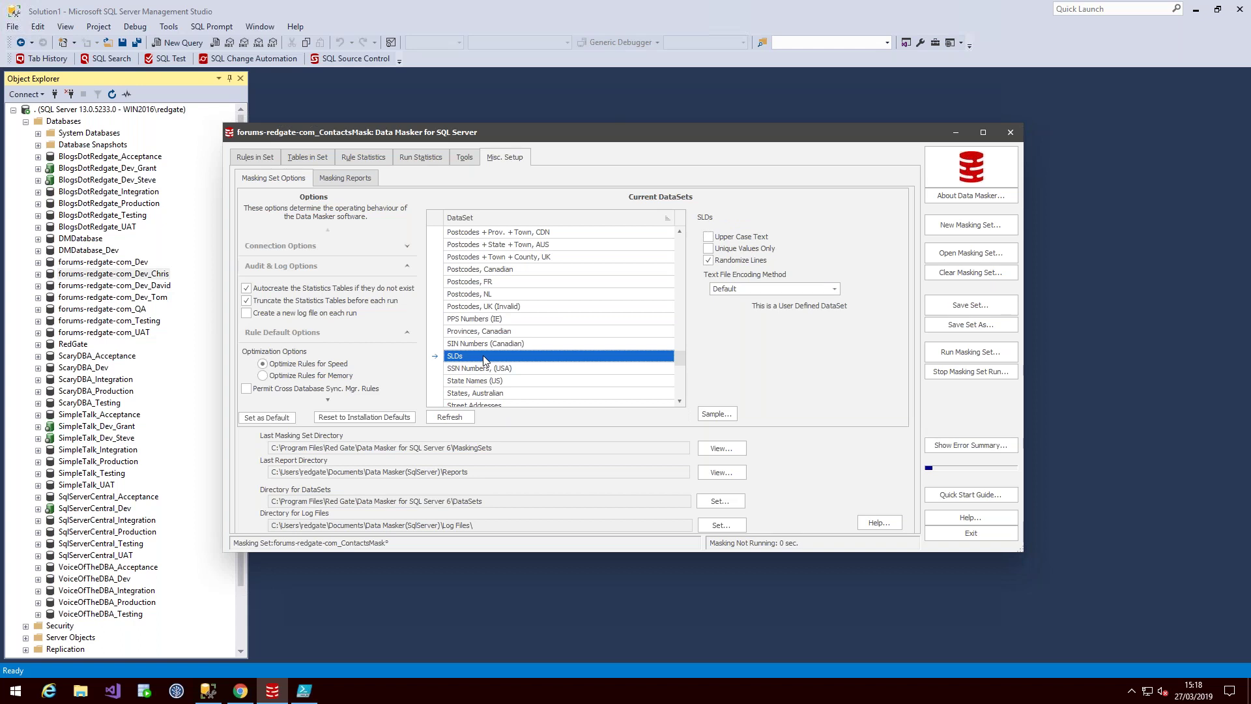
left_click(728, 418)
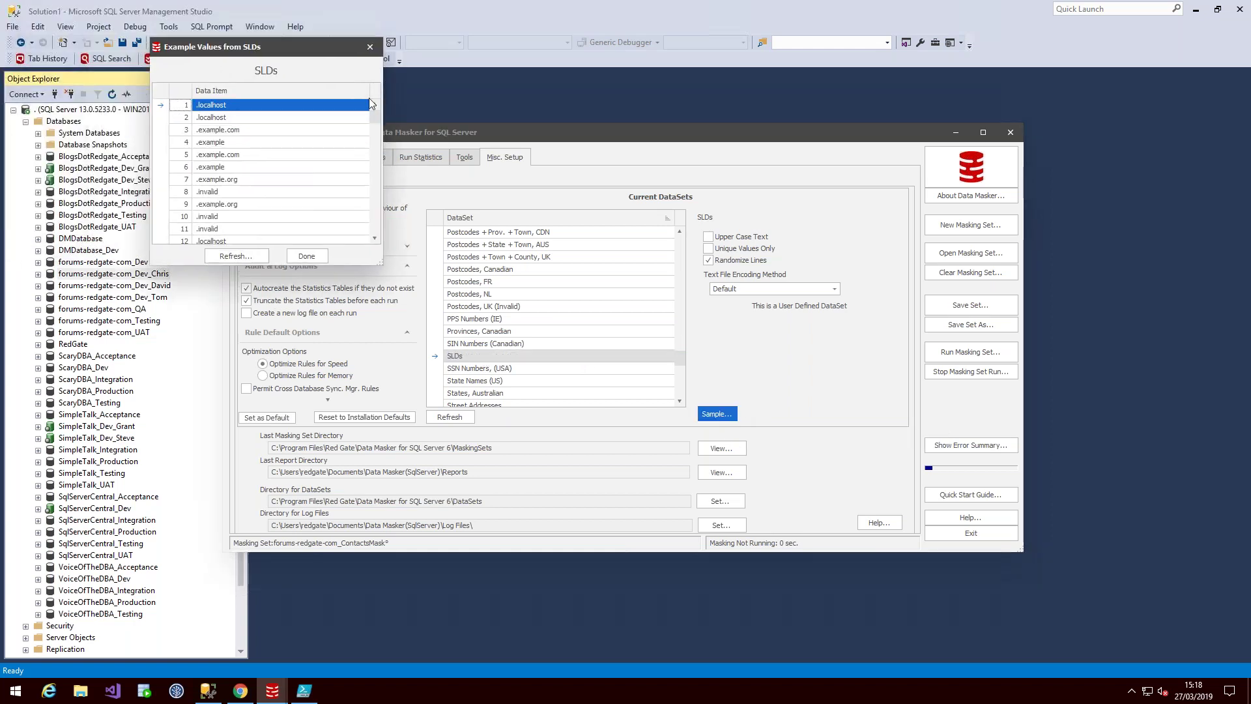
left_click_drag(581, 359, 605, 555)
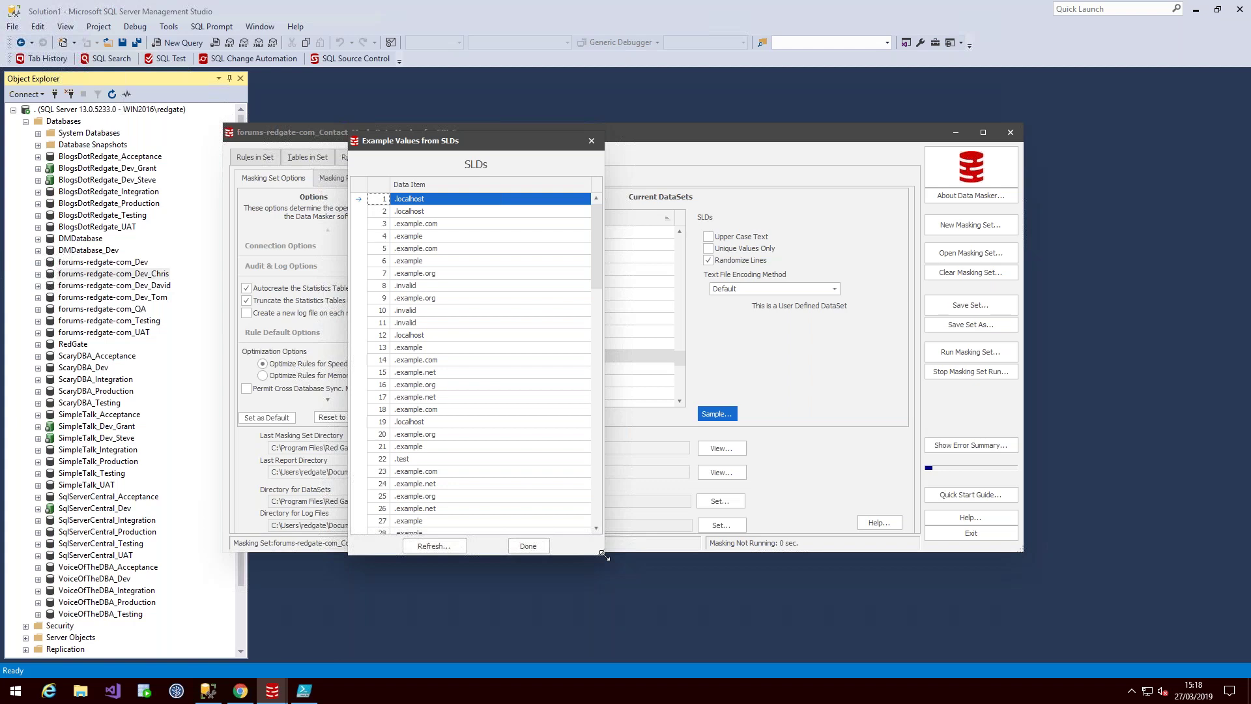
left_click(459, 546)
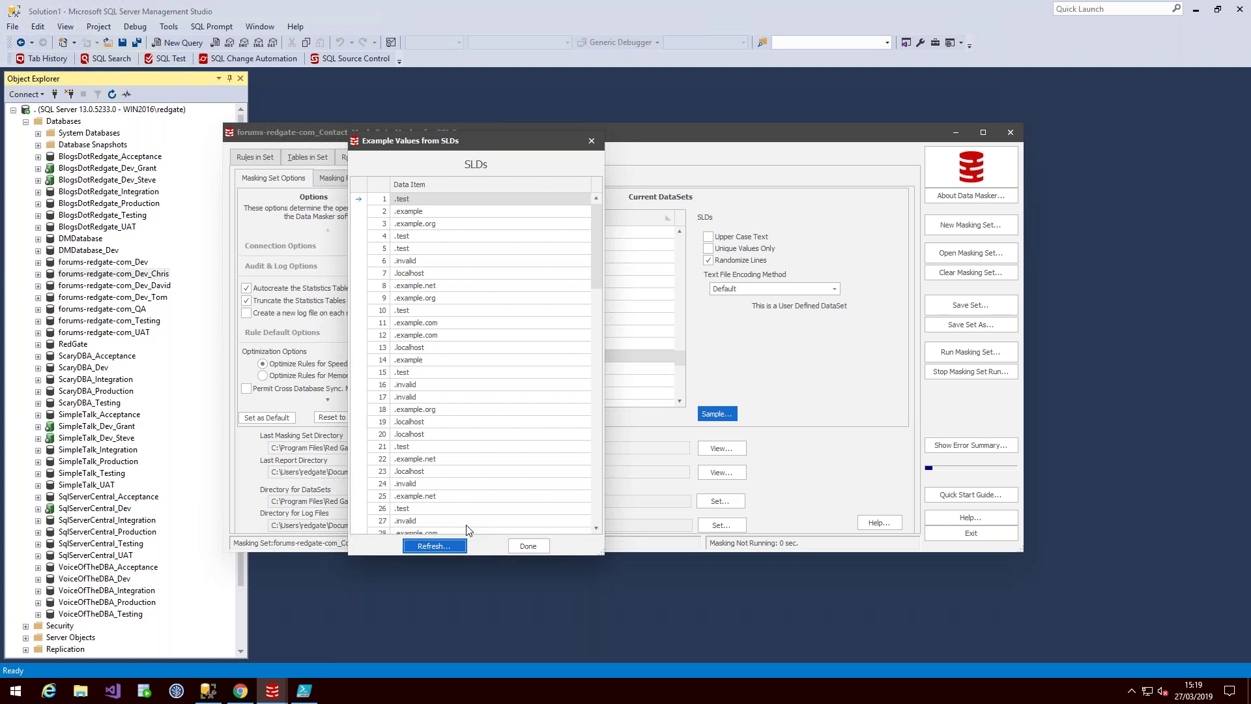
left_click(534, 546)
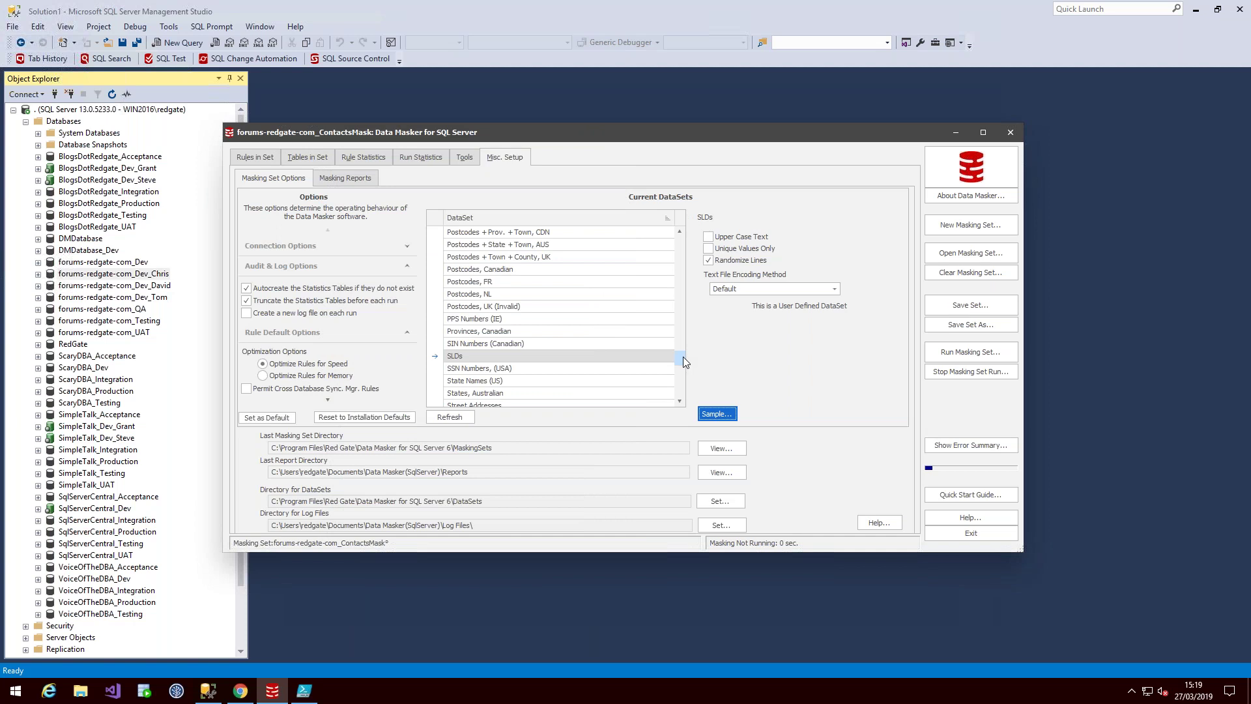
Step: Preview sample values from the Zip Codes + State + County + Town, USA dataset and close the preview
left_click_drag(683, 357, 678, 390)
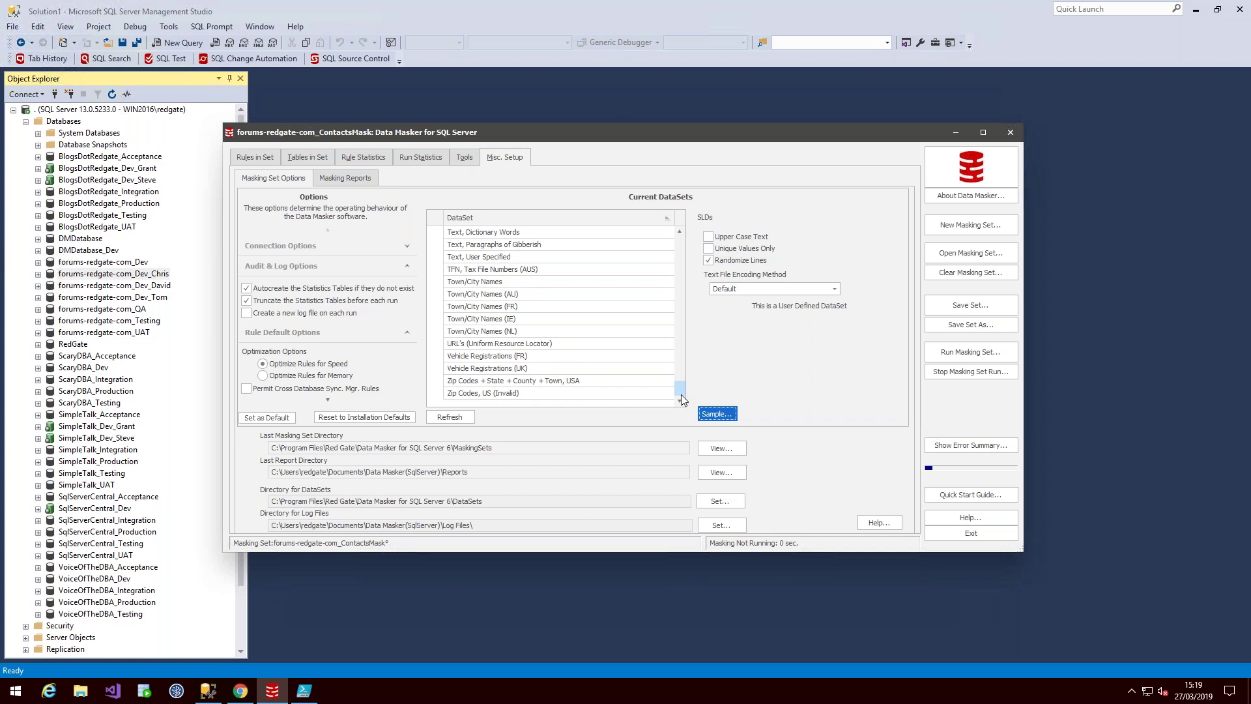
left_click(582, 382)
left_click(722, 409)
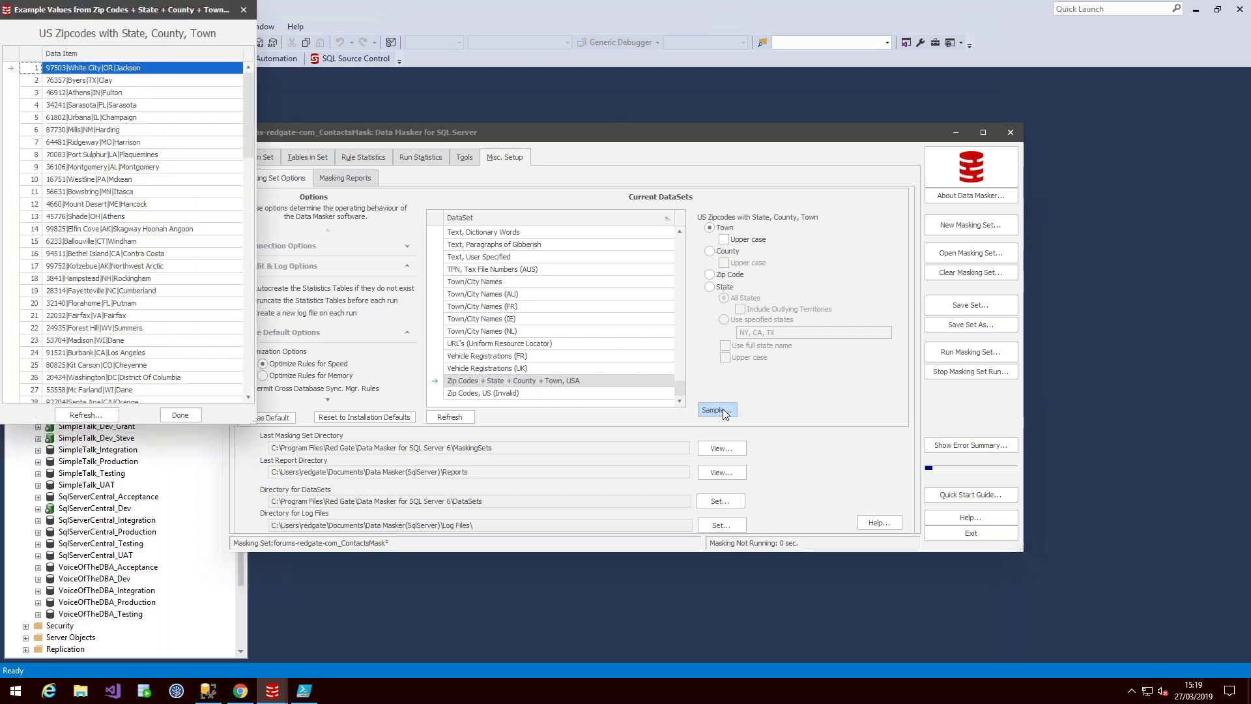
left_click_drag(188, 9, 246, 36)
left_click_drag(426, 96, 449, 102)
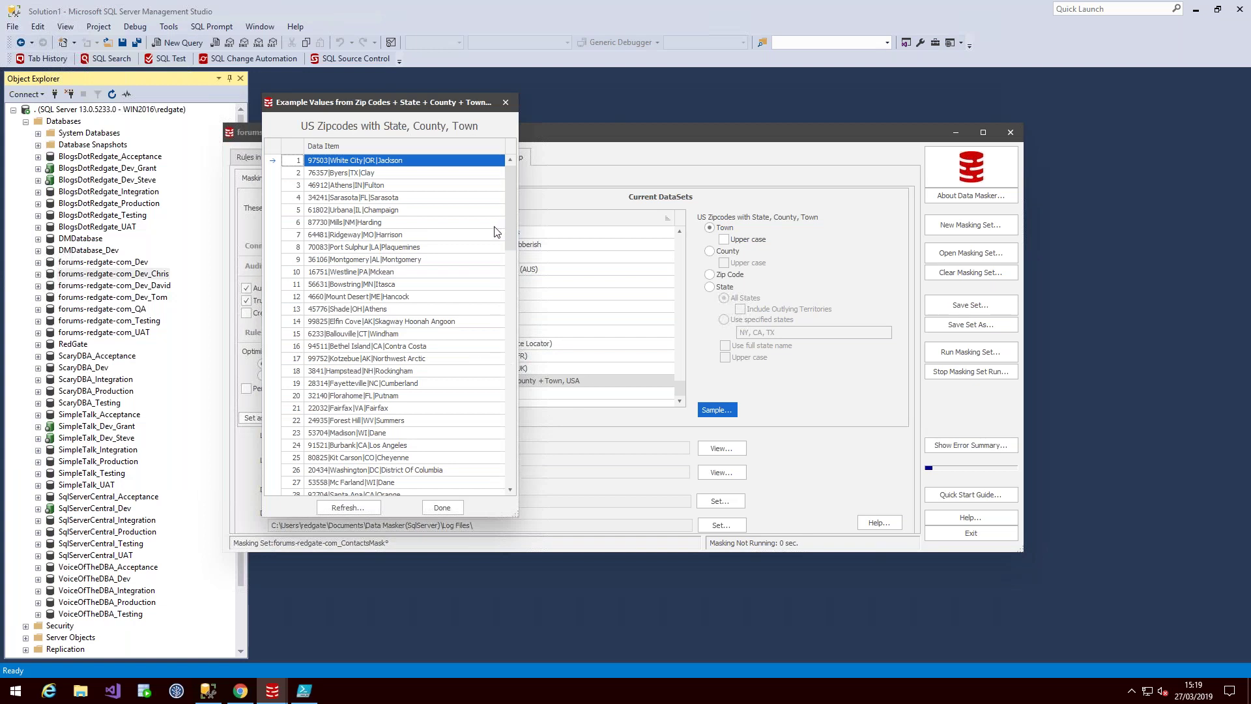
left_click(418, 200)
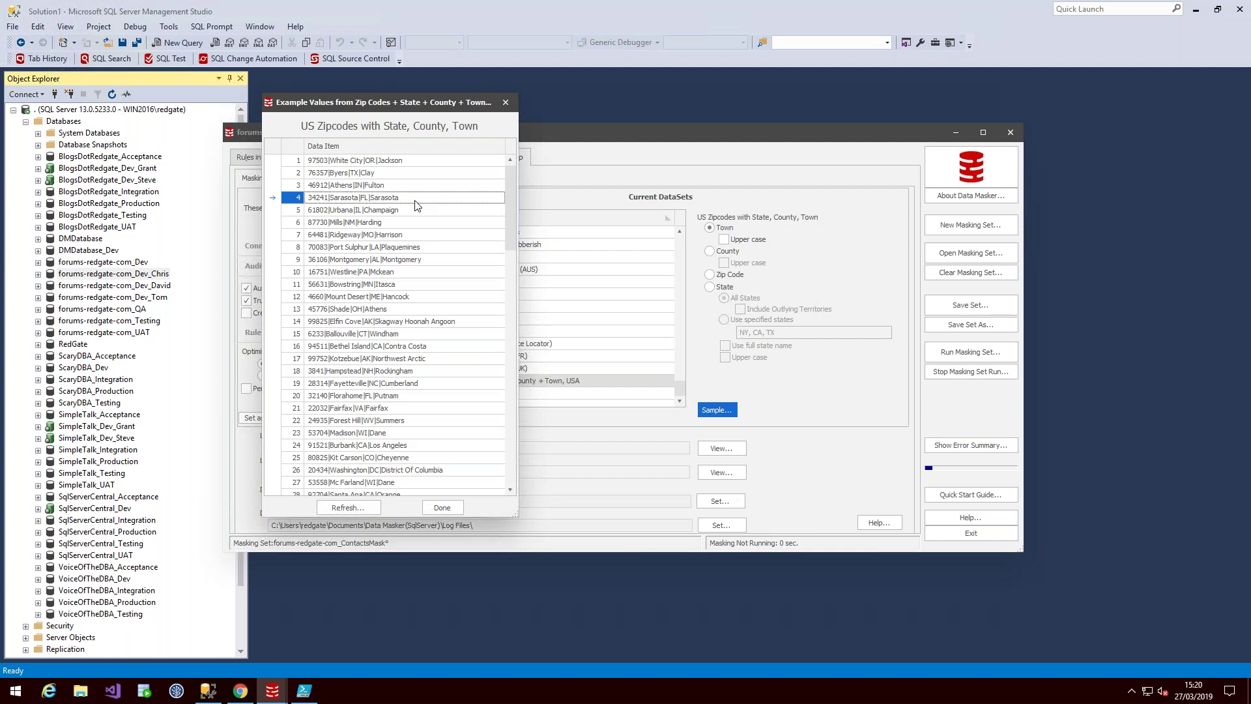
left_click(443, 508)
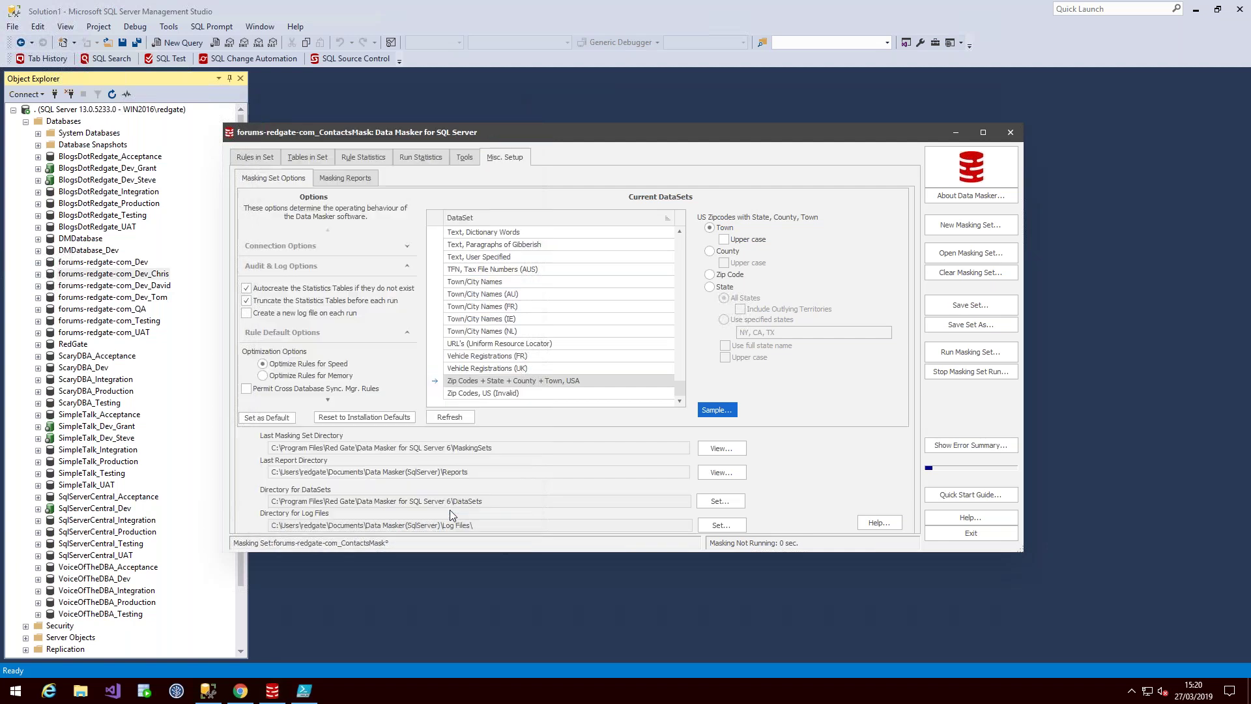
Step: Return to the masking set's rules and review the rule types offered for a new rule without creating one
left_click(258, 159)
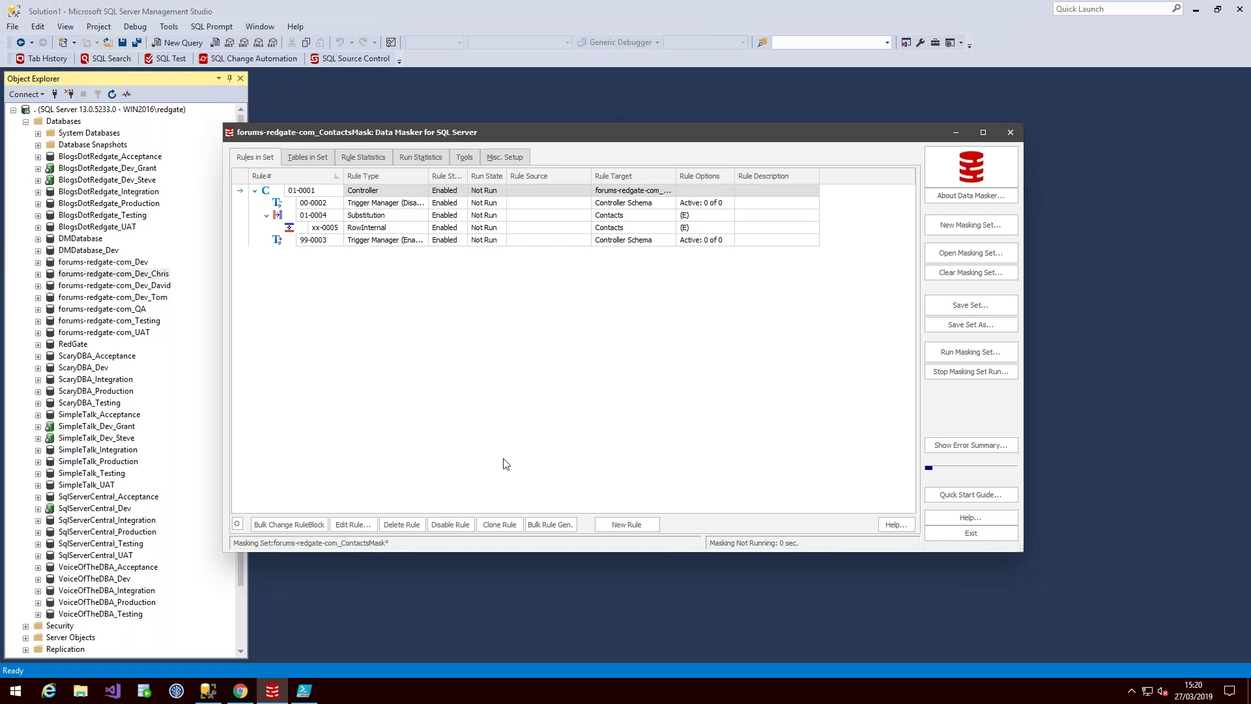
left_click(625, 528)
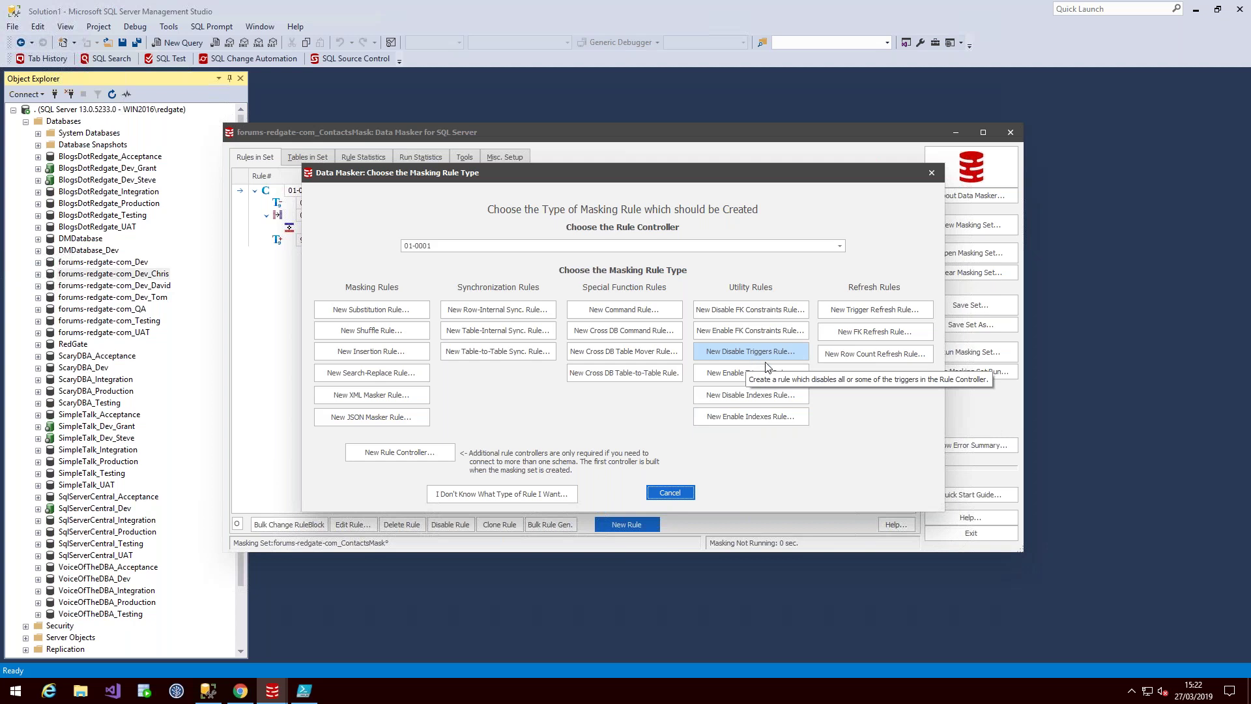
left_click(690, 497)
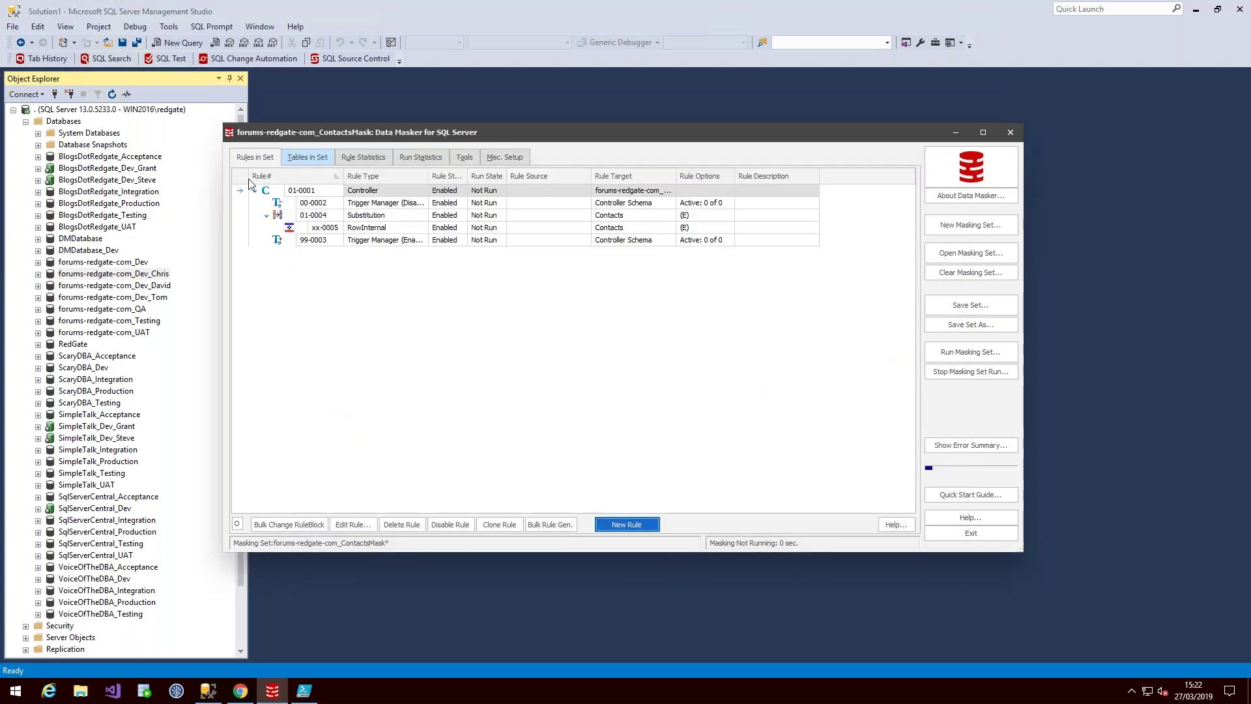
Step: Examine the column-to-dataset assignments in the Contacts table's Substitution rule and close it without changes
double_click(404, 215)
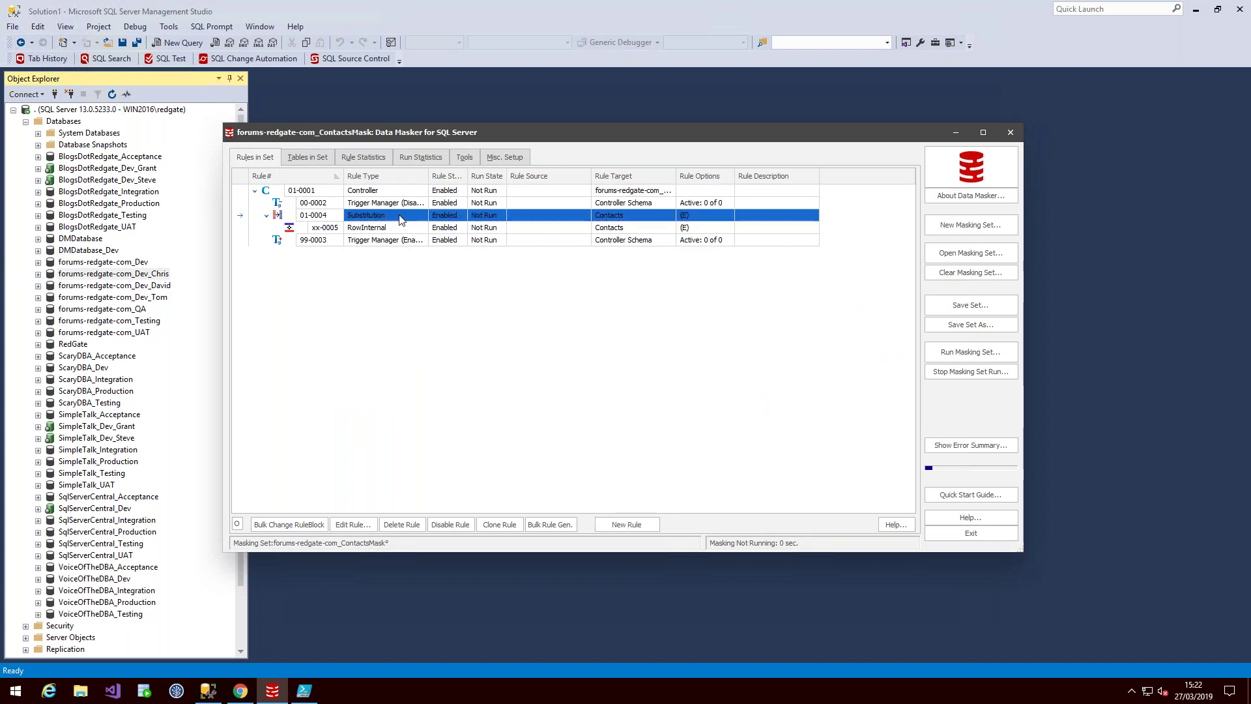
left_click_drag(312, 3, 409, 107)
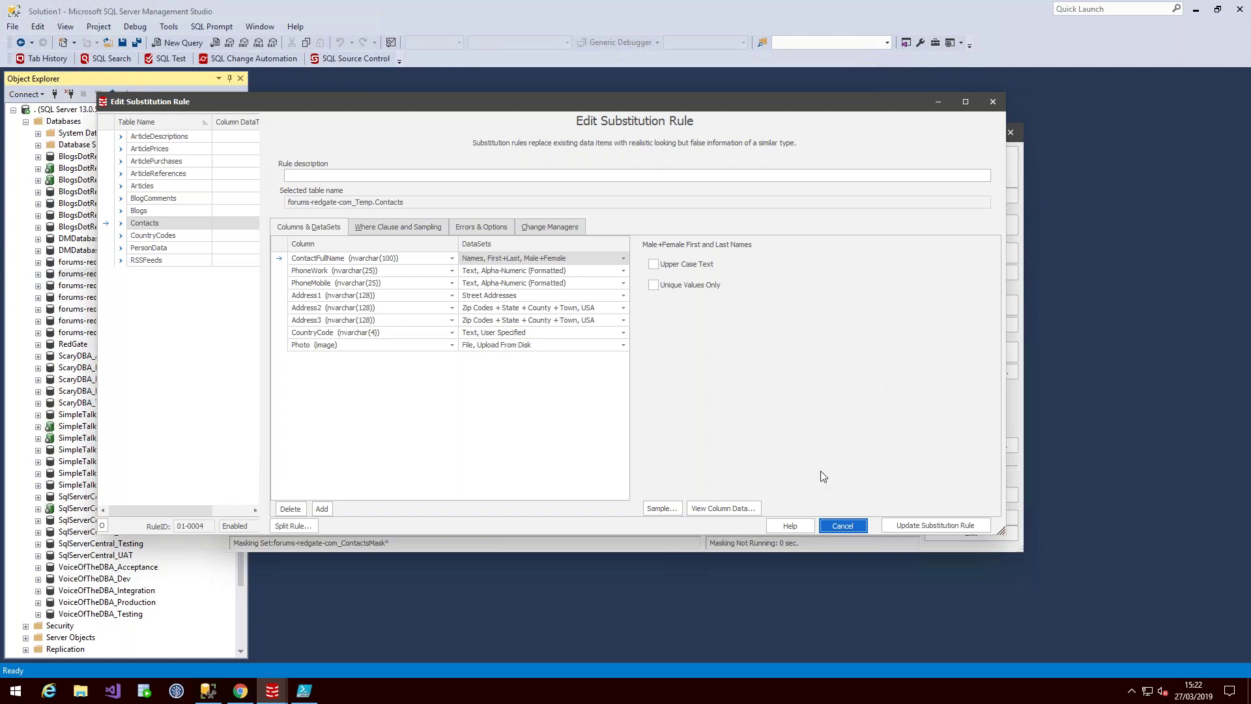
left_click(849, 527)
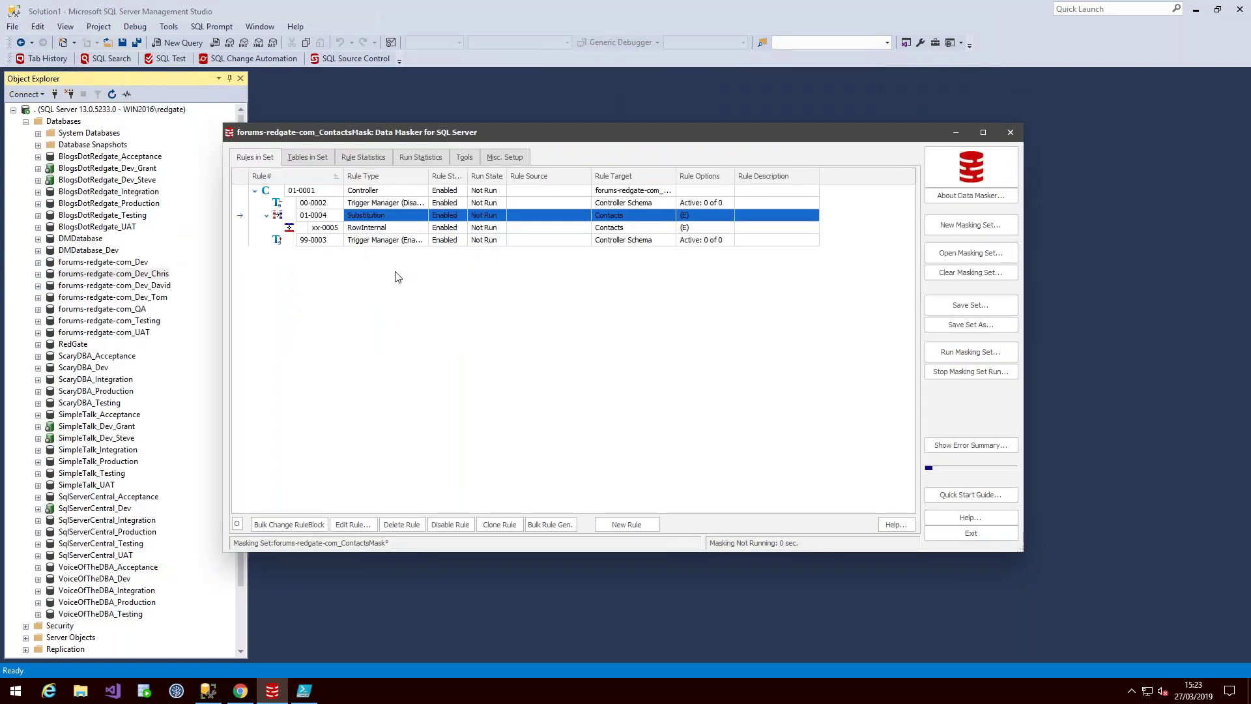
Step: Examine the Email replacement clause and dataset parameters in the Contacts RowInternal rule, close it without changes, and select the rule controller
double_click(389, 232)
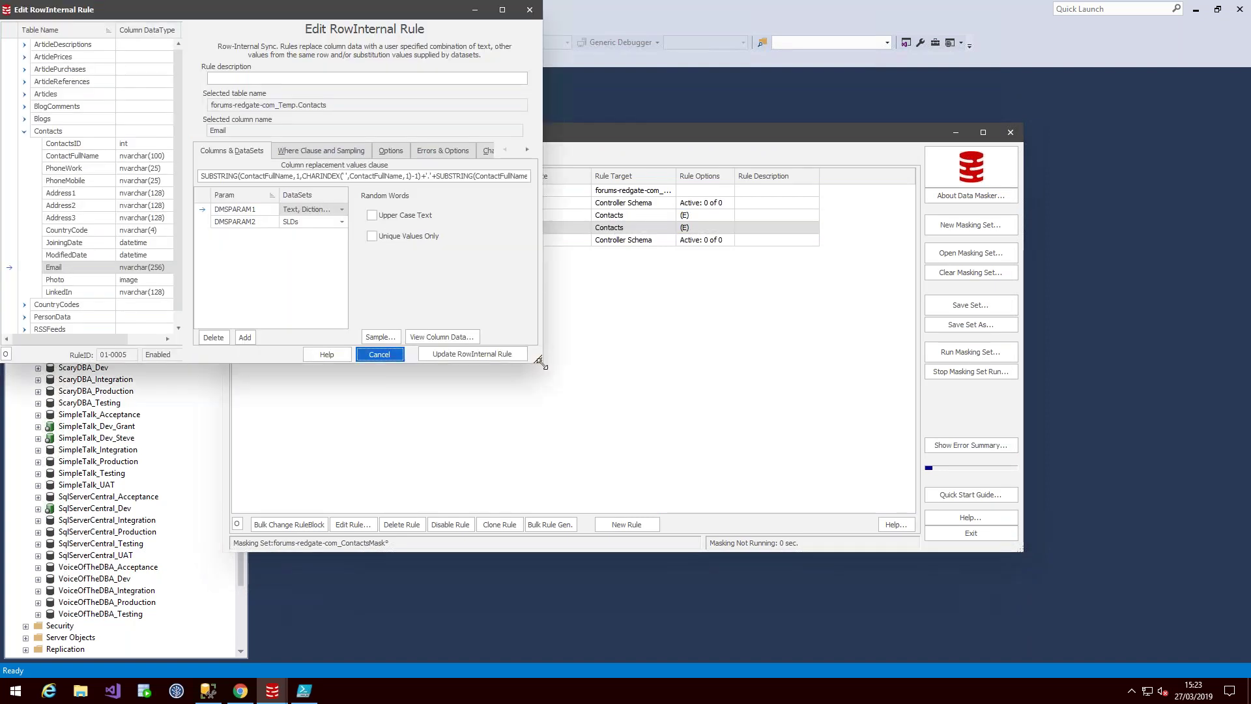
left_click_drag(540, 360, 913, 497)
left_click_drag(558, 334, 249, 362)
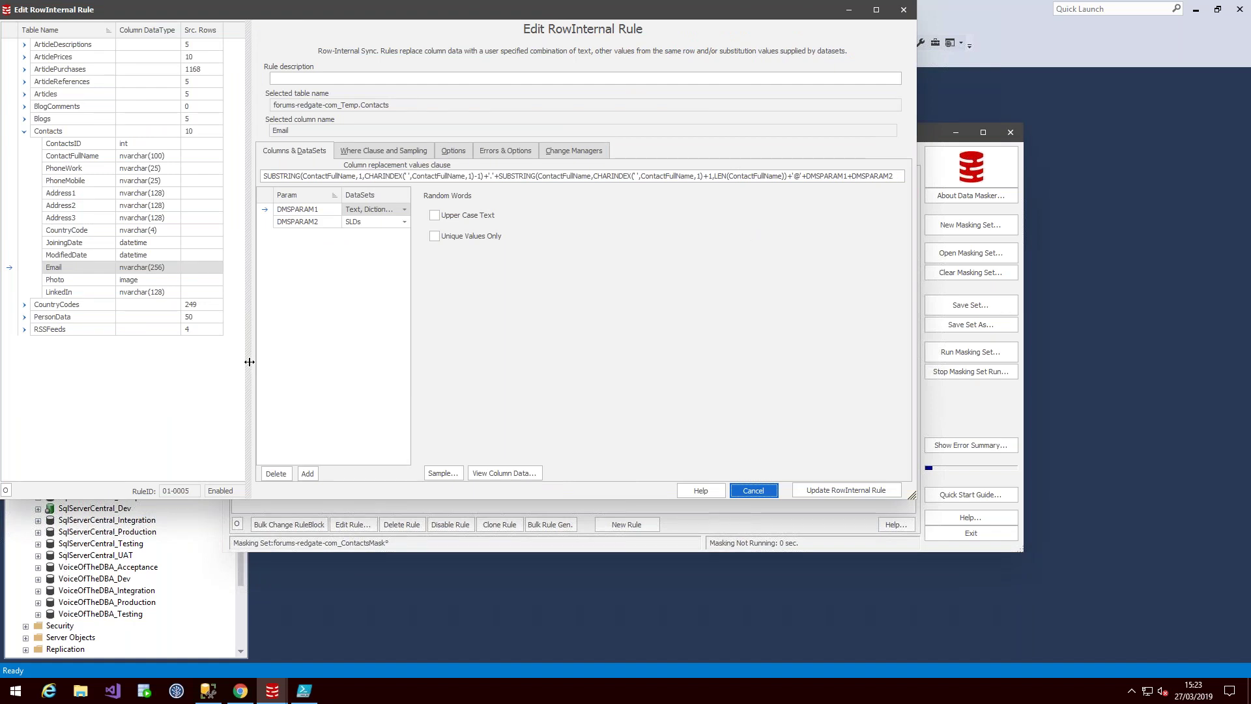
left_click_drag(411, 319, 531, 315)
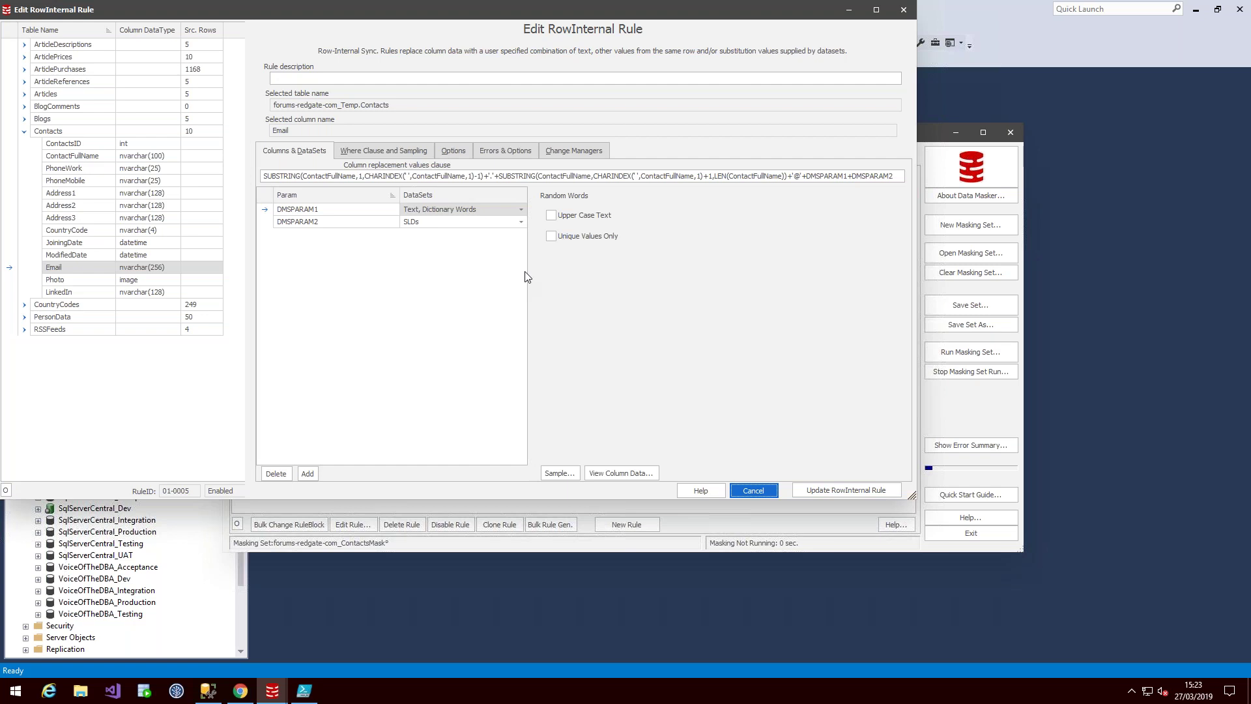
left_click(449, 224)
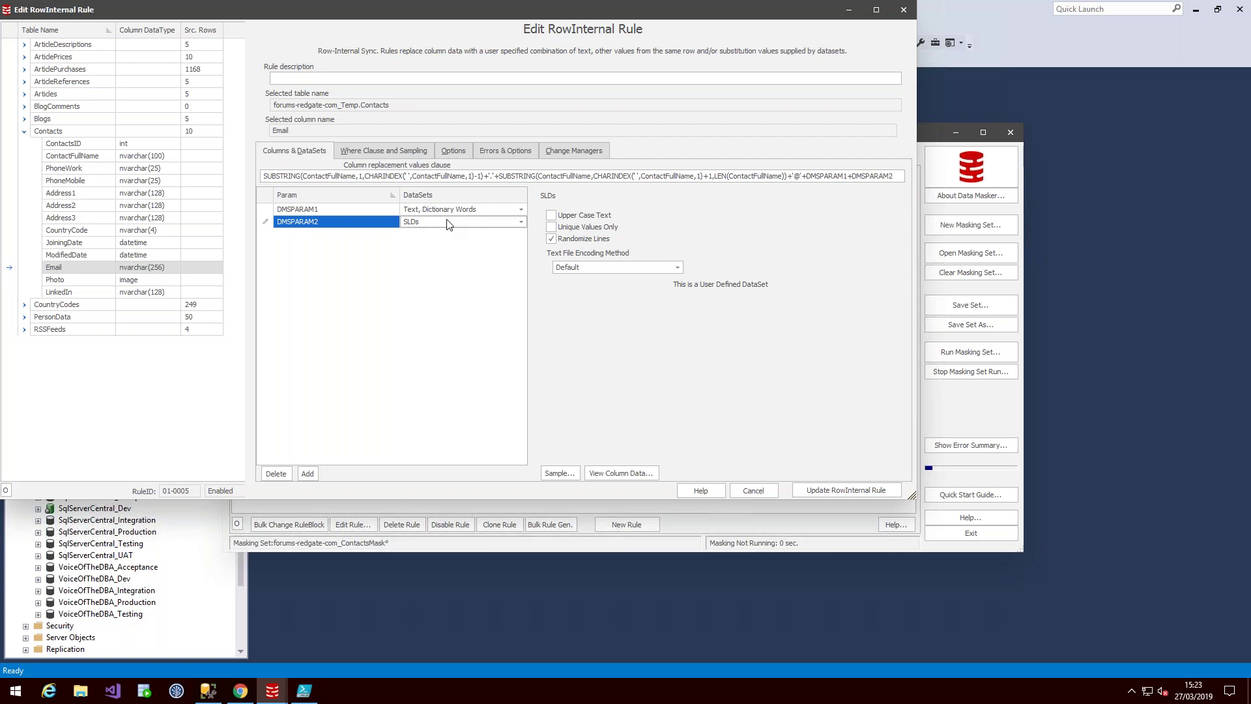
left_click(749, 487)
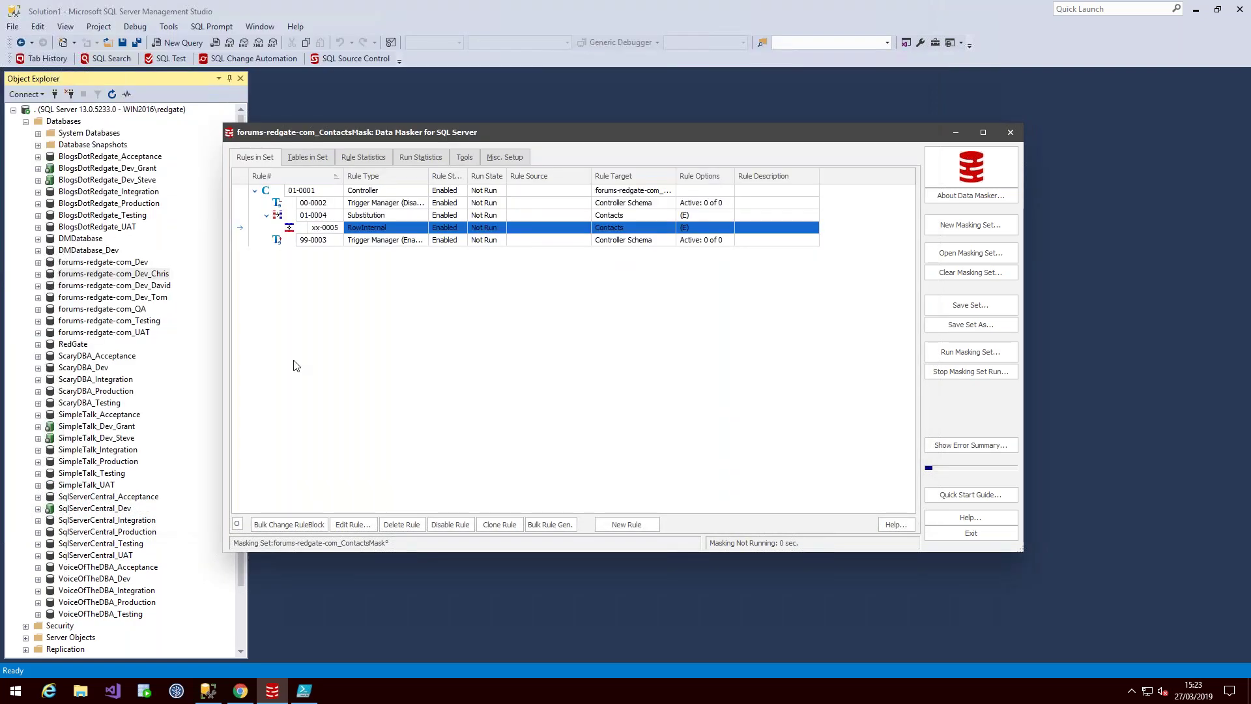
left_click(366, 190)
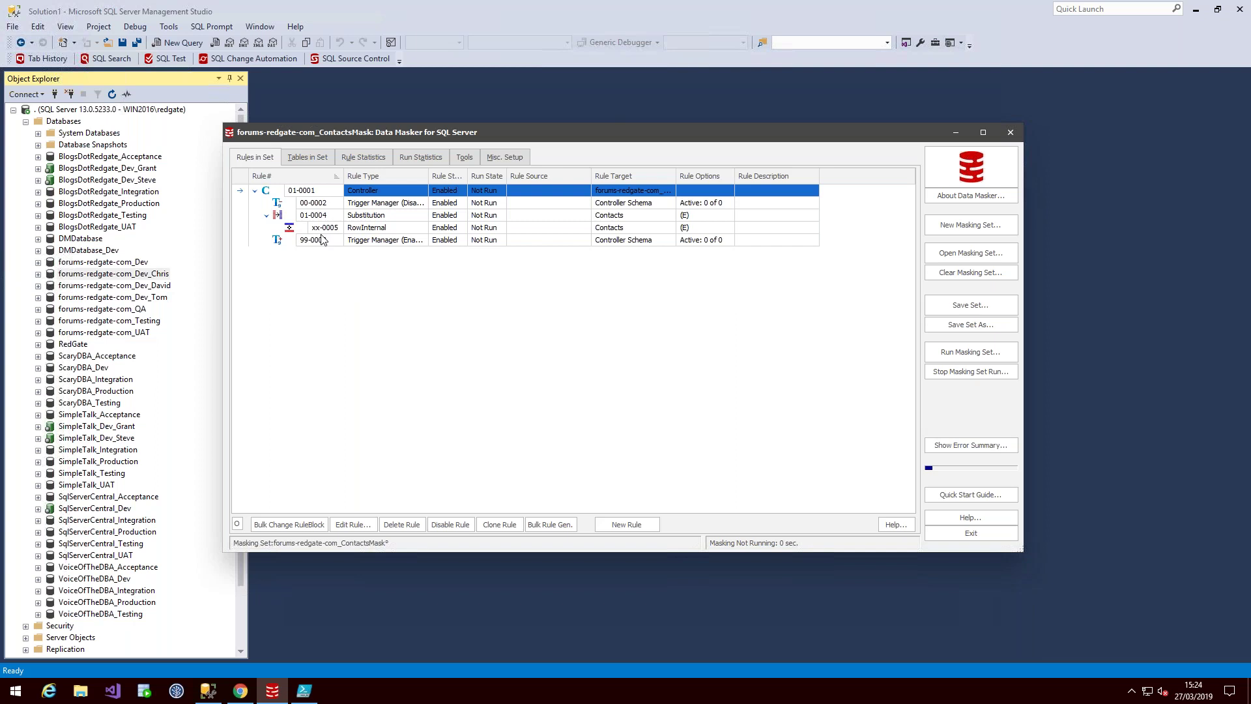
Step: Remove the RowInternal rule's dependency on the Contacts Substitution rule, then make it dependent on that rule again
right_click(376, 231)
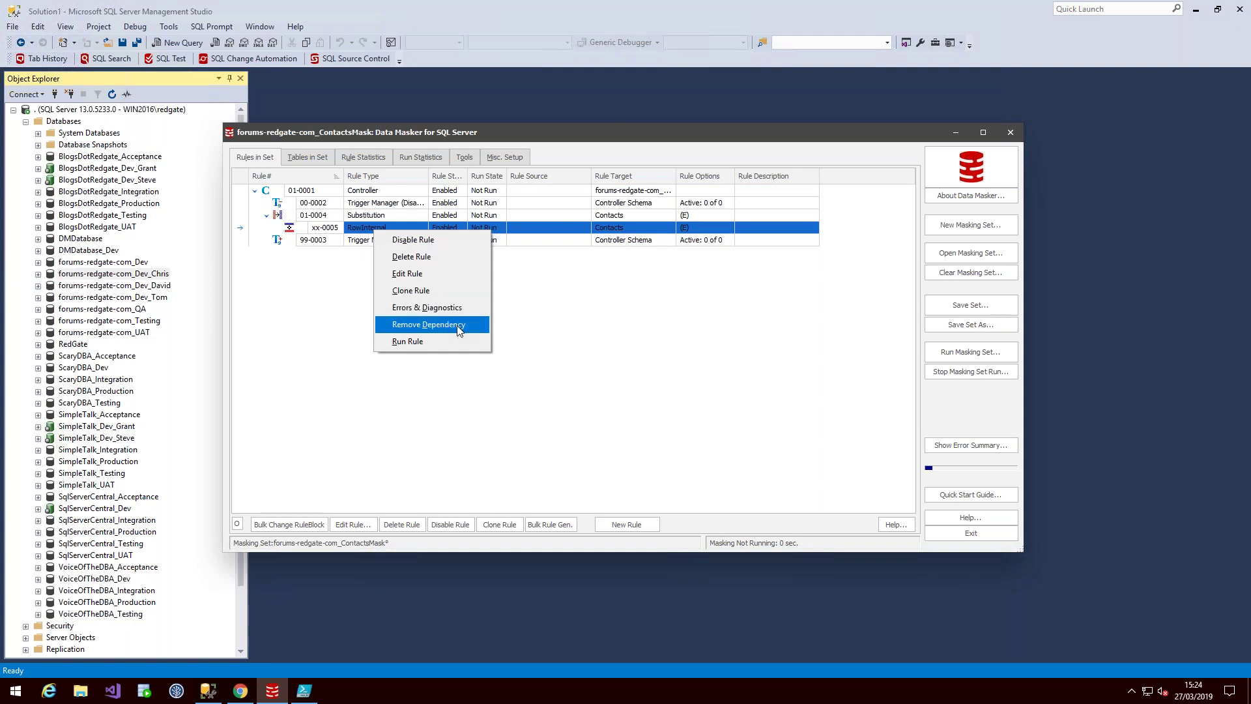
left_click(460, 325)
left_click(624, 389)
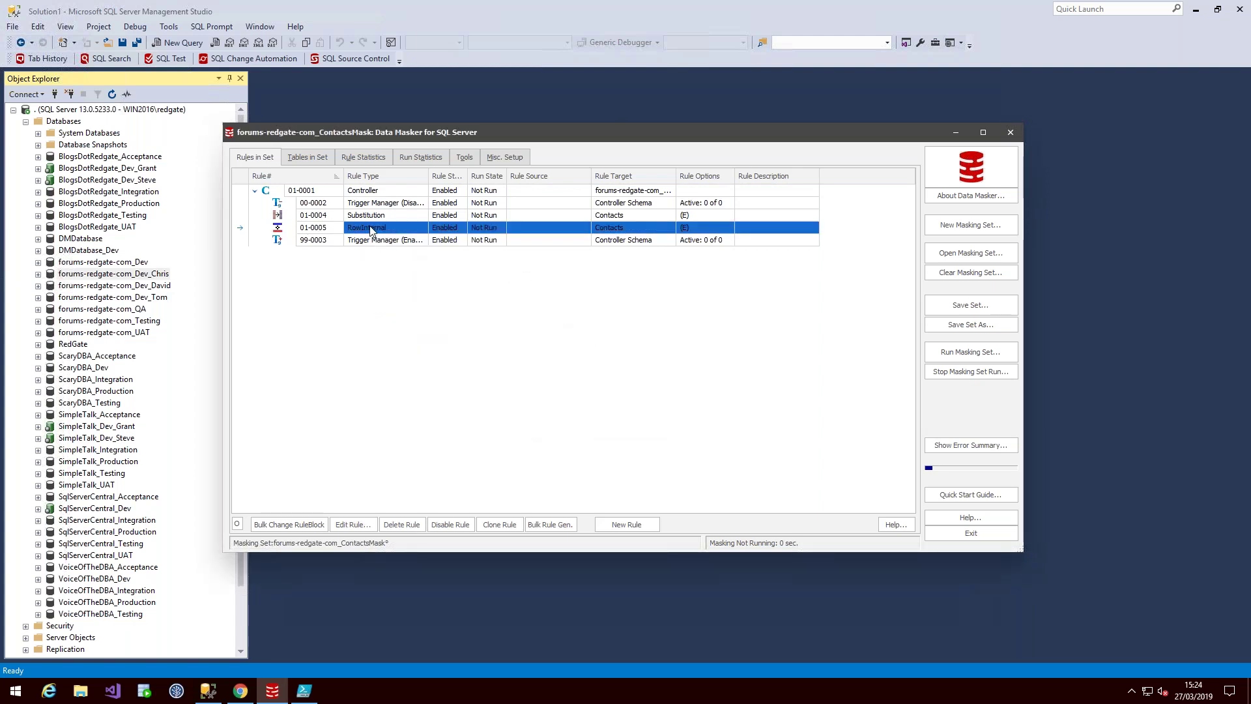
left_click_drag(370, 229, 375, 225)
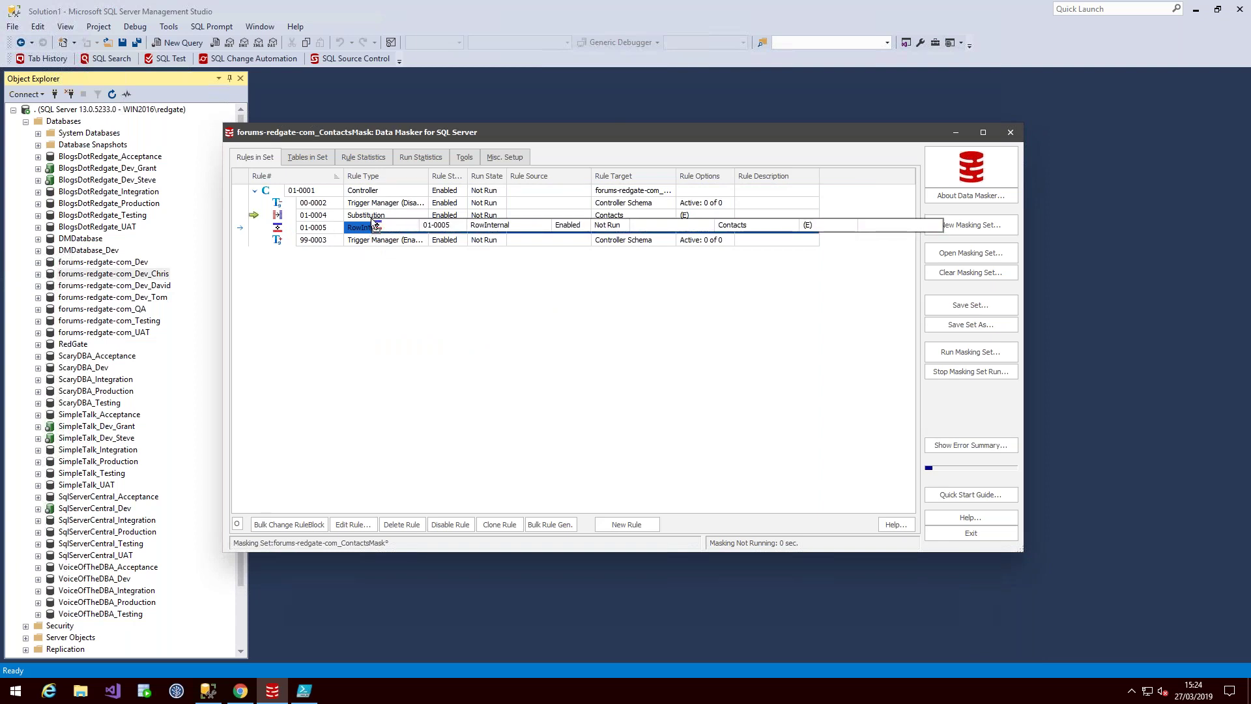
left_click_drag(375, 224, 374, 226)
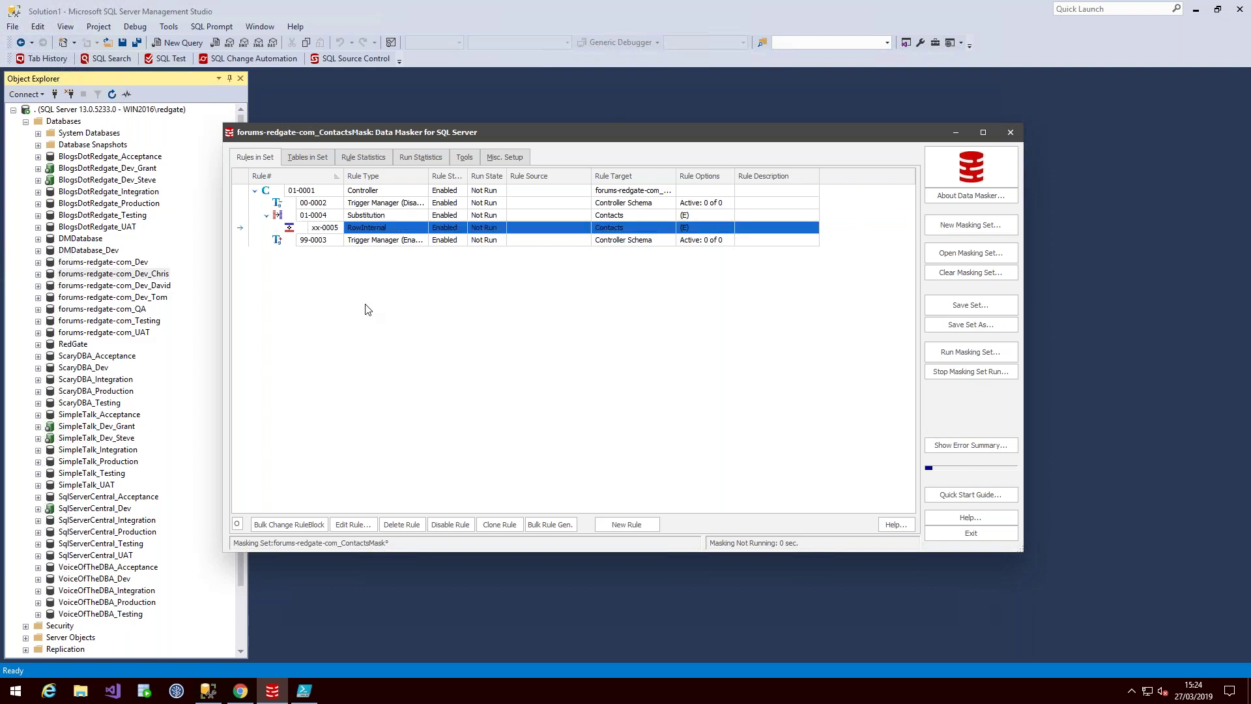
left_click(382, 192)
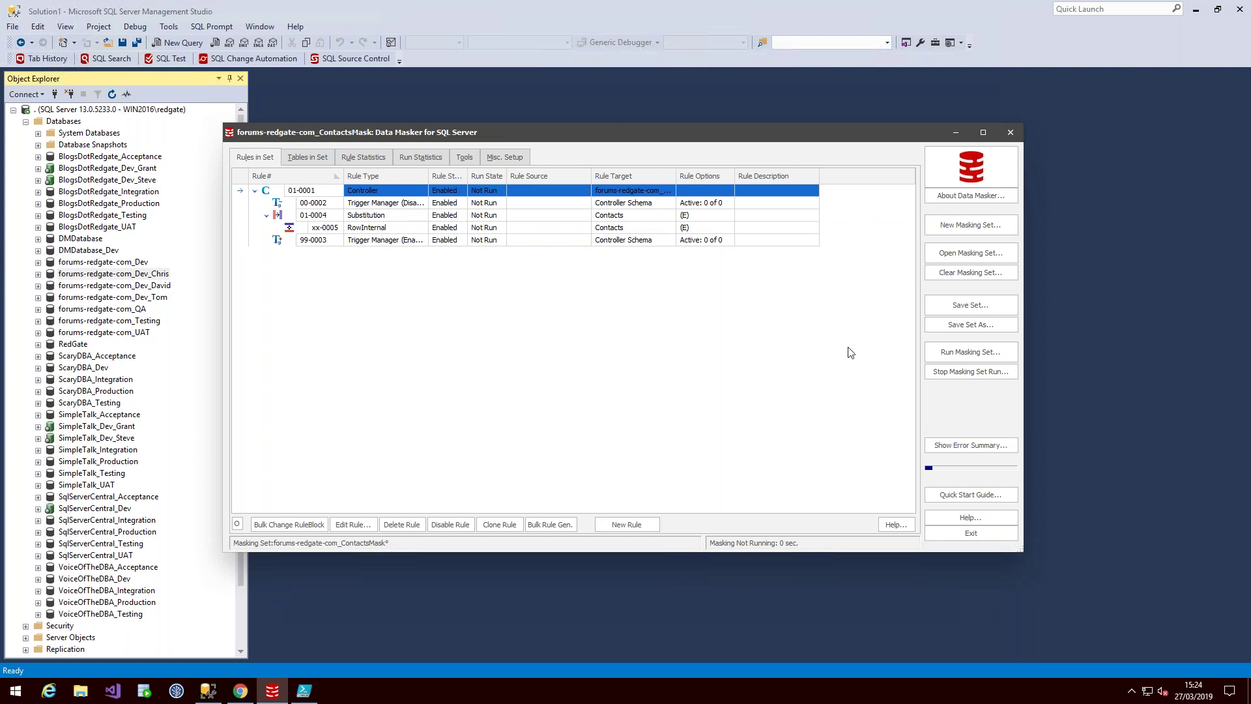
Step: Switch to SQL Server Management Studio and query the top 1000 rows of dbo.Contacts in forums-redgate-com_Dev
left_click(1066, 307)
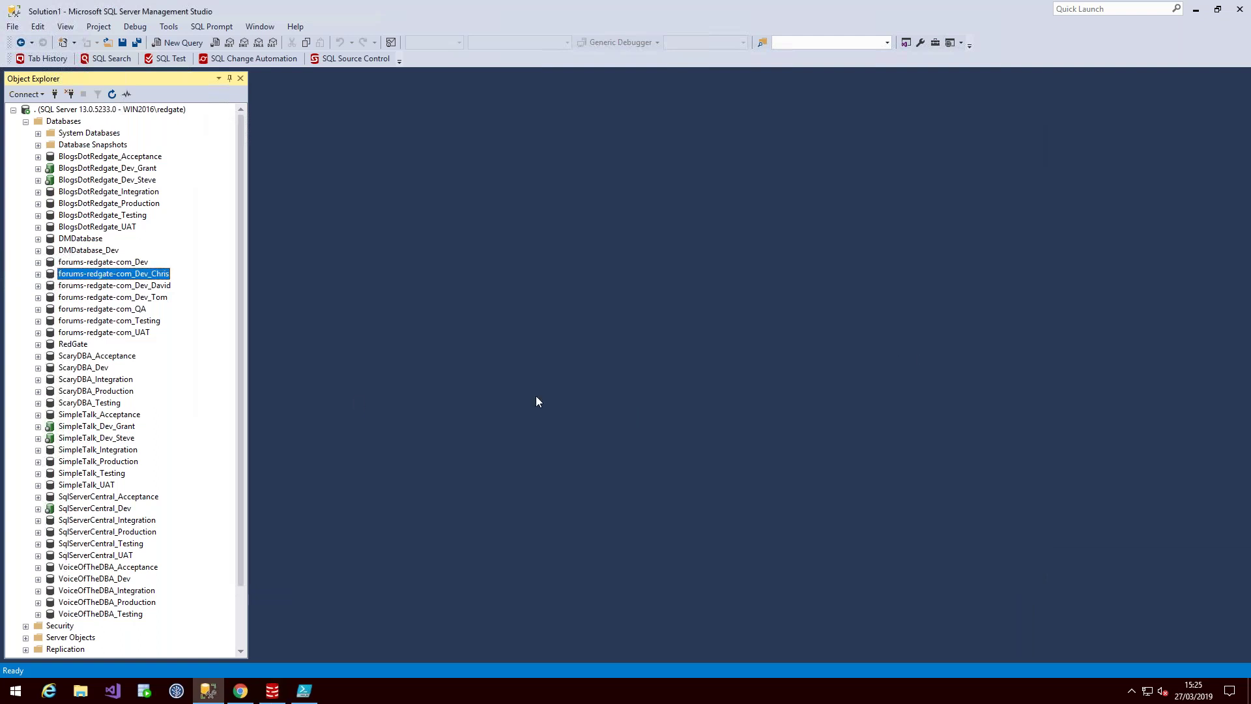
left_click(38, 262)
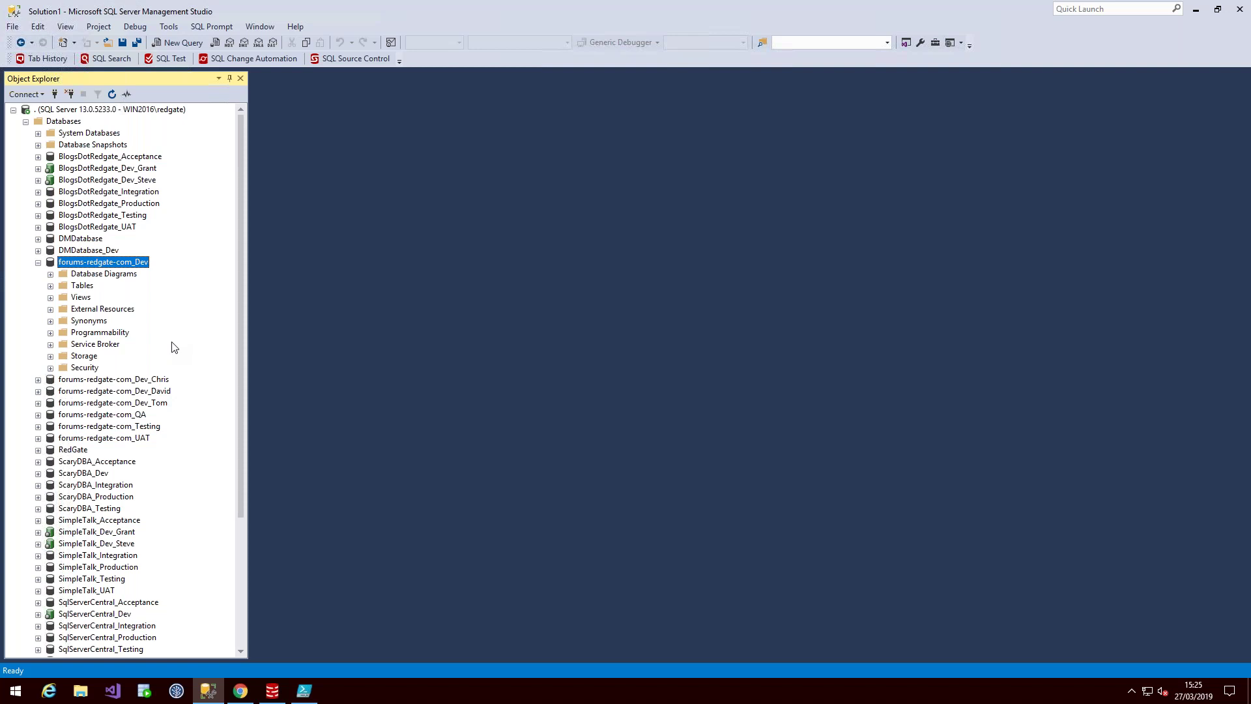
left_click(51, 285)
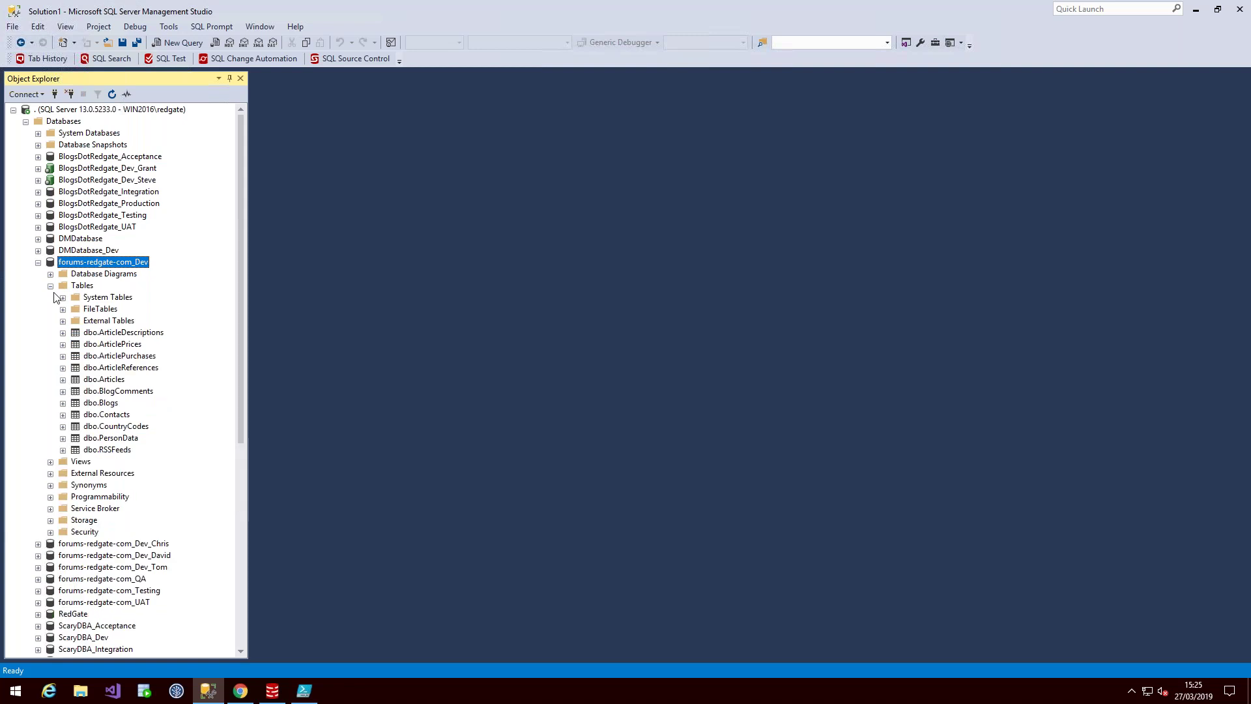
right_click(105, 415)
left_click(164, 281)
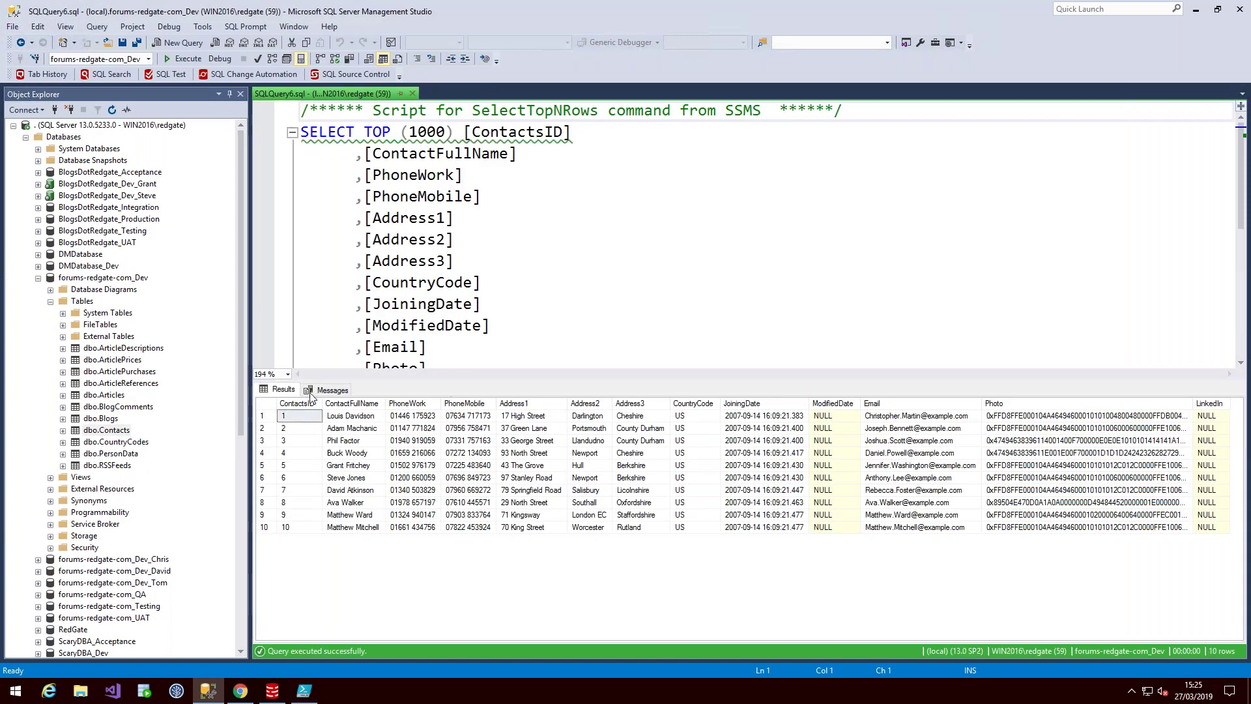
left_click(374, 467)
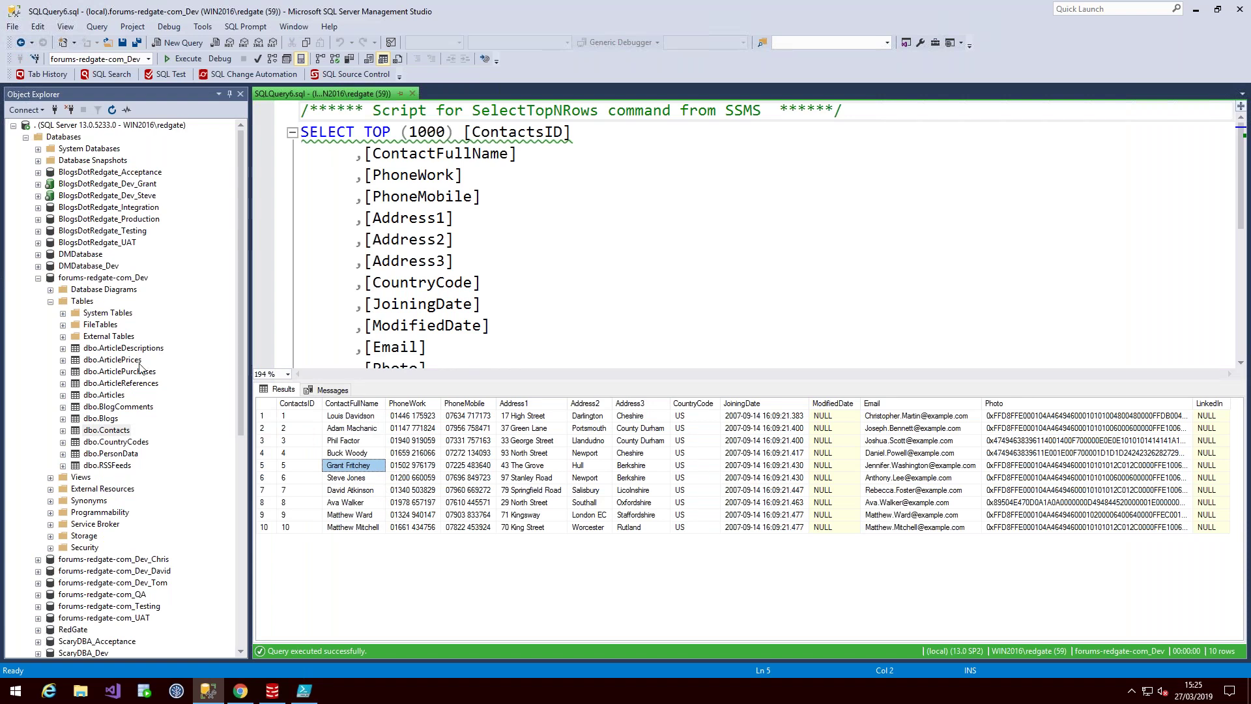
Step: Query the top 1000 rows of dbo.Contacts in the forums-redgate-com_Dev_Chris clone
left_click(38, 279)
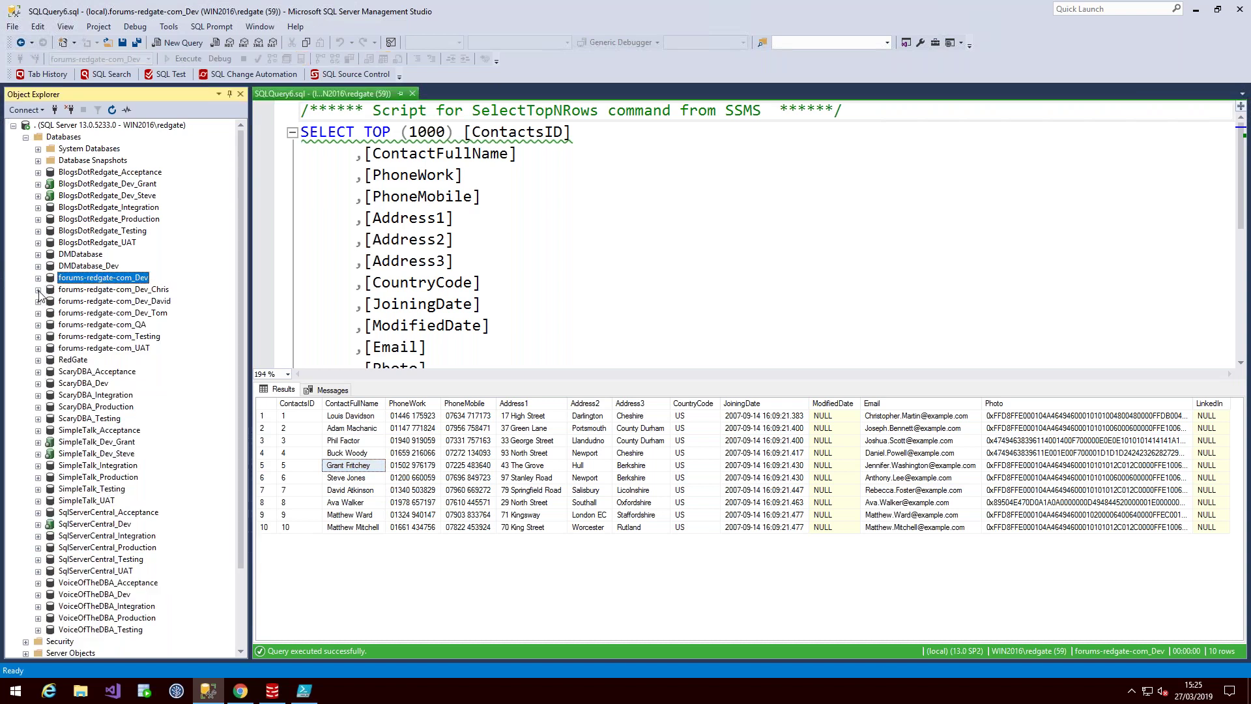
left_click(38, 289)
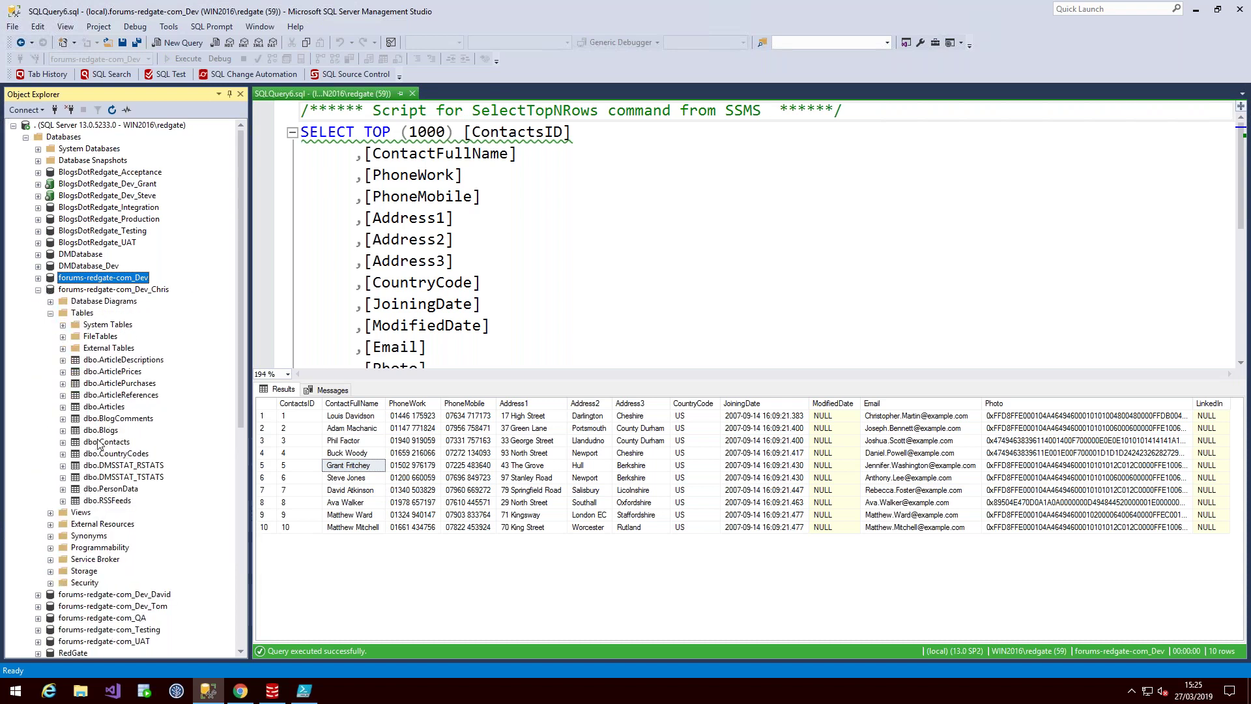
right_click(89, 442)
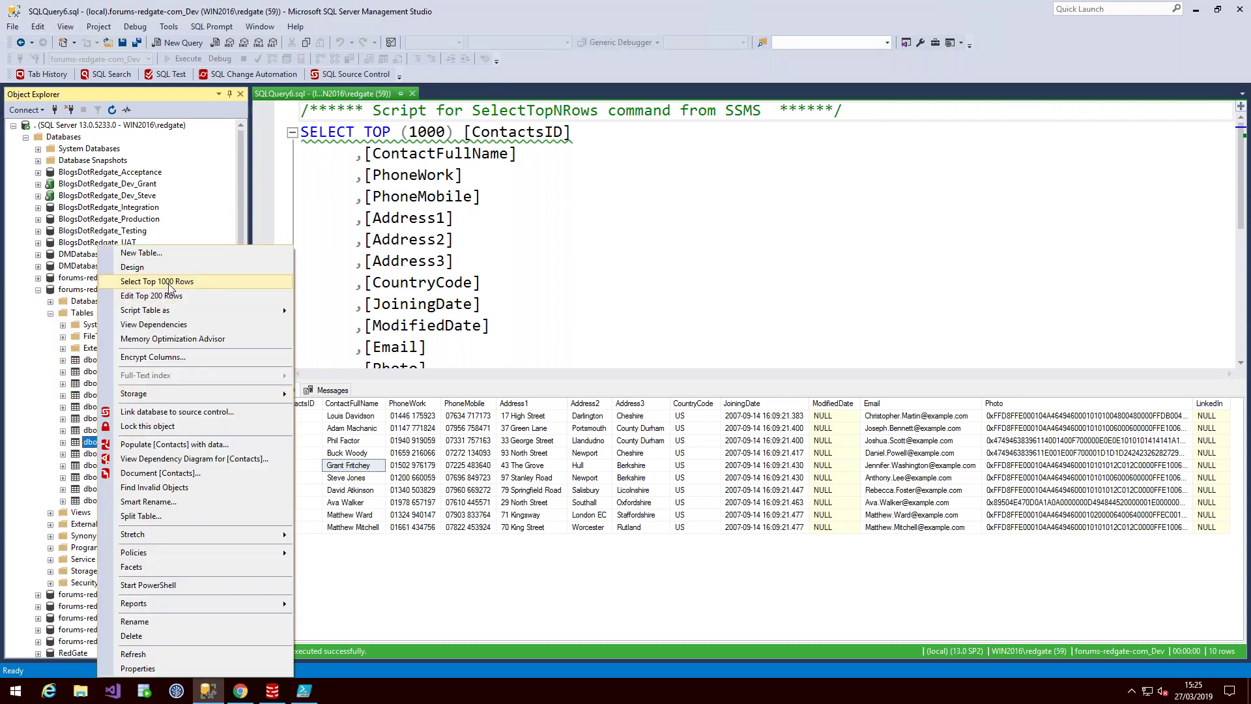
left_click(168, 281)
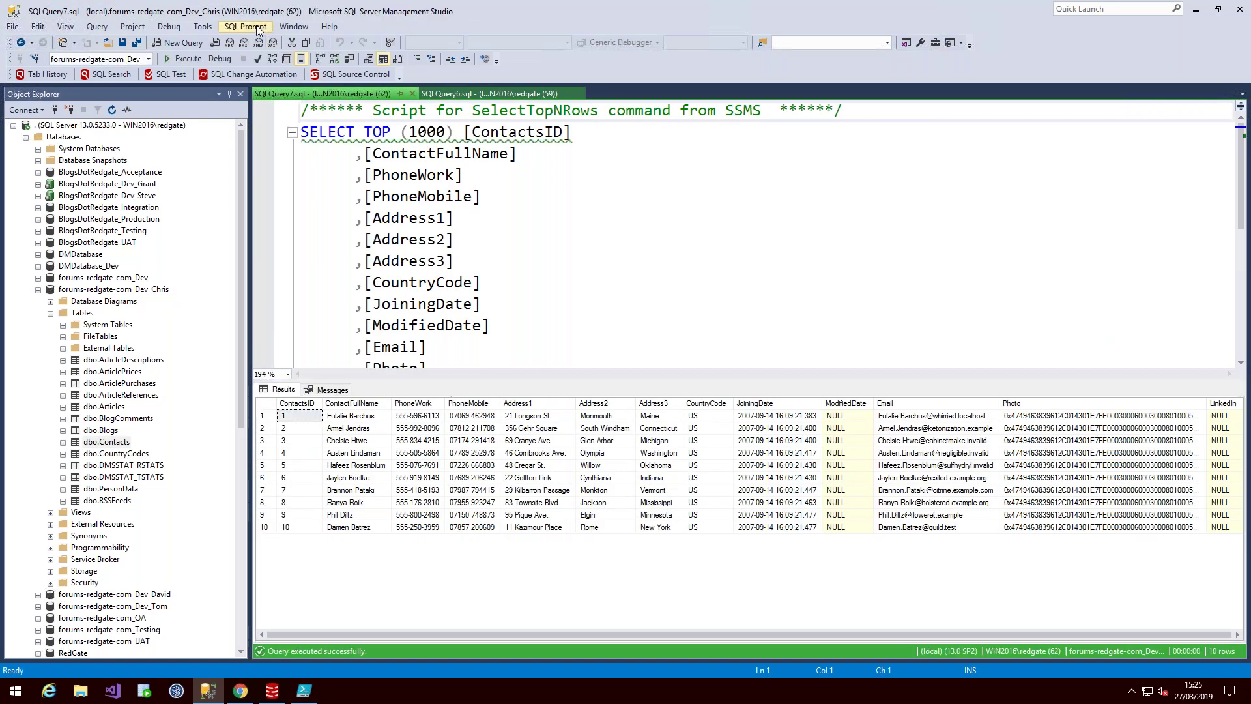
Step: Compare the two Contacts results side by side in vertical tab groups, matching the fifth contact's row, and close both queries
left_click(294, 26)
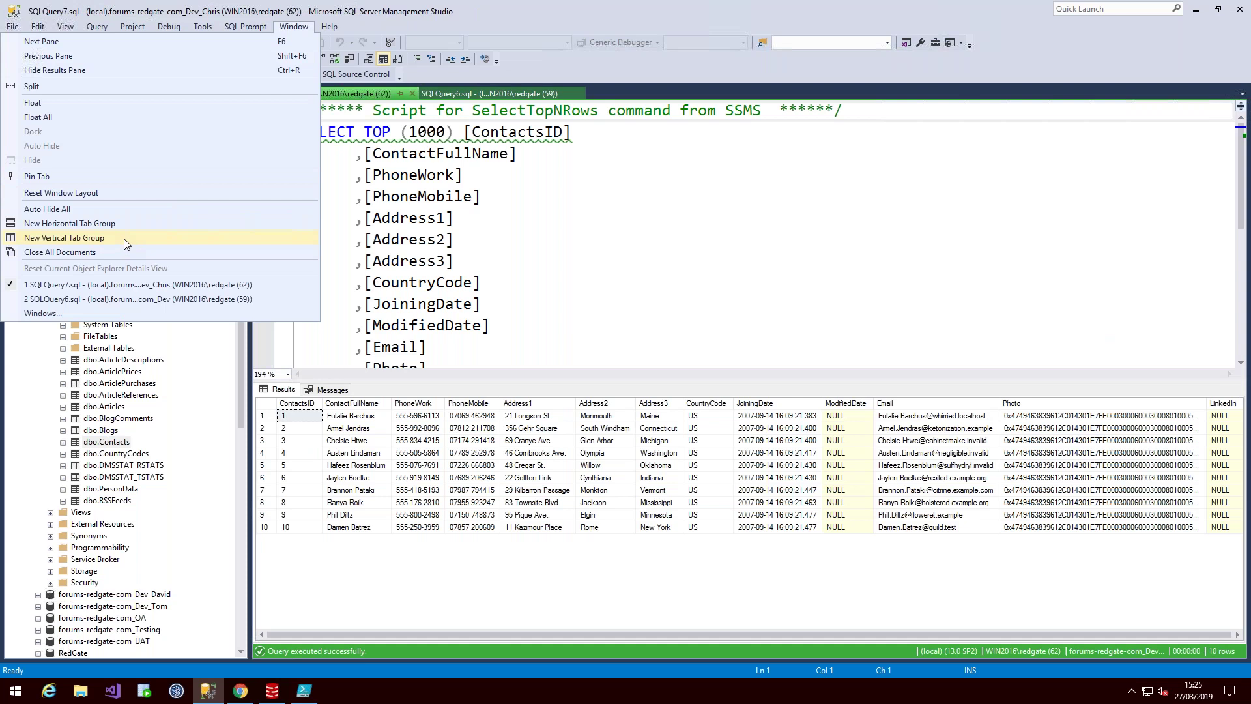
left_click(124, 238)
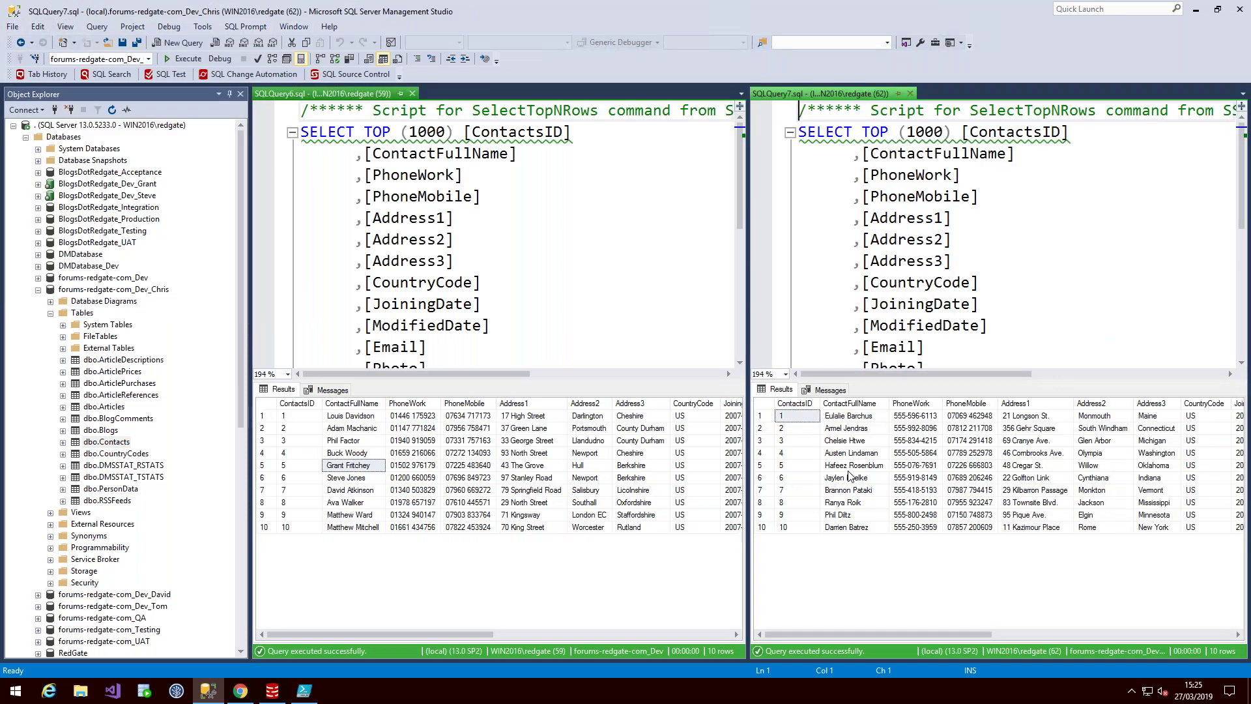
left_click(855, 466)
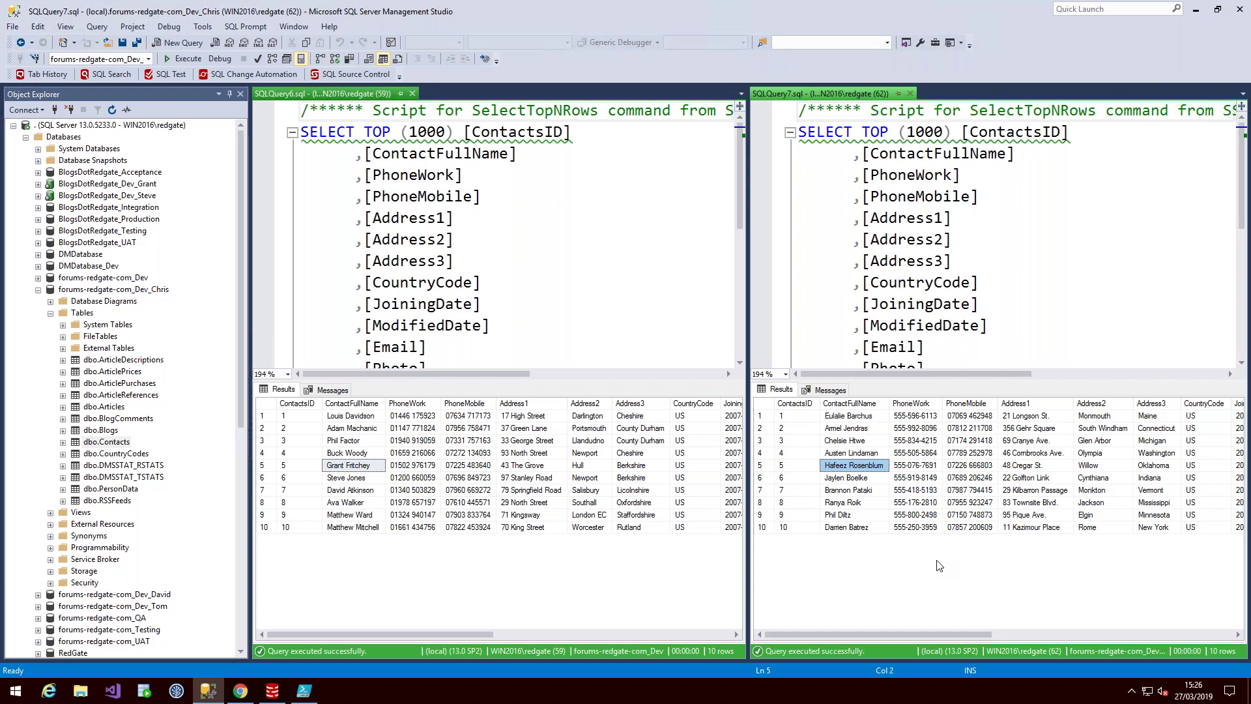
left_click(414, 95)
left_click(413, 95)
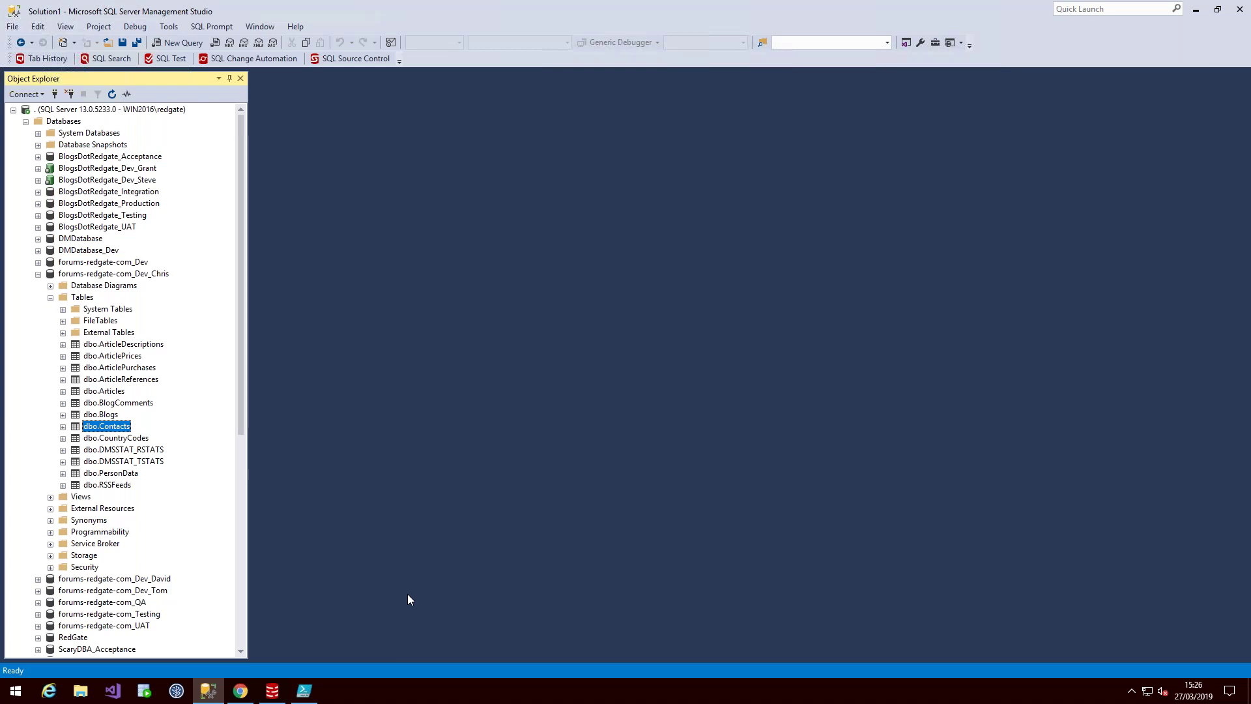
Step: Switch to SQL Clone in the browser and examine the details of the StackOverflow - December2016 image from the dashboard
left_click(241, 691)
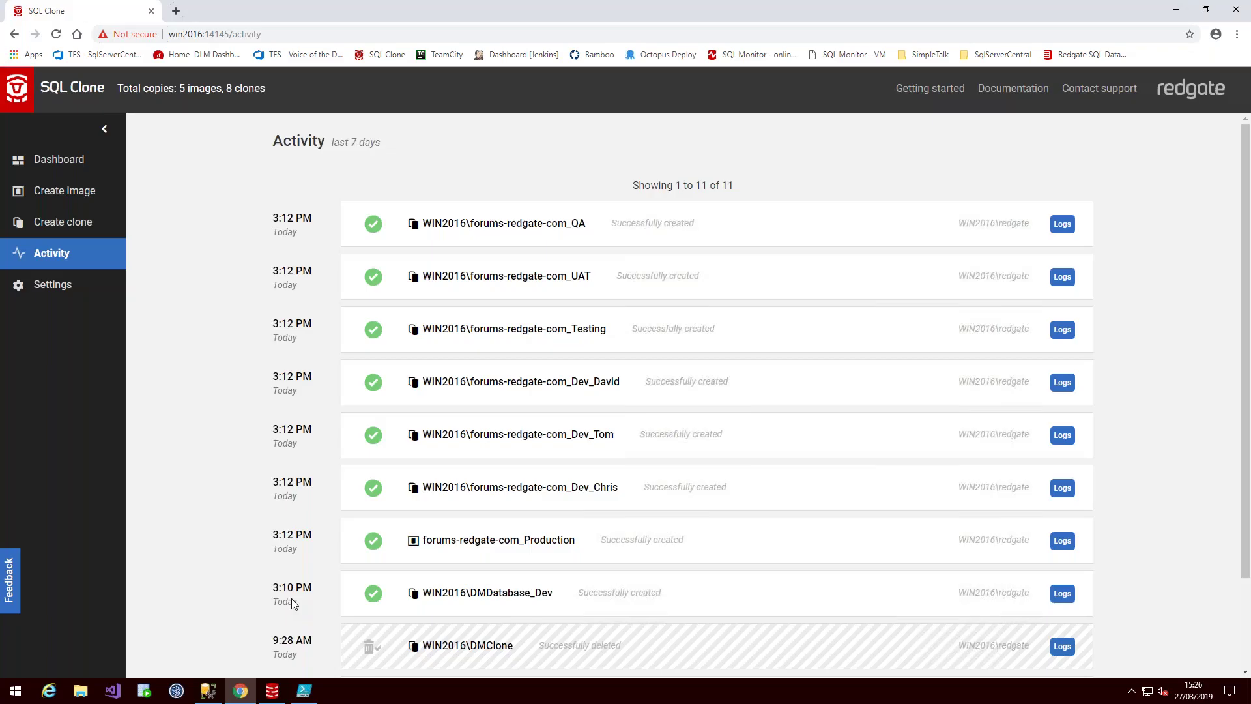
left_click(77, 165)
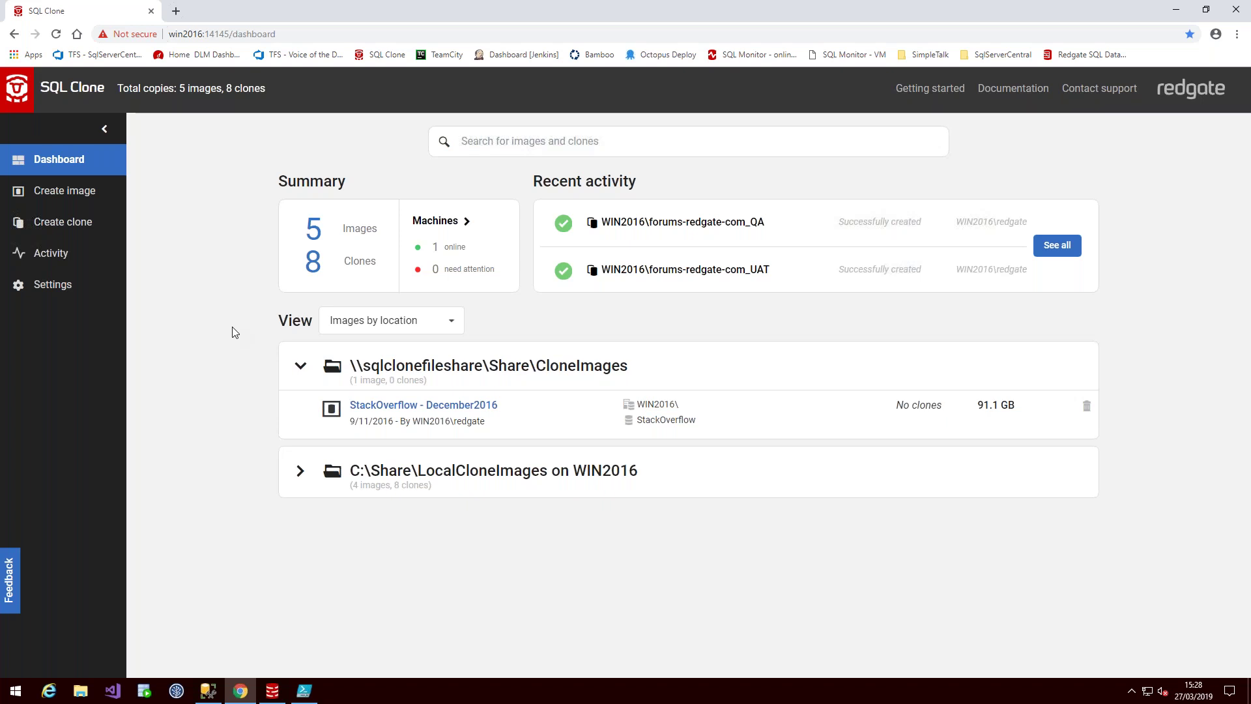
left_click(405, 406)
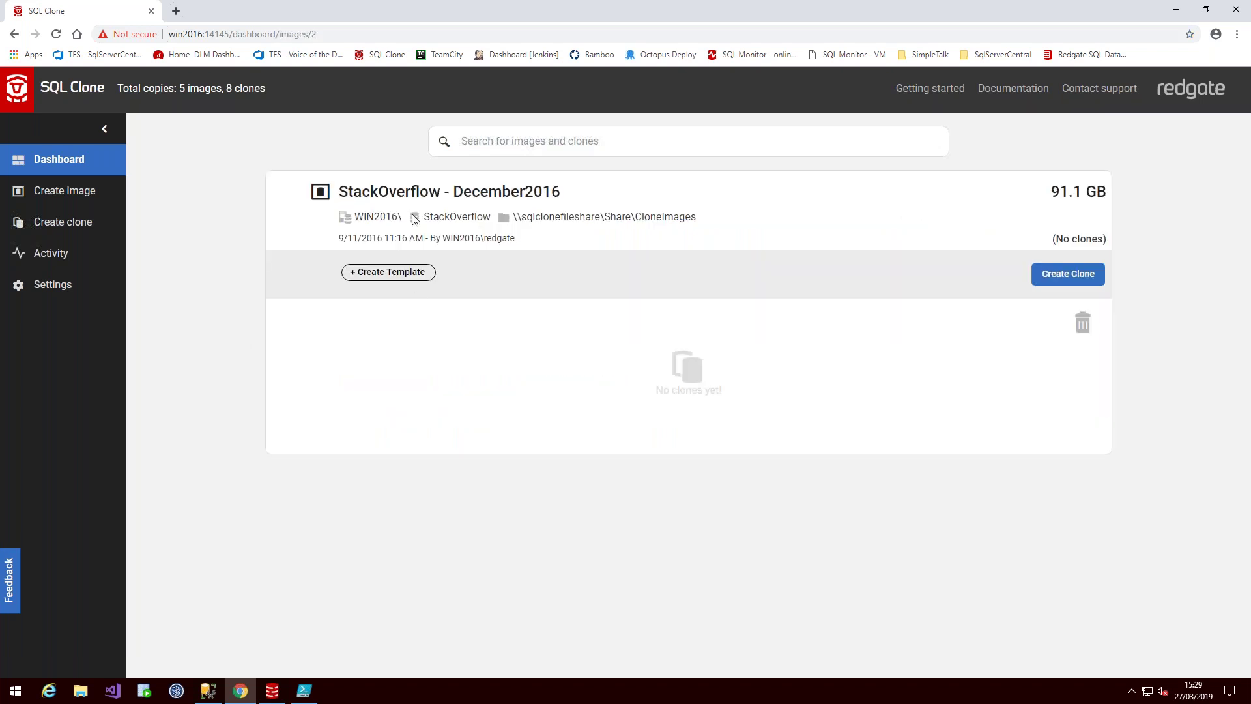
left_click_drag(340, 192, 560, 192)
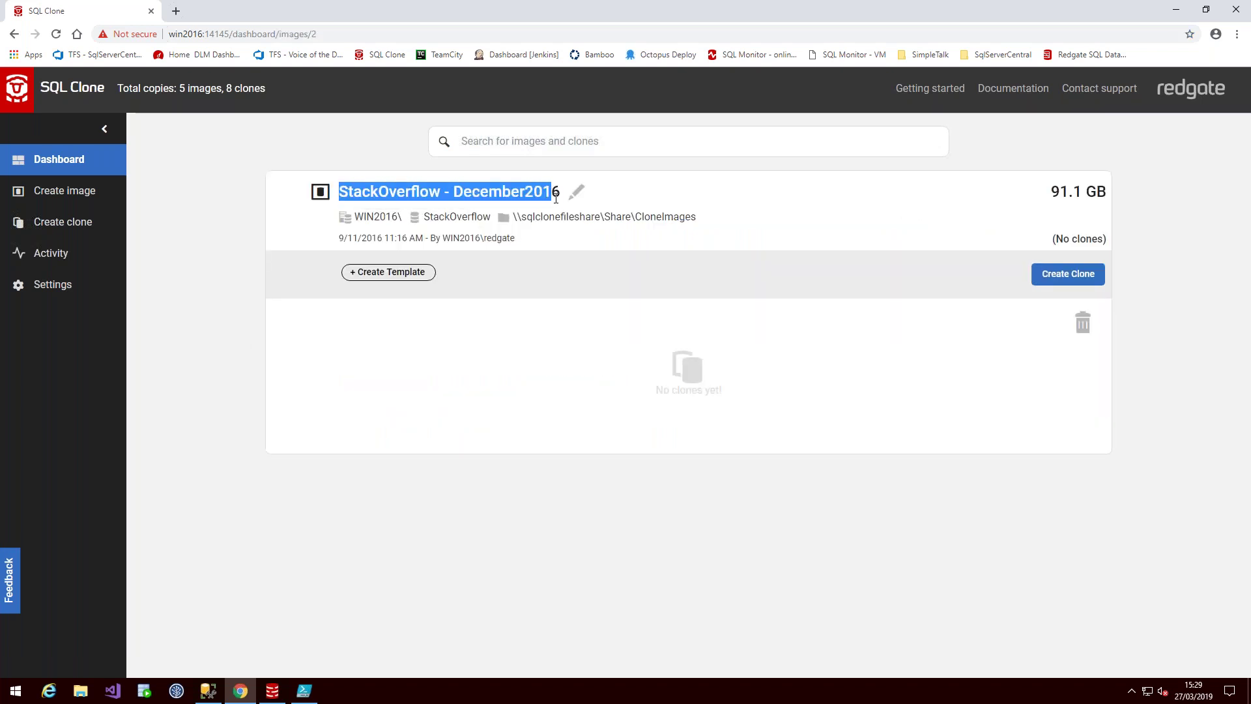
left_click(699, 189)
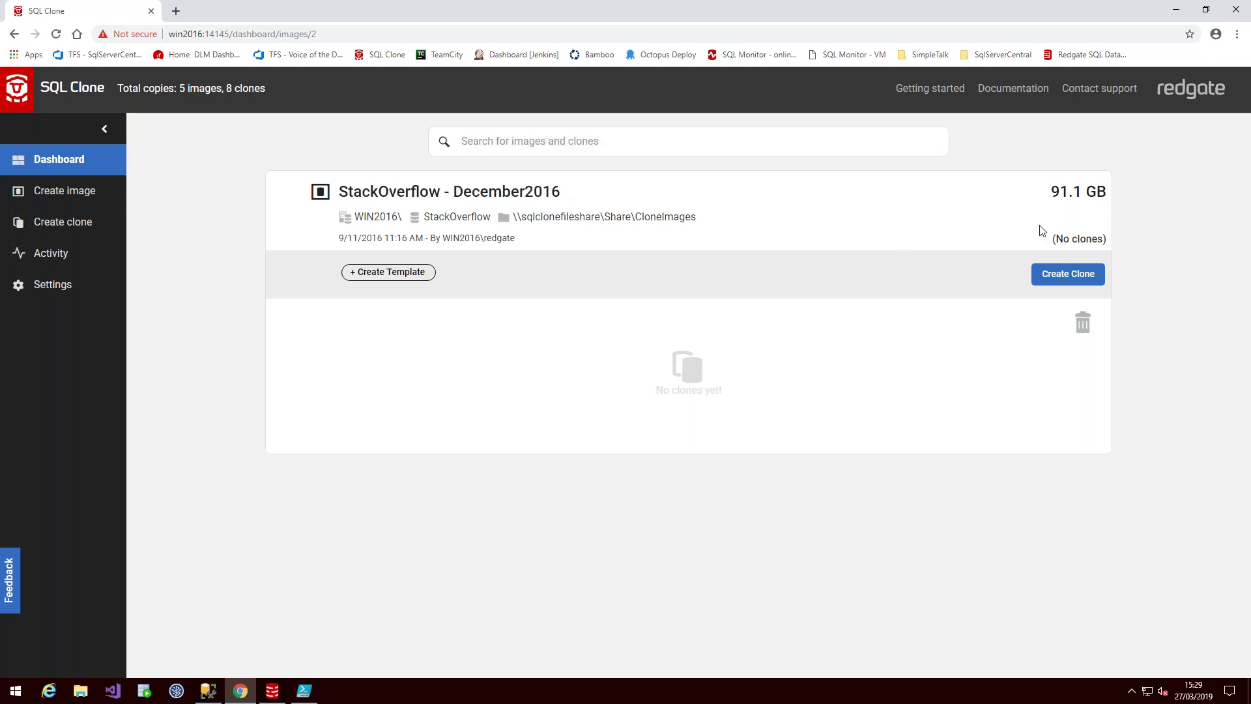
Step: Create a clone named SO_Dev_Clone from the StackOverflow - December2016 image on the WIN2016 instance, without a template
left_click(1062, 275)
left_click(535, 422)
left_click(513, 329)
left_click(510, 342)
left_click(472, 439)
left_click(546, 502)
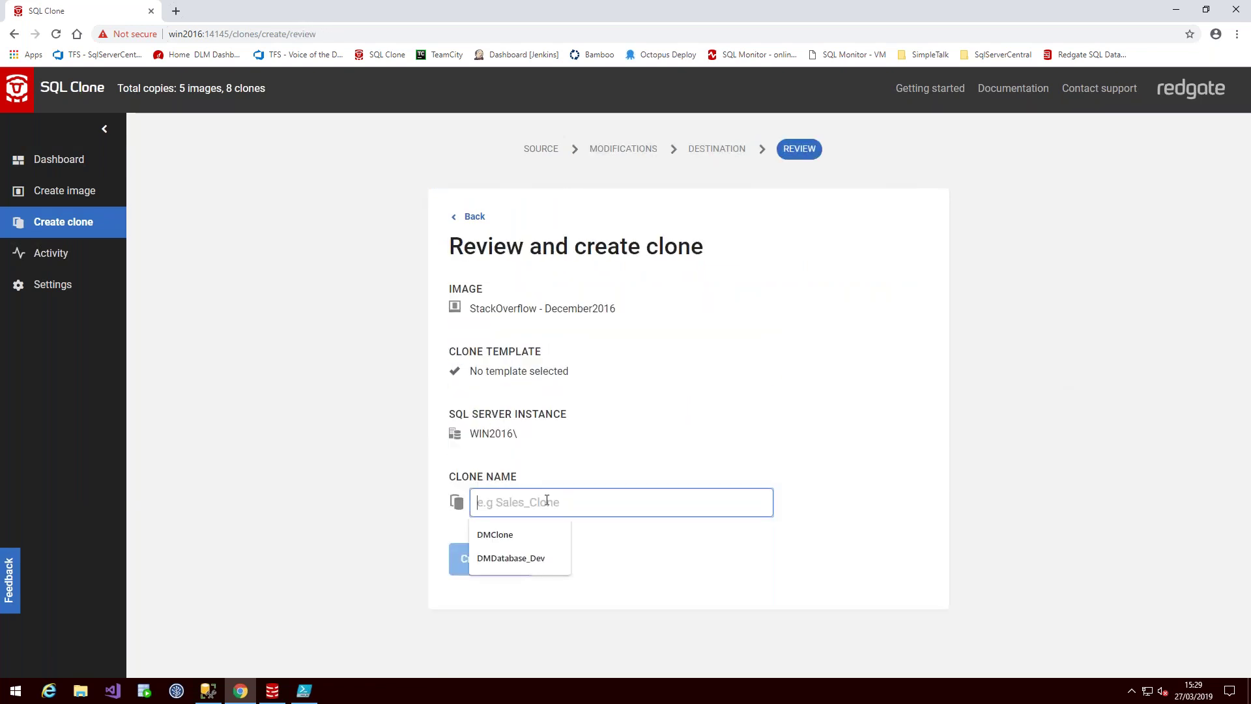
type("SO_Dev_Clone")
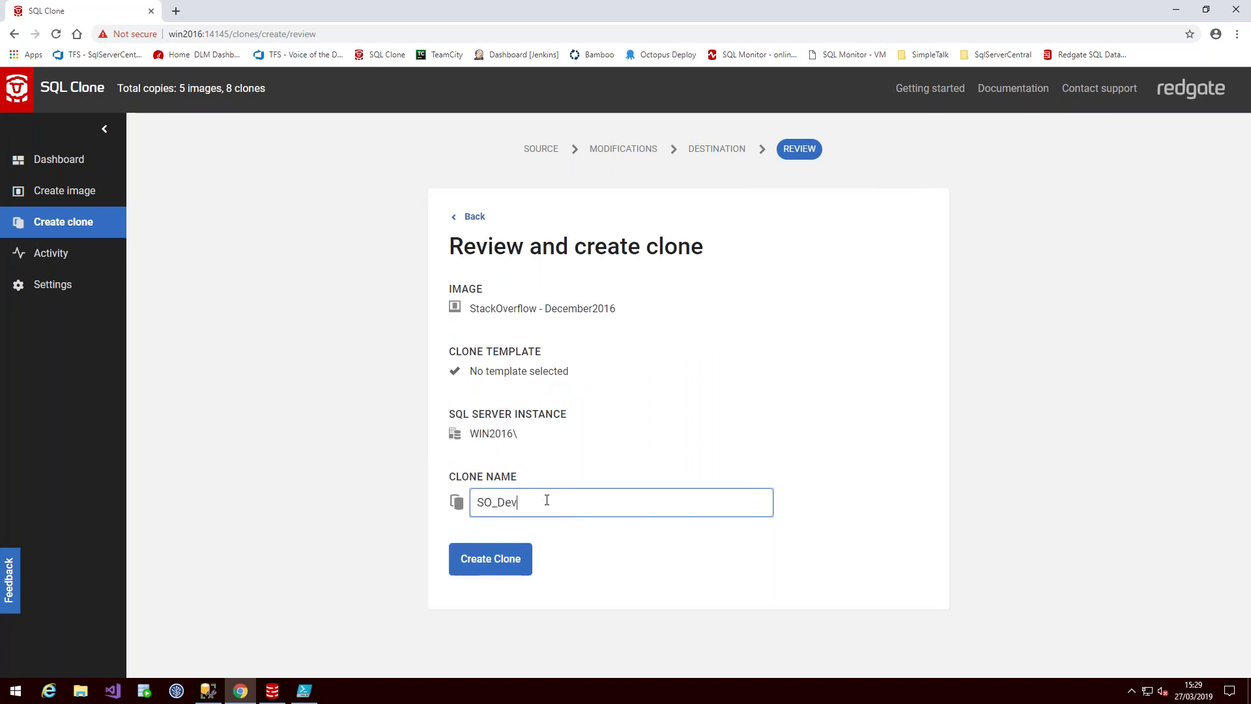
left_click(528, 558)
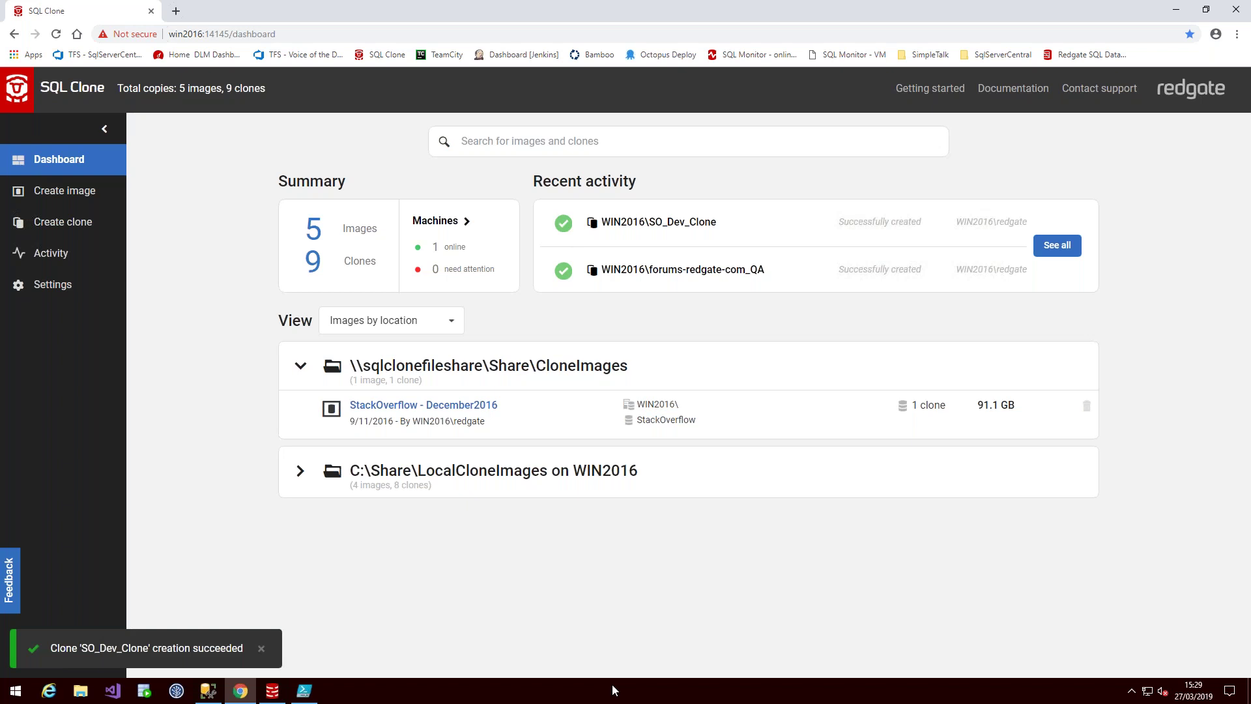
Step: Switch to SQL Server Management Studio, collapse forums-redgate-com_Dev_Chris and refresh the server's database list
left_click(208, 690)
left_click(38, 273)
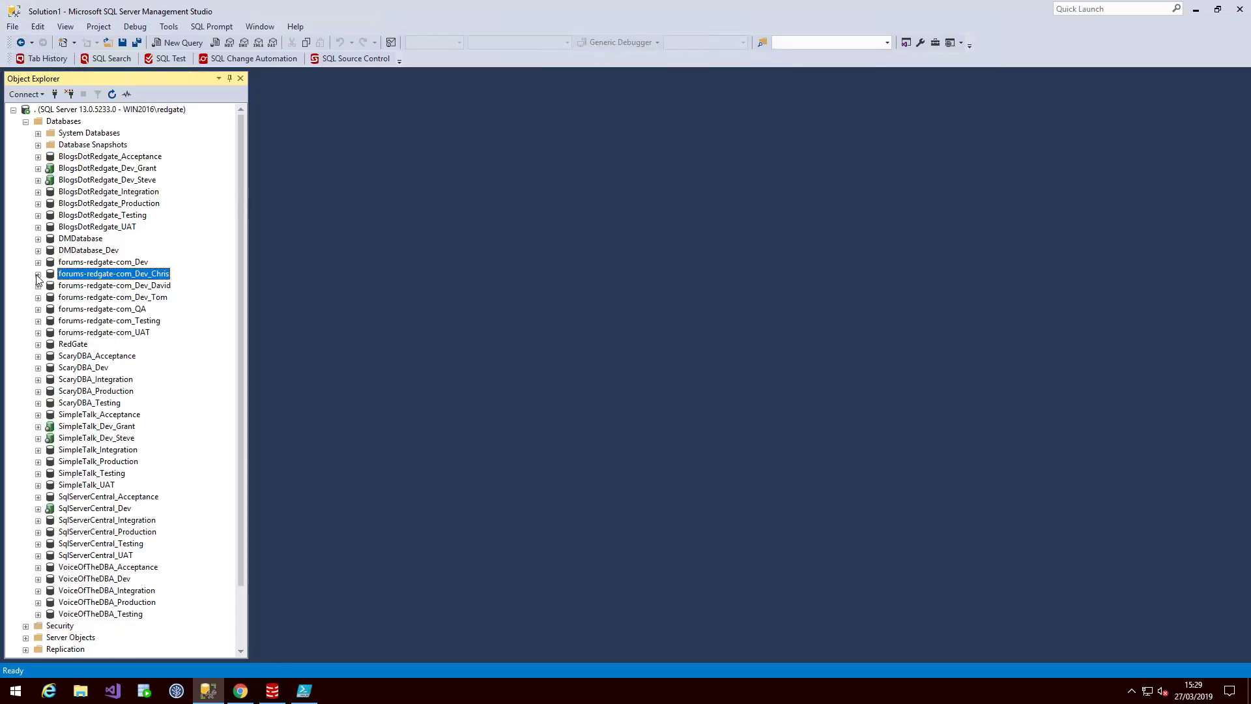
right_click(54, 121)
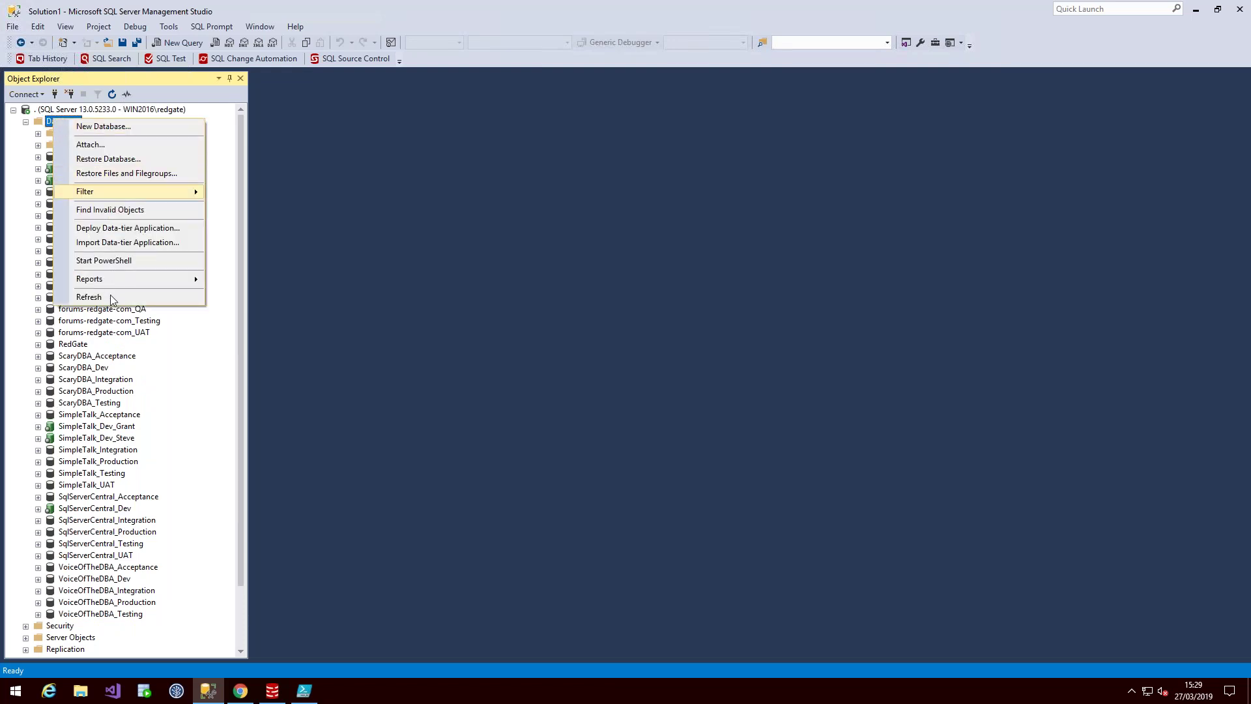
left_click(111, 297)
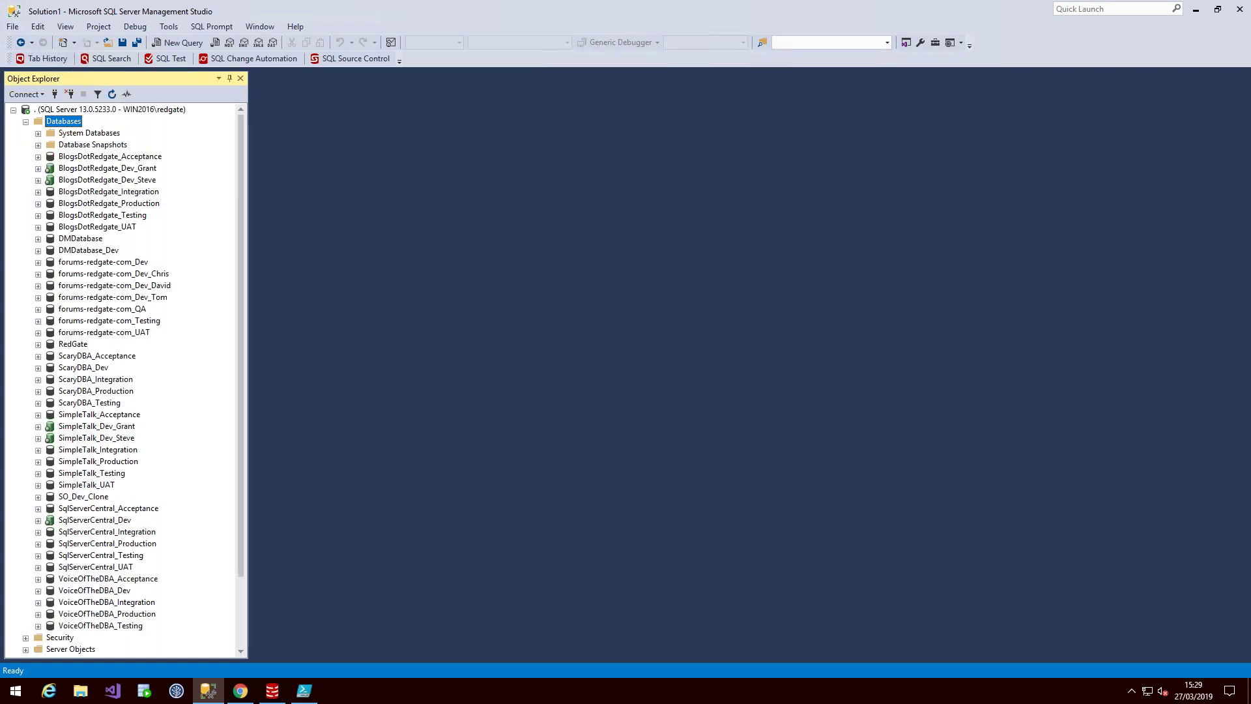
Step: Query the top 1000 rows of dbo.Comments in the SO_Dev_Clone database
left_click(39, 496)
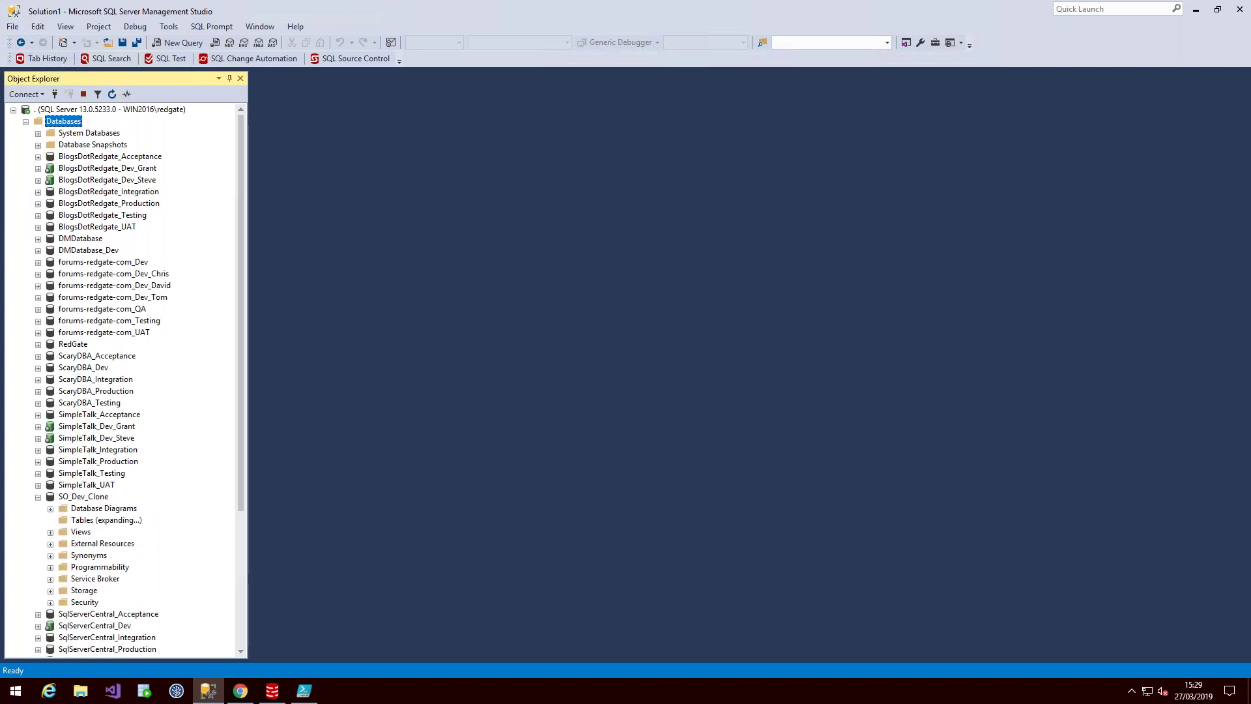
left_click(111, 567)
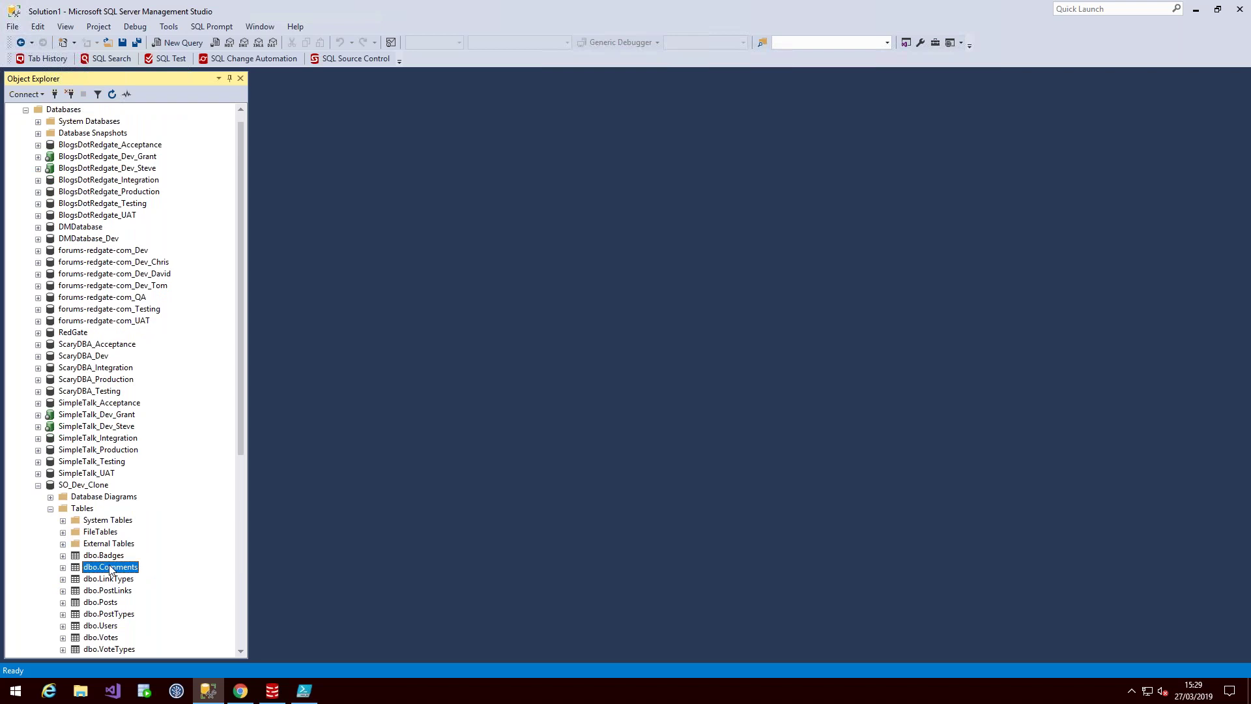
right_click(111, 569)
left_click(189, 285)
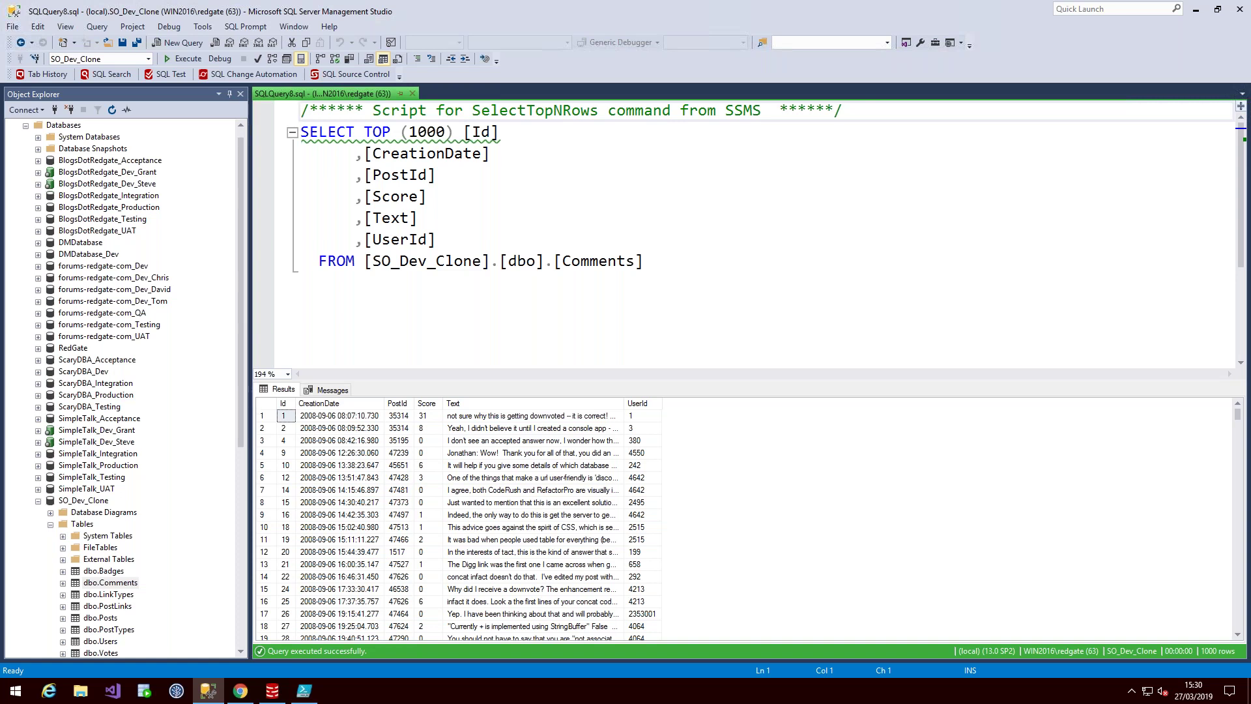
Step: Switch to SQL Clone and set up a new image from BlogsDotRedgate_Production on SQL Server instance WIN2016 as far as modifications, then return to the dashboard
left_click(248, 689)
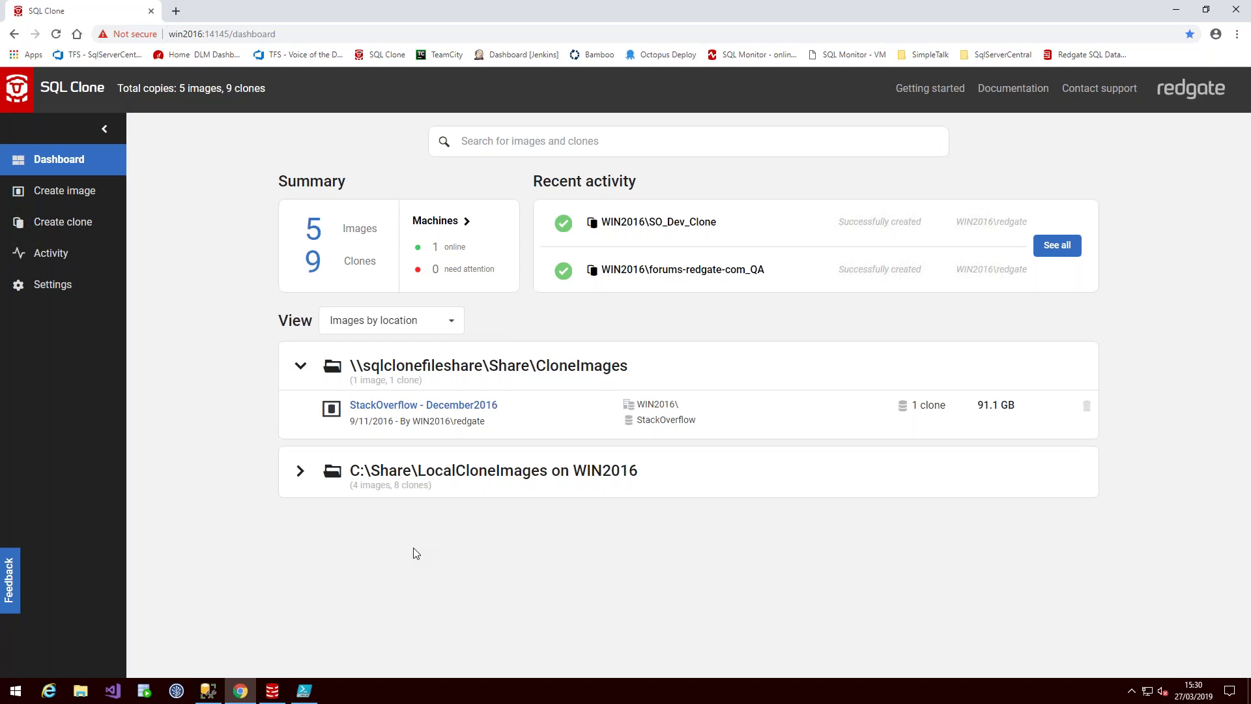
left_click(72, 192)
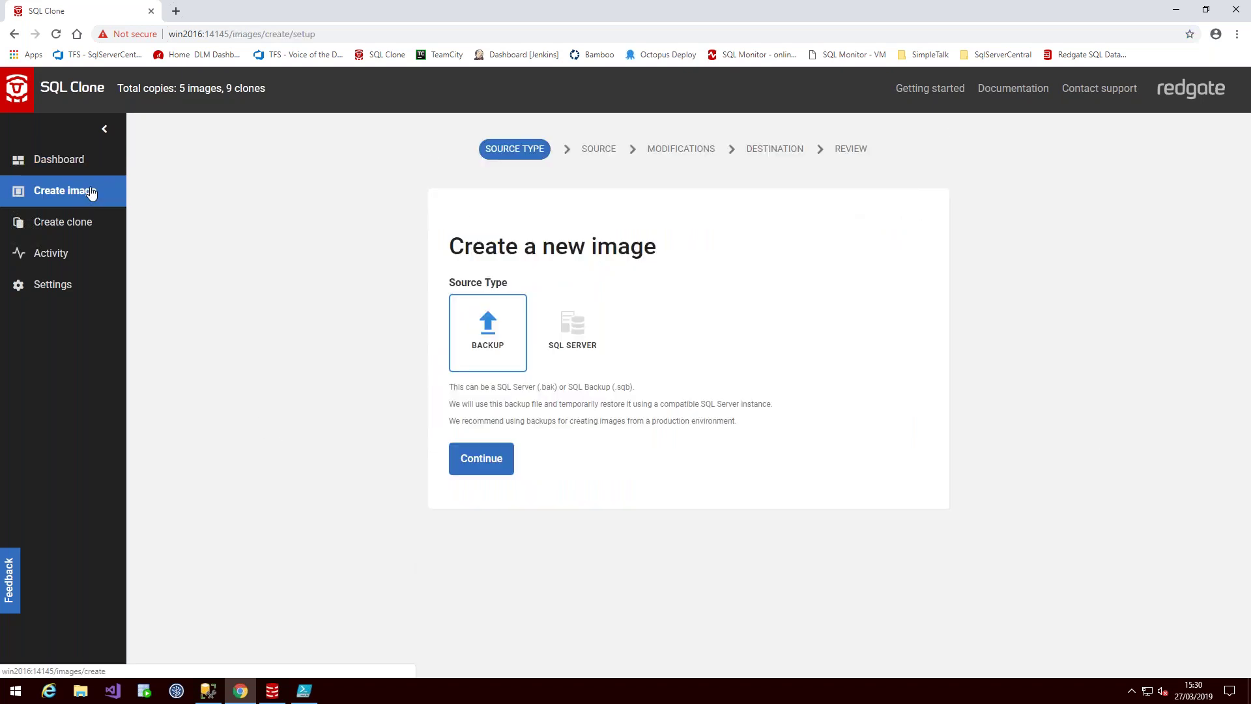
left_click(604, 328)
left_click(482, 443)
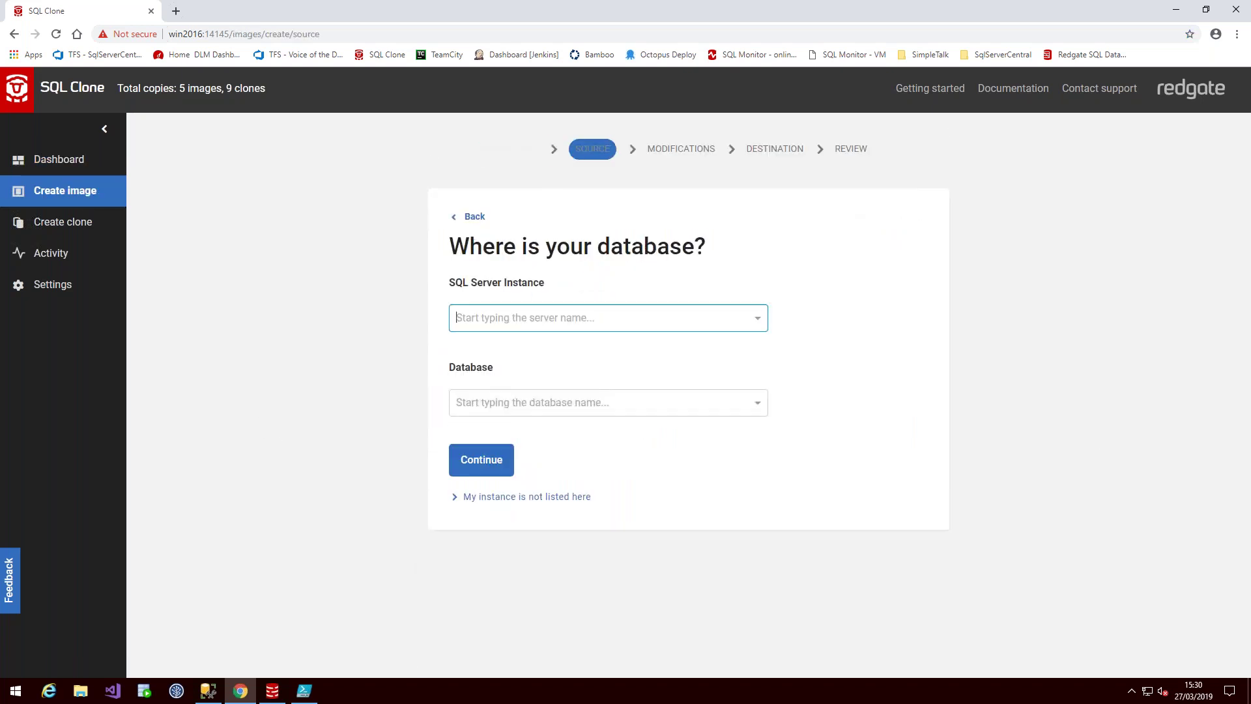
left_click(535, 318)
left_click(528, 345)
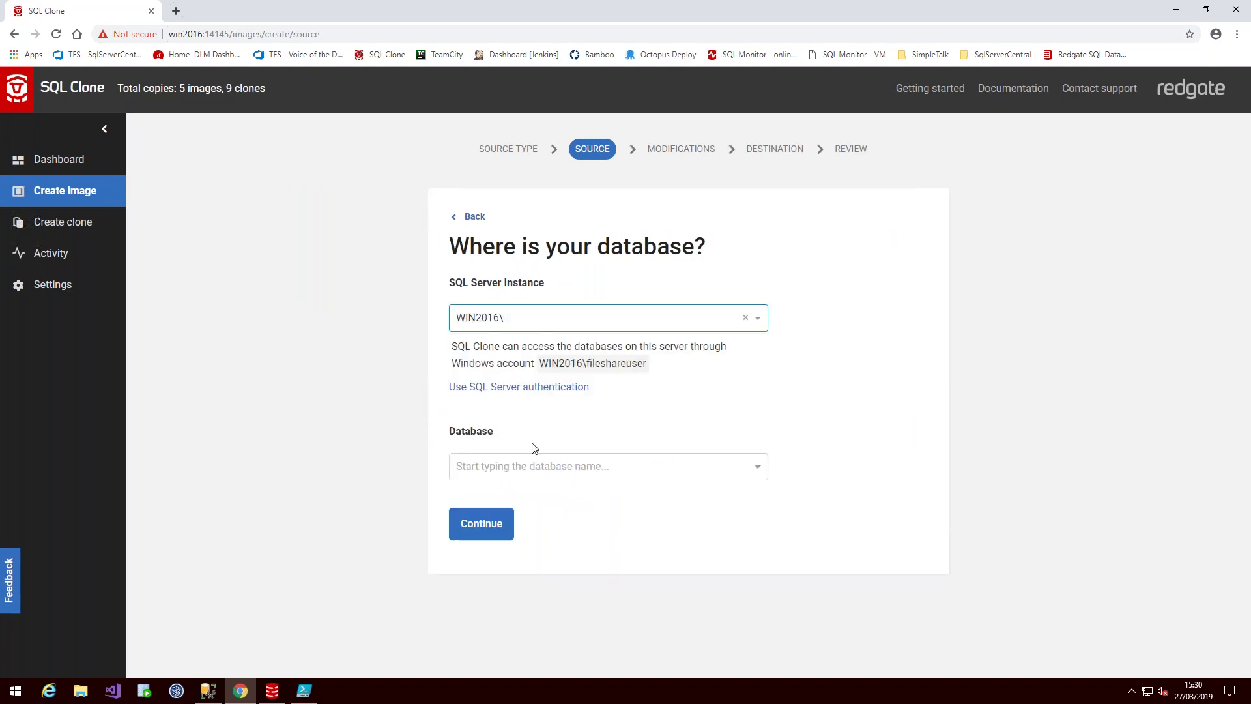
left_click(531, 466)
left_click(528, 579)
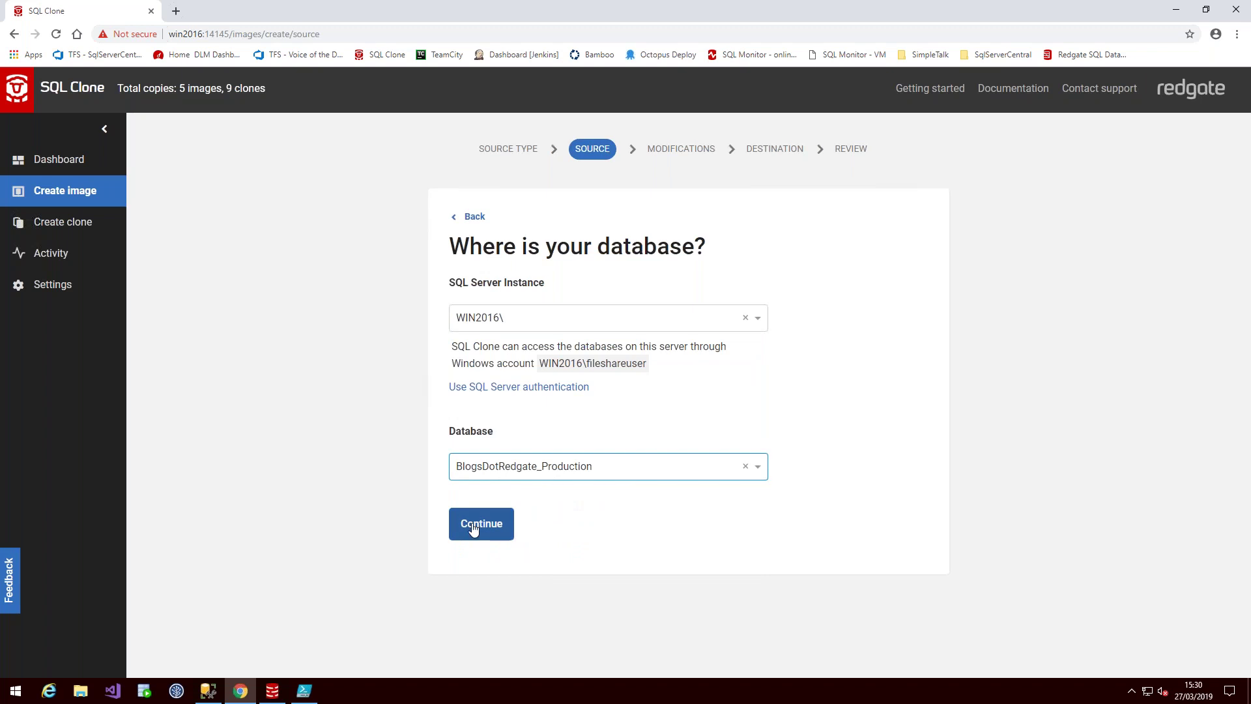
left_click(482, 523)
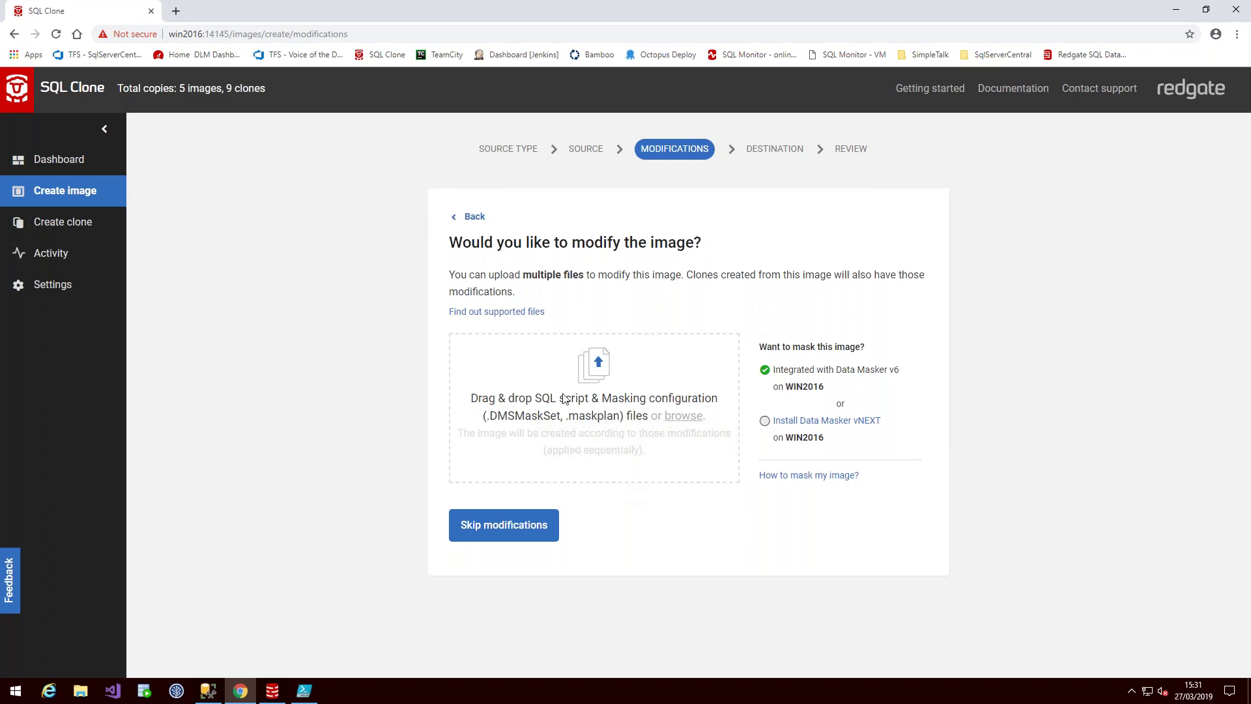
left_click(96, 169)
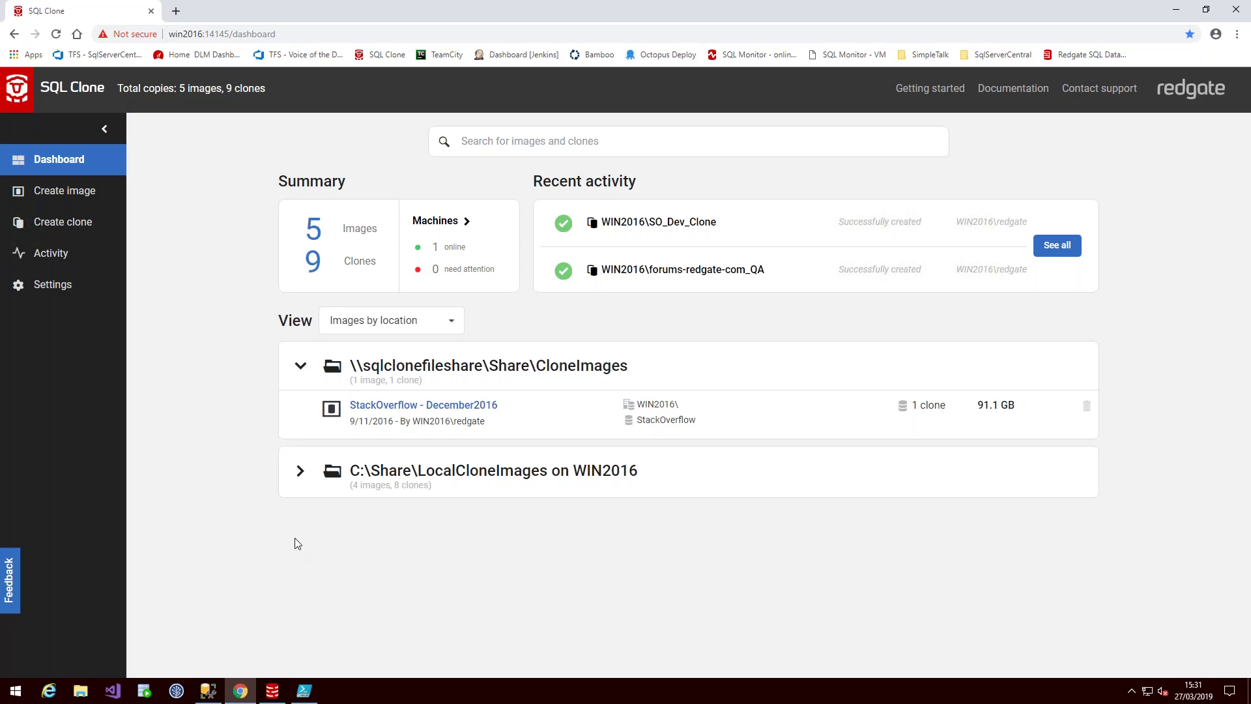
Step: Switch to PowerShell ISE and examine ProvisionMaskForums.ps1, from the image's backup source and masking script to the loop that creates the clones
left_click(304, 695)
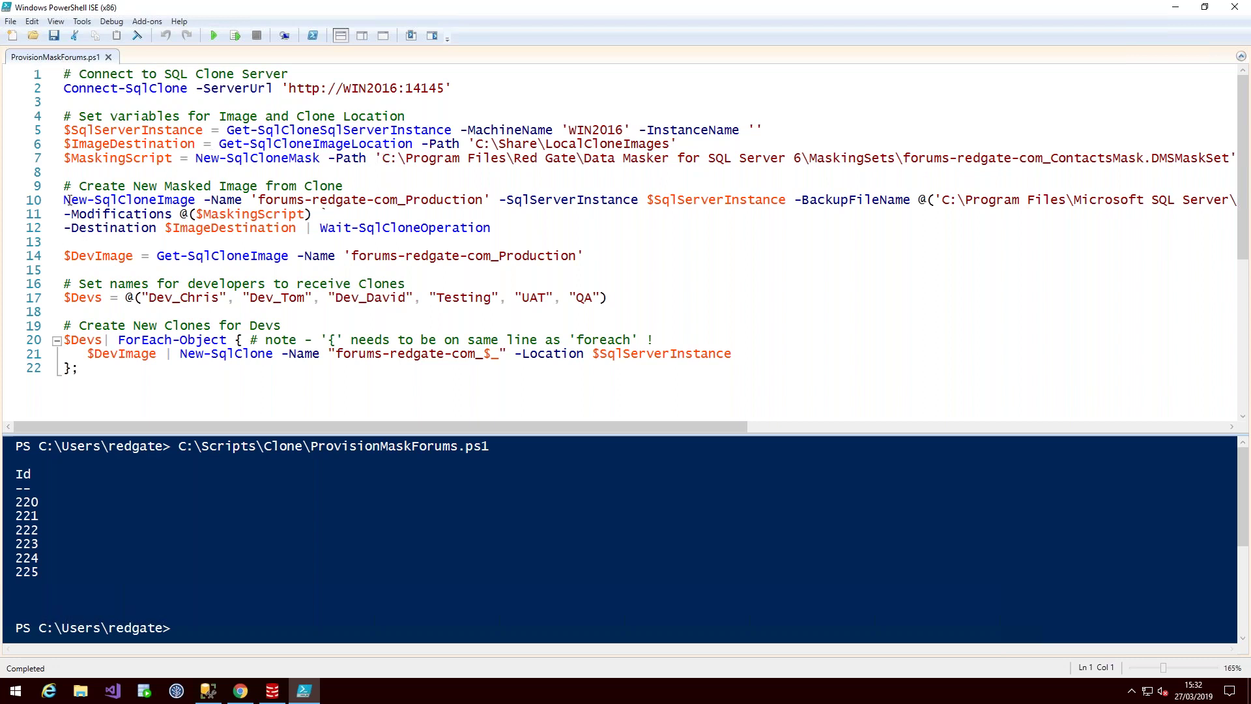
left_click_drag(66, 200, 195, 202)
left_click_drag(941, 200, 1046, 200)
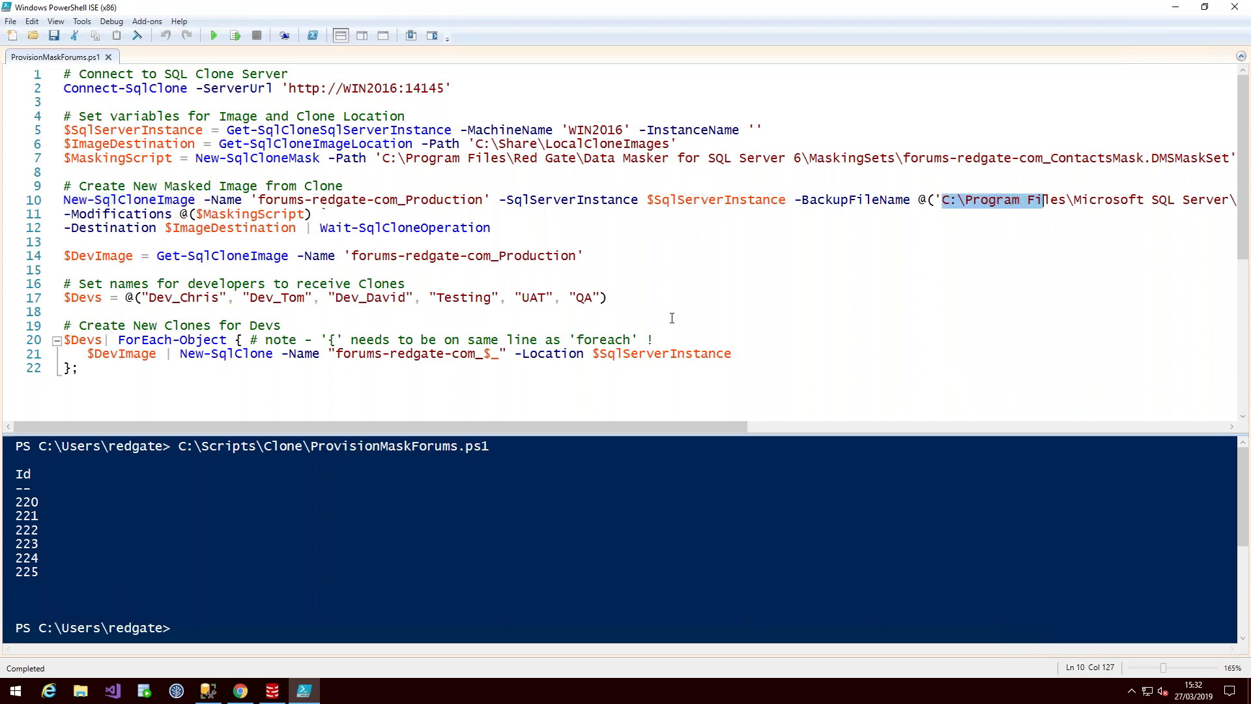
left_click_drag(197, 215, 304, 215)
left_click(526, 234)
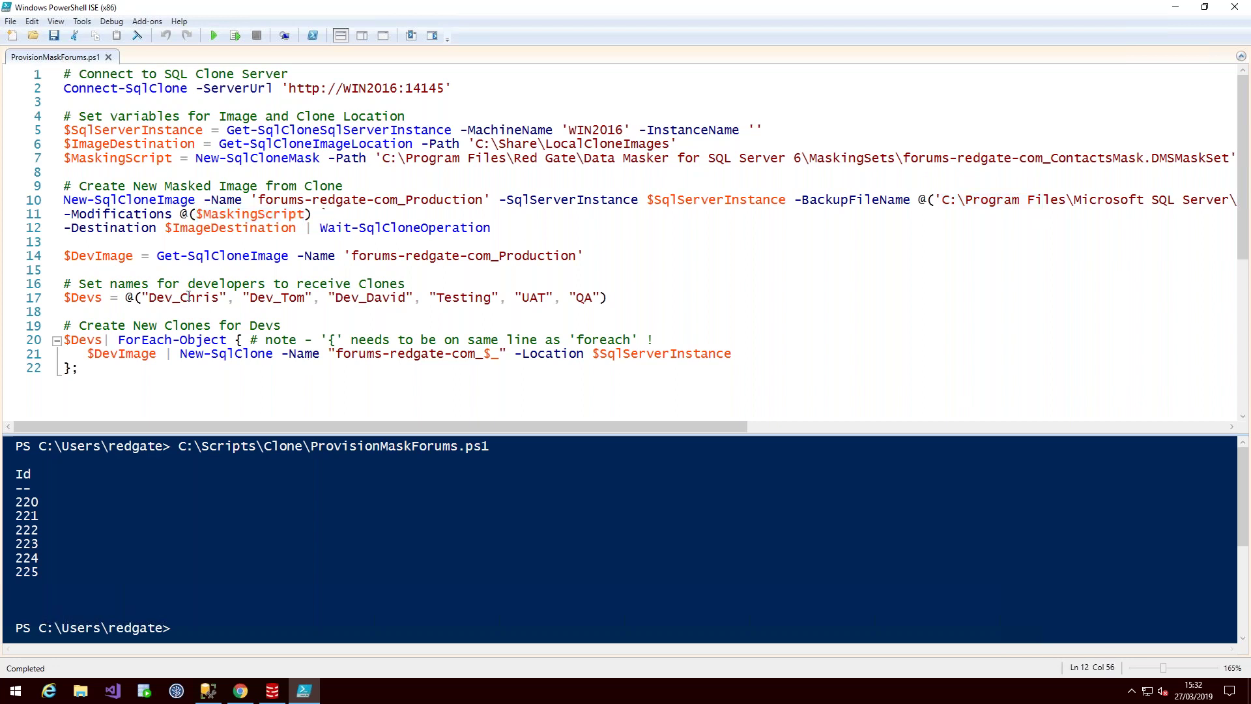
left_click_drag(139, 297, 297, 354)
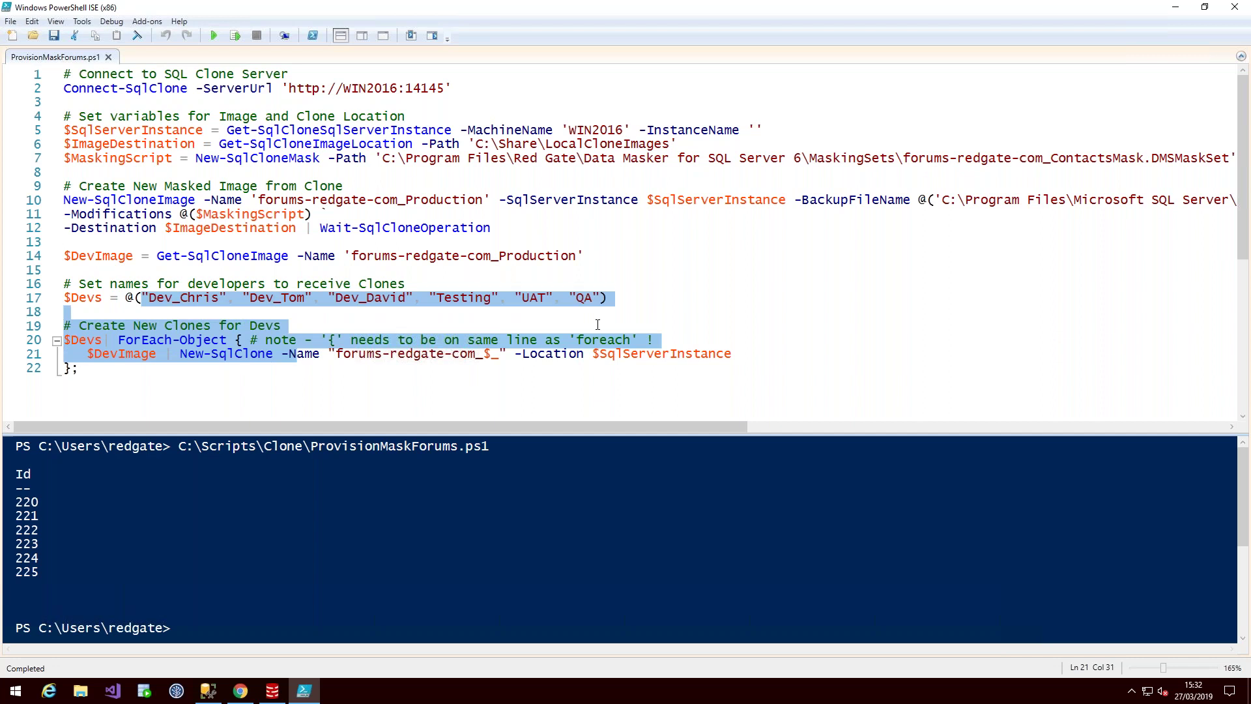
left_click(771, 356)
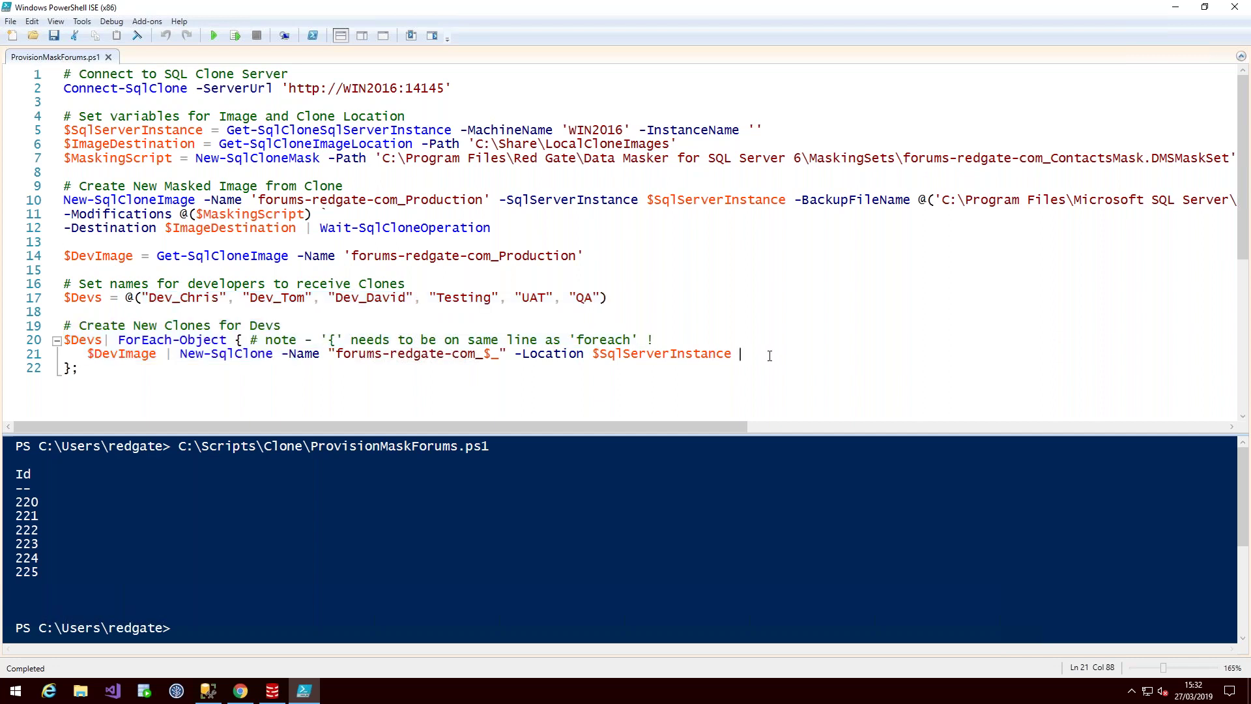
Step: Switch back to SQL Clone in the browser, view the role-based permissions settings and return to the dashboard
left_click(241, 690)
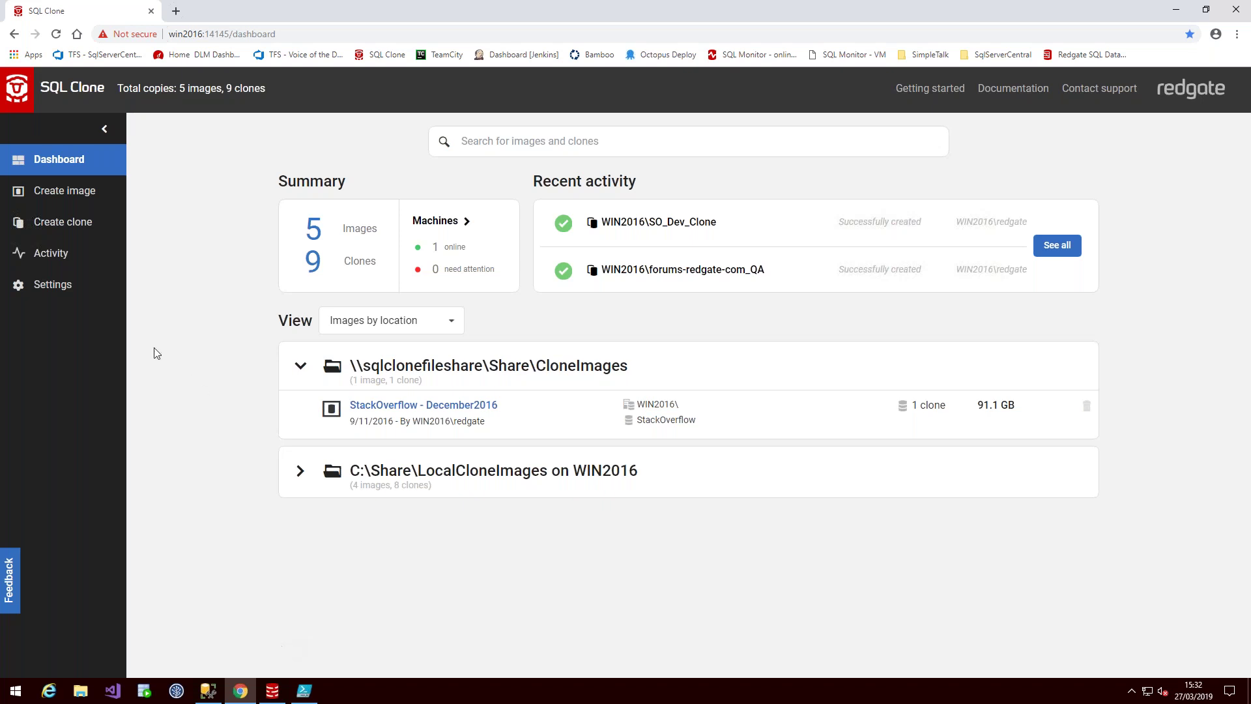
left_click(64, 284)
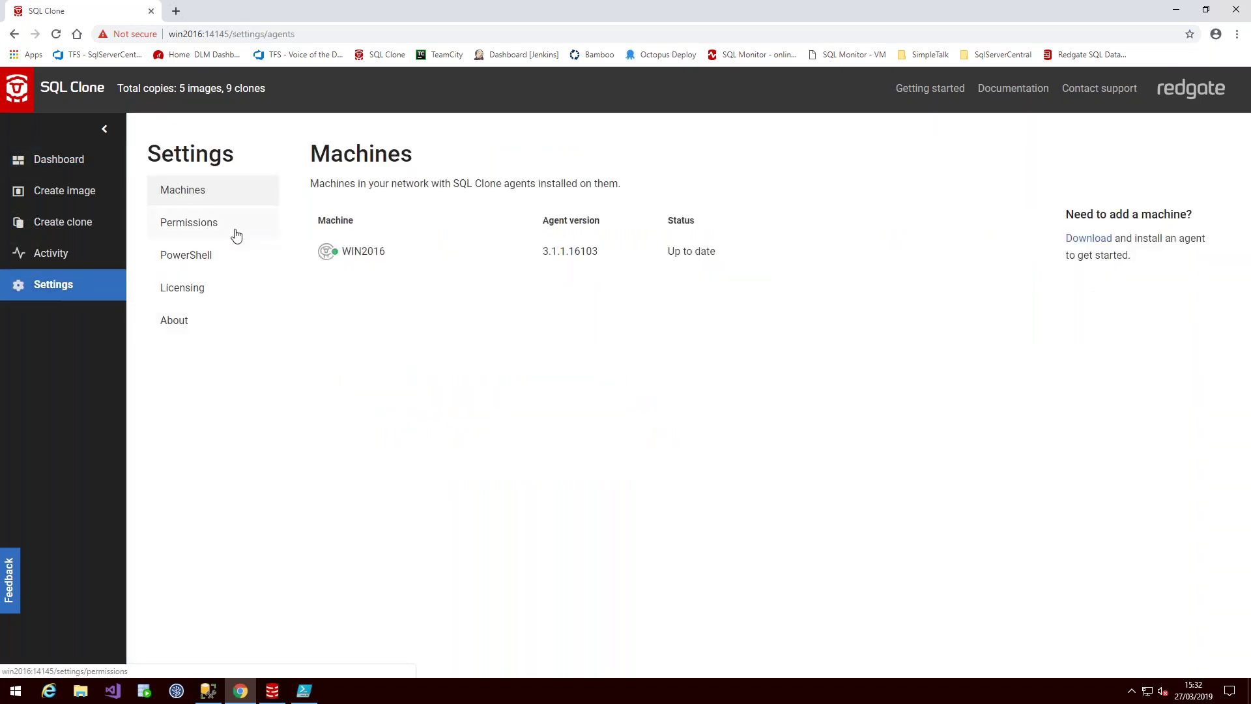
left_click(236, 235)
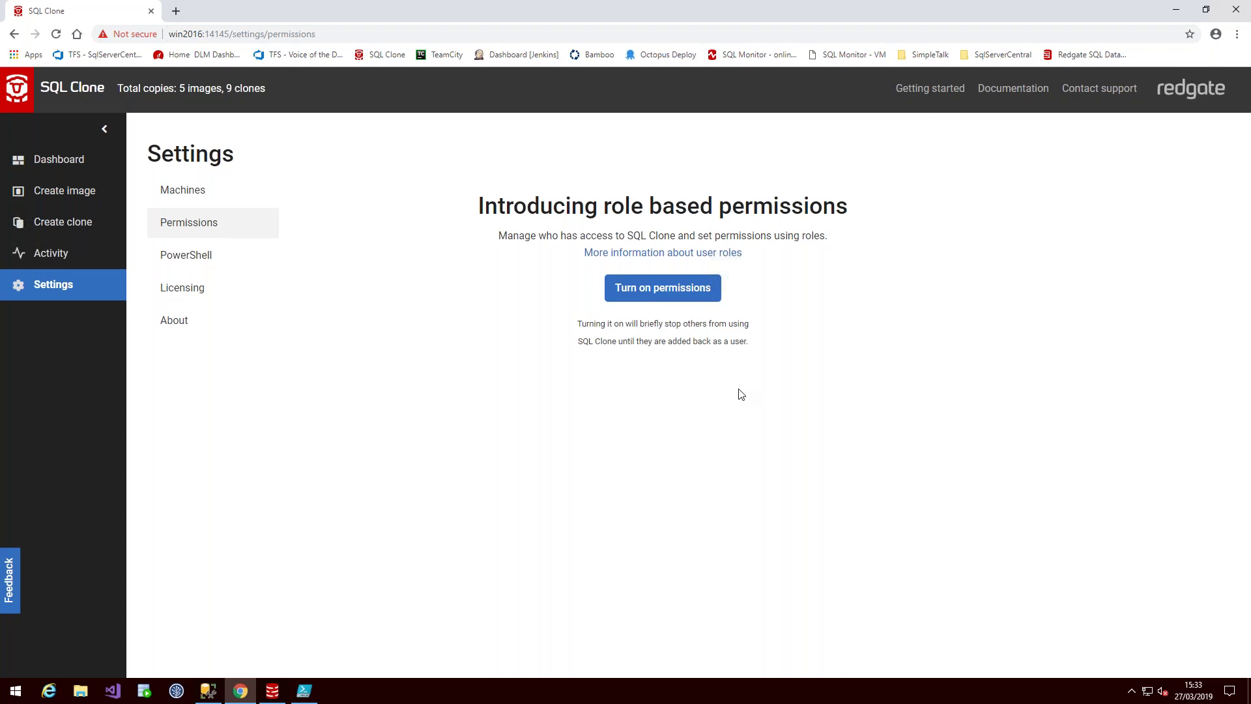
left_click(79, 167)
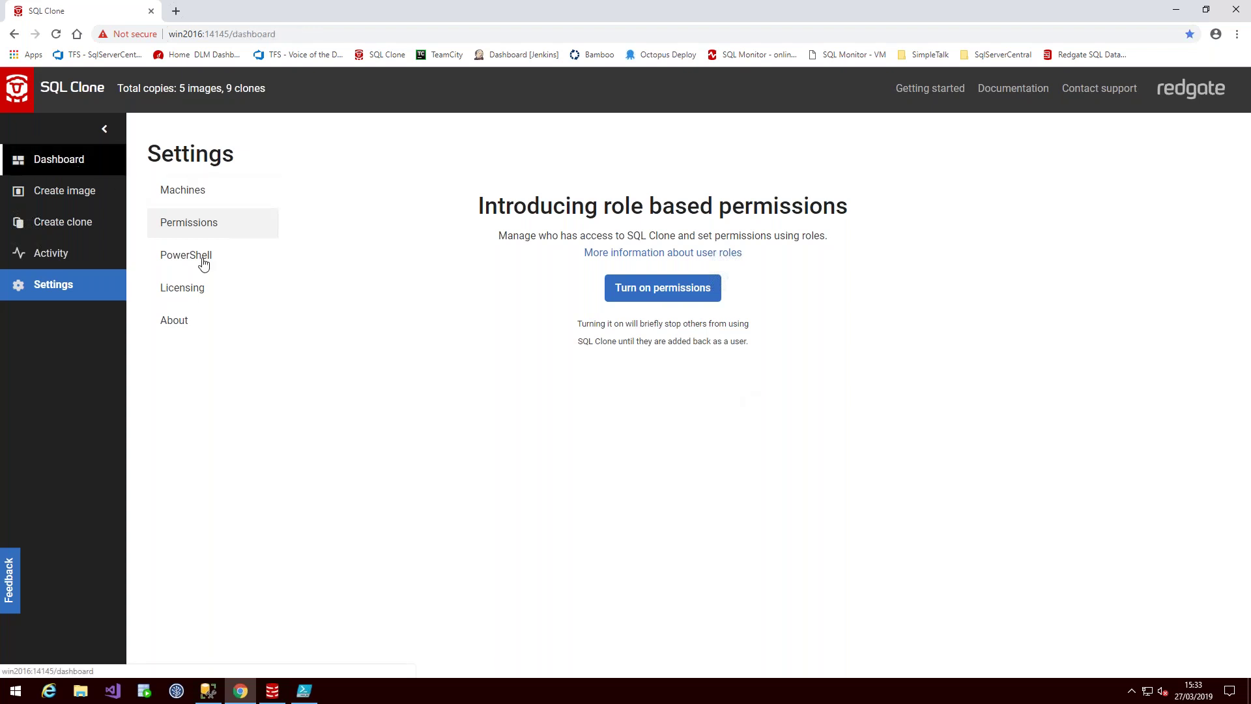